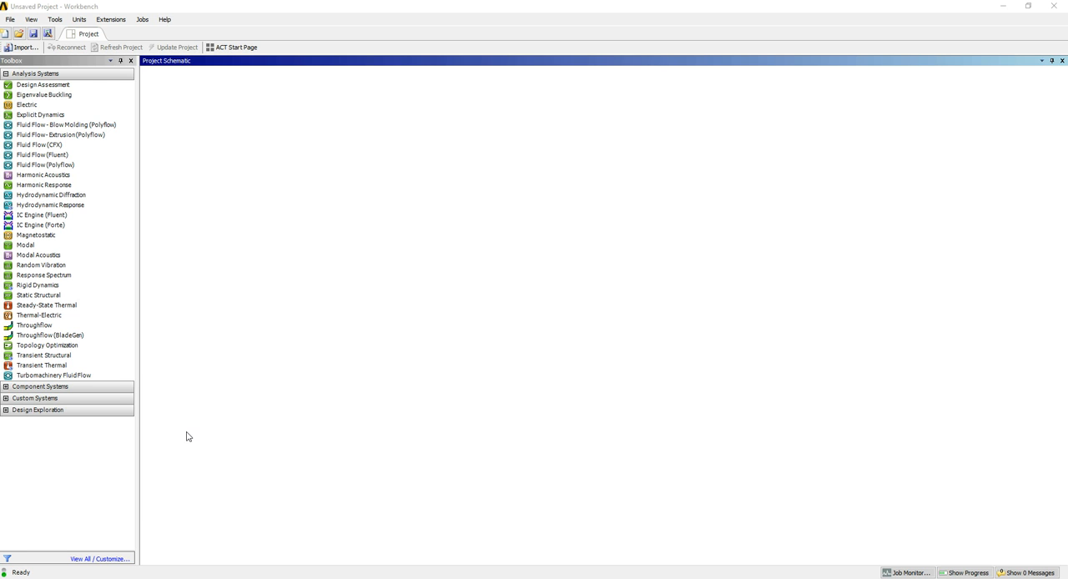
Examine the systems available under Component Systems, Custom Systems and Design Exploration, then collapse these groups again
{"action": "left_click", "coordinate": [6, 386]}
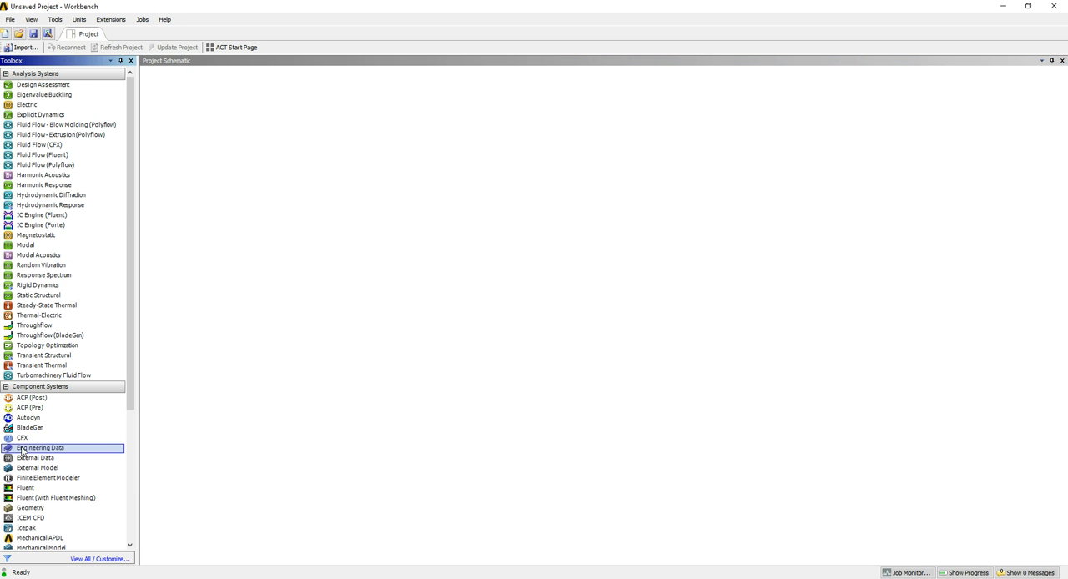
{"action": "scroll", "coordinate": [34, 467], "scroll_direction": "down", "scroll_amount": 5}
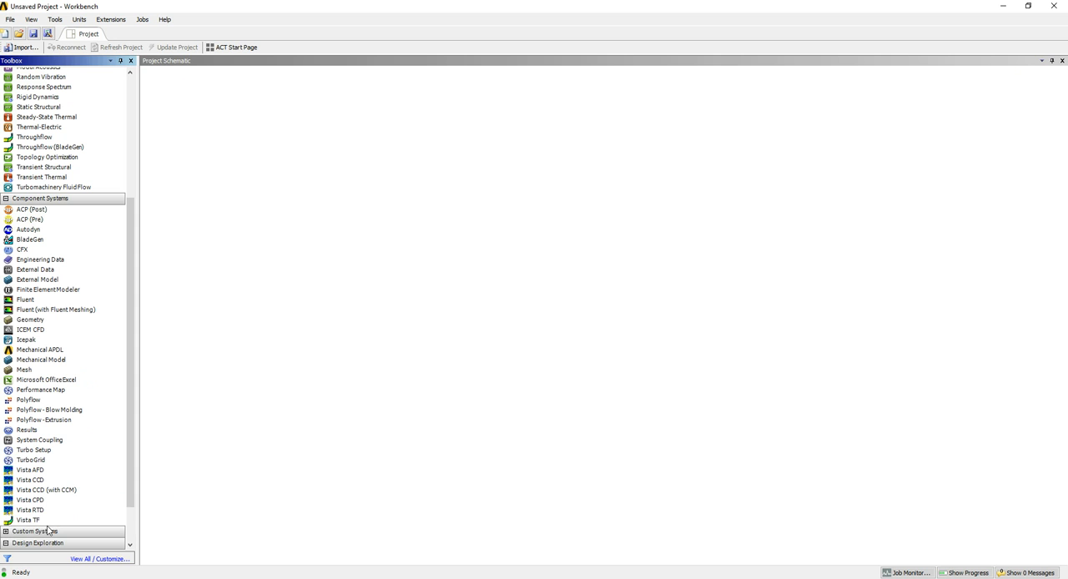
{"action": "left_click", "coordinate": [6, 532]}
{"action": "scroll", "coordinate": [67, 472], "scroll_direction": "down", "scroll_amount": 4}
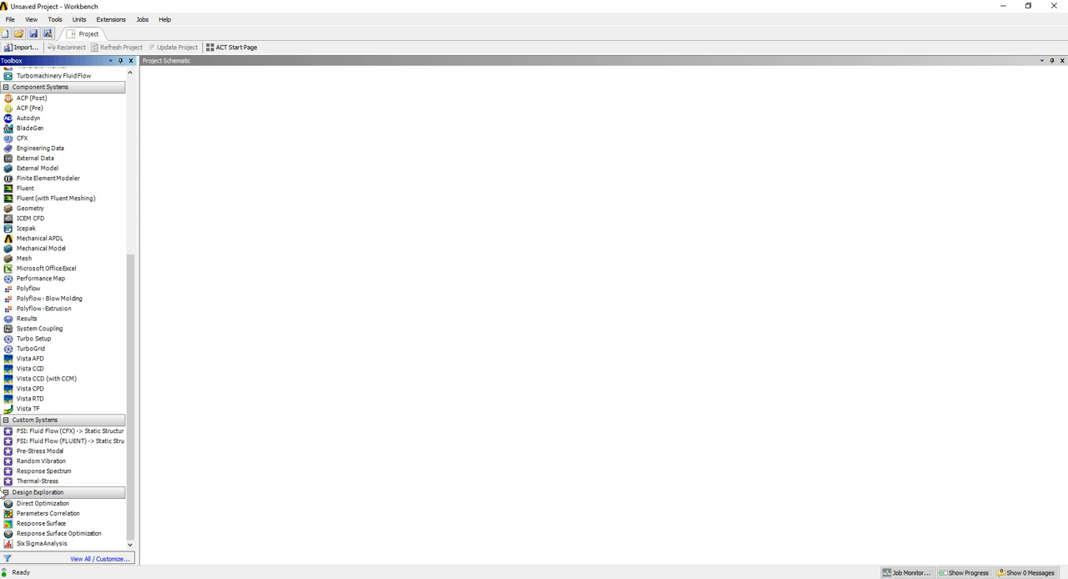
{"action": "double_click", "coordinate": [44, 495]}
{"action": "left_click", "coordinate": [103, 482]}
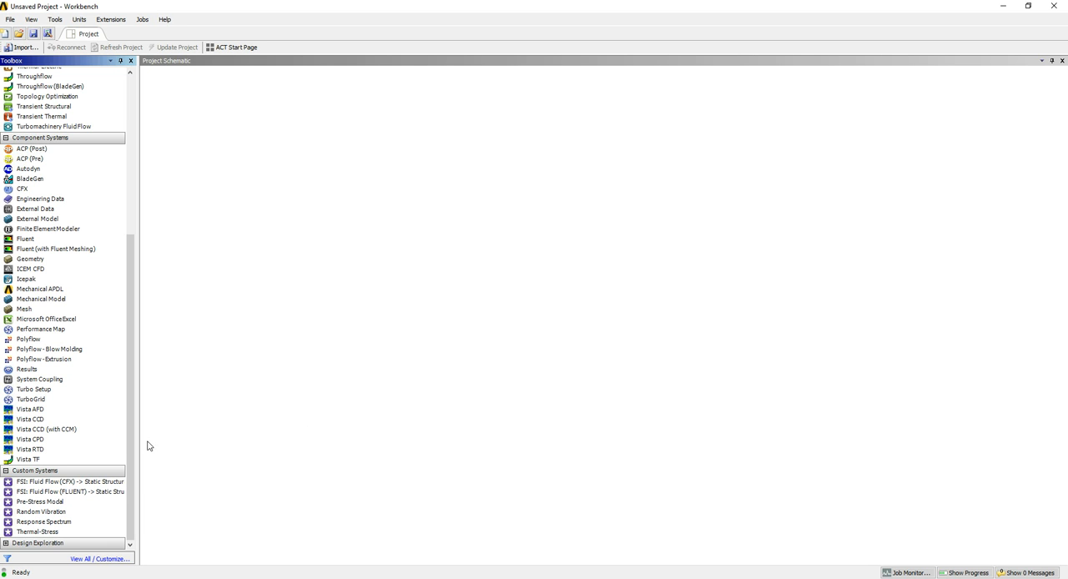
{"action": "left_click", "coordinate": [38, 472]}
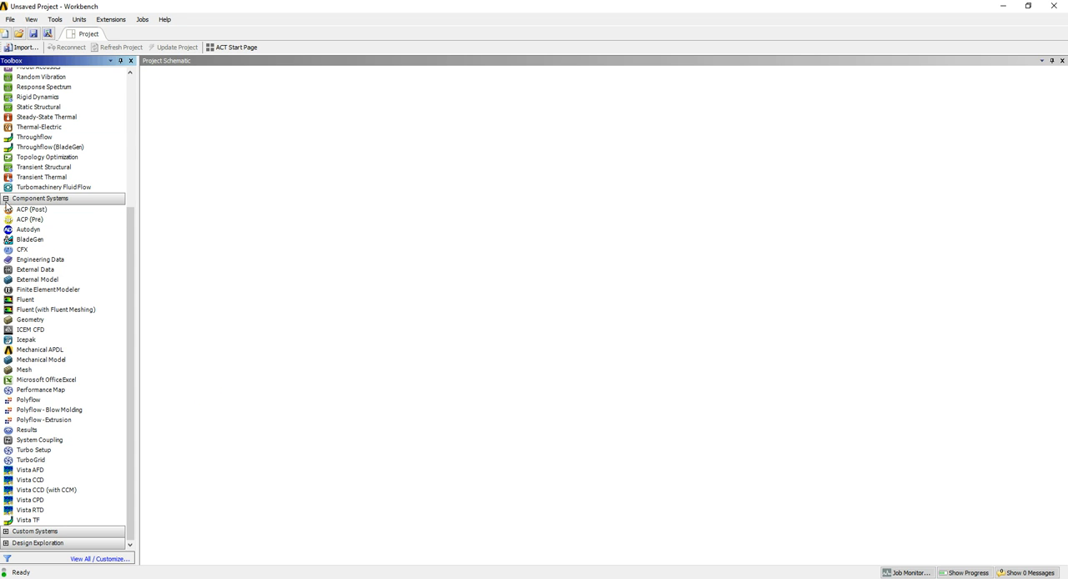
{"action": "left_click", "coordinate": [5, 199]}
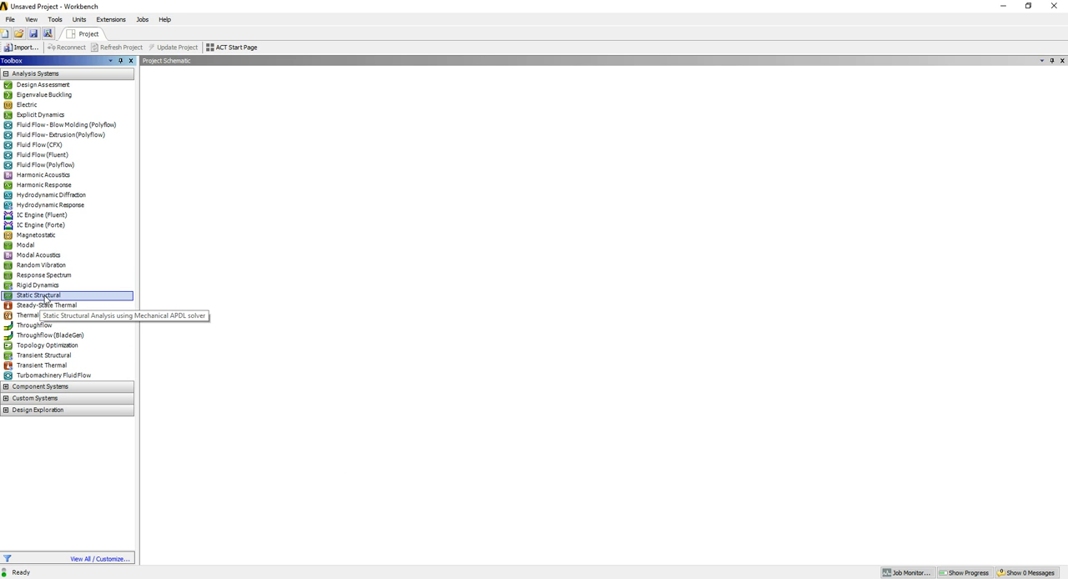
Add a standalone Static Structural analysis system to the project schematic, keeping its default name
{"action": "left_click_drag", "start_coordinate": [45, 298], "coordinate": [218, 122]}
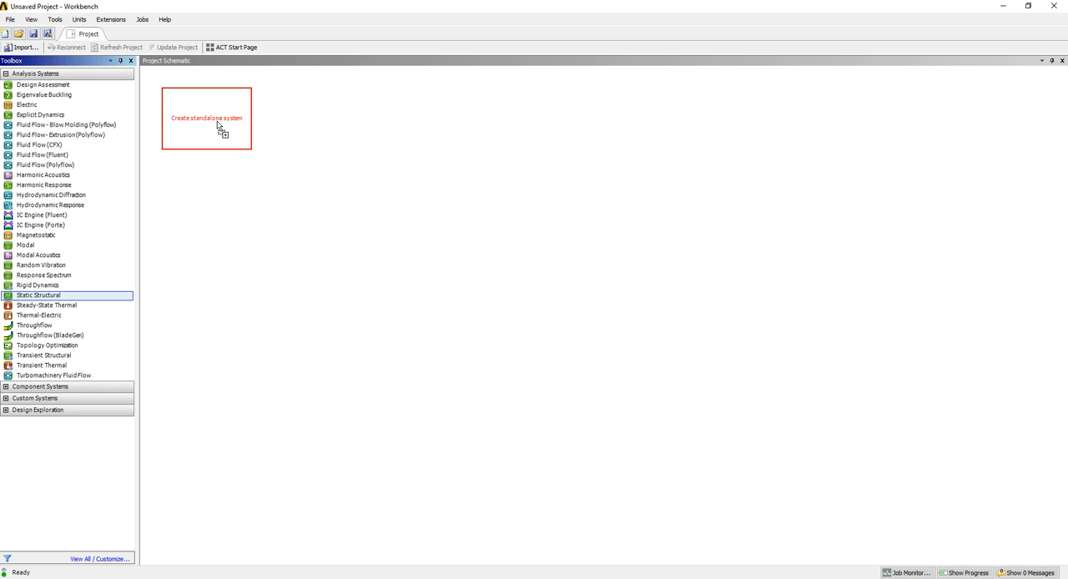
{"action": "left_click_drag", "start_coordinate": [218, 123], "coordinate": [216, 121]}
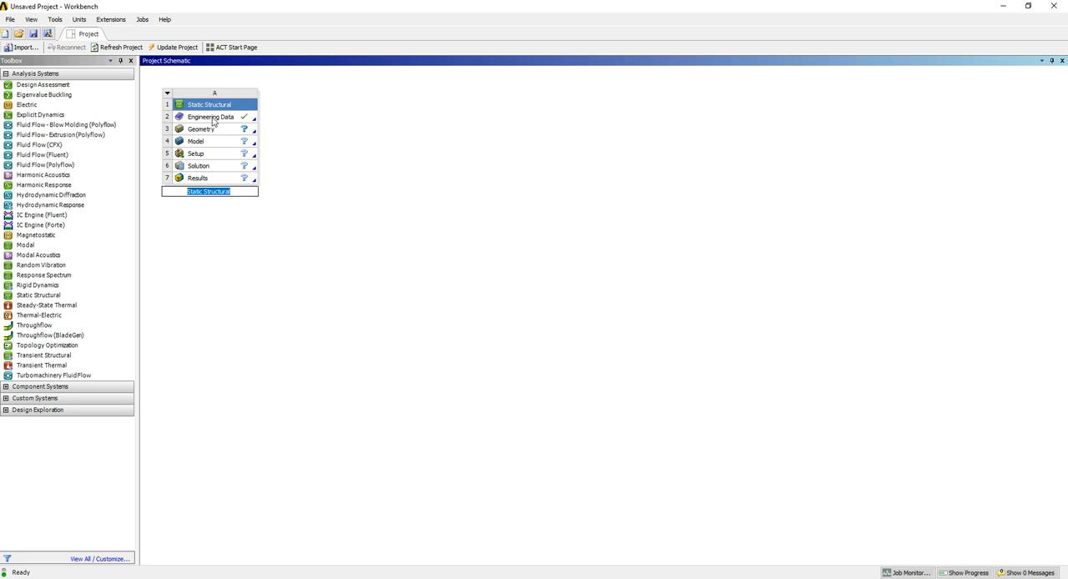
{"action": "left_click", "coordinate": [584, 226]}
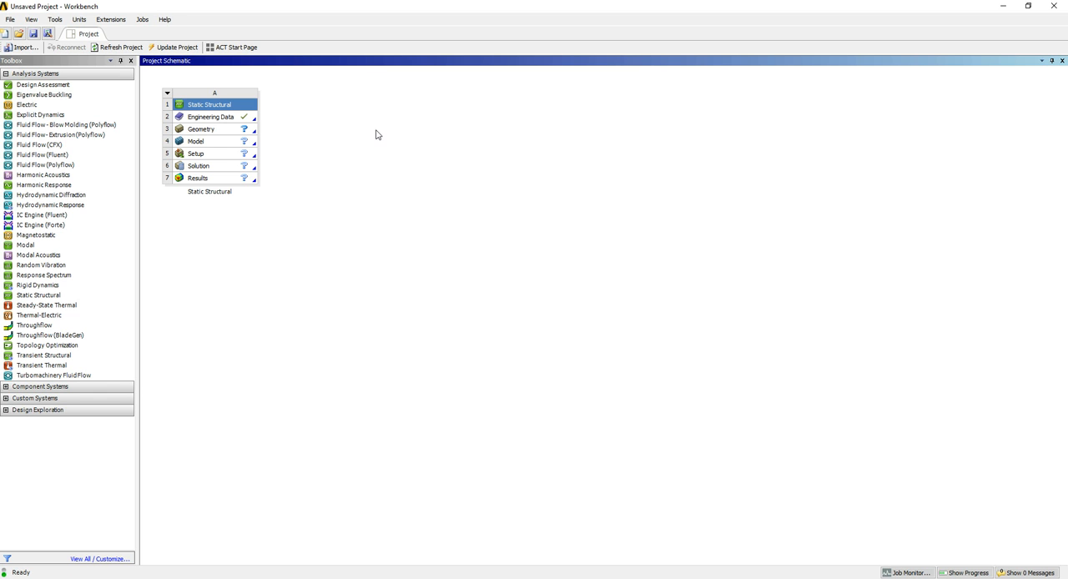
Open the Engineering Data of the Static Structural system for editing
{"action": "left_click", "coordinate": [226, 116]}
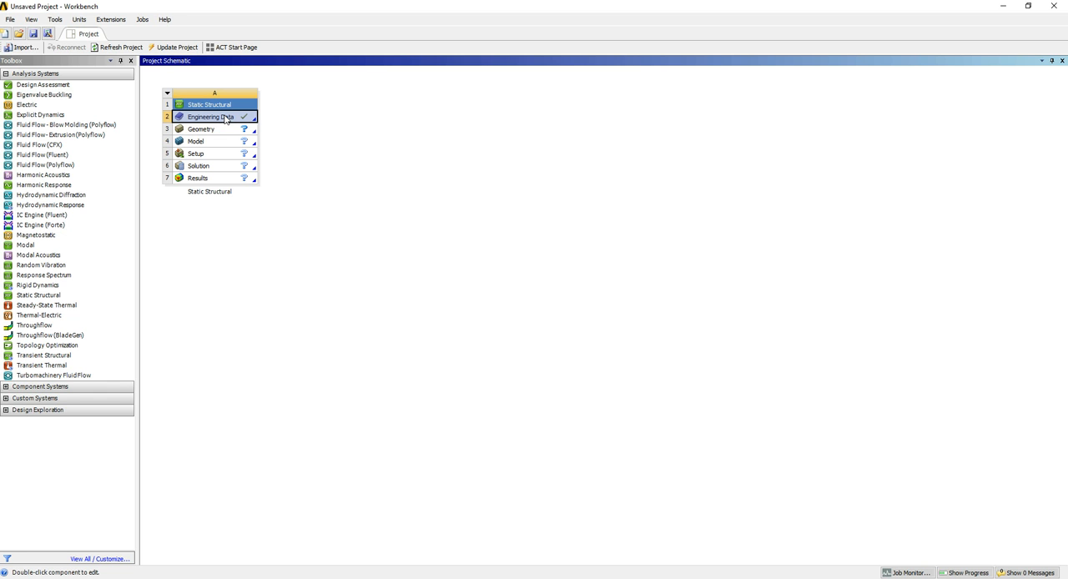
{"action": "right_click", "coordinate": [227, 119]}
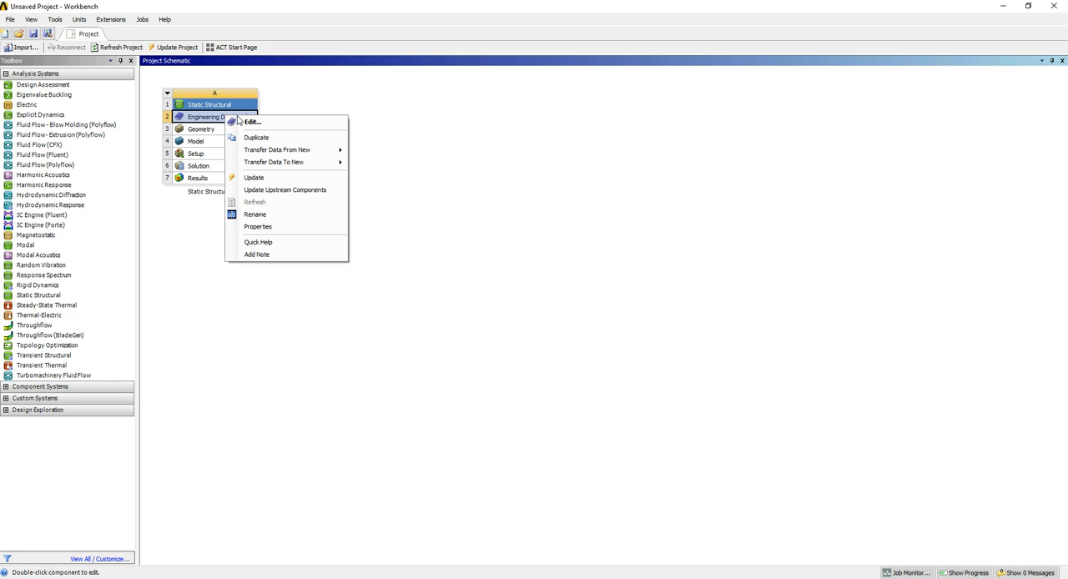
{"action": "left_click", "coordinate": [259, 124]}
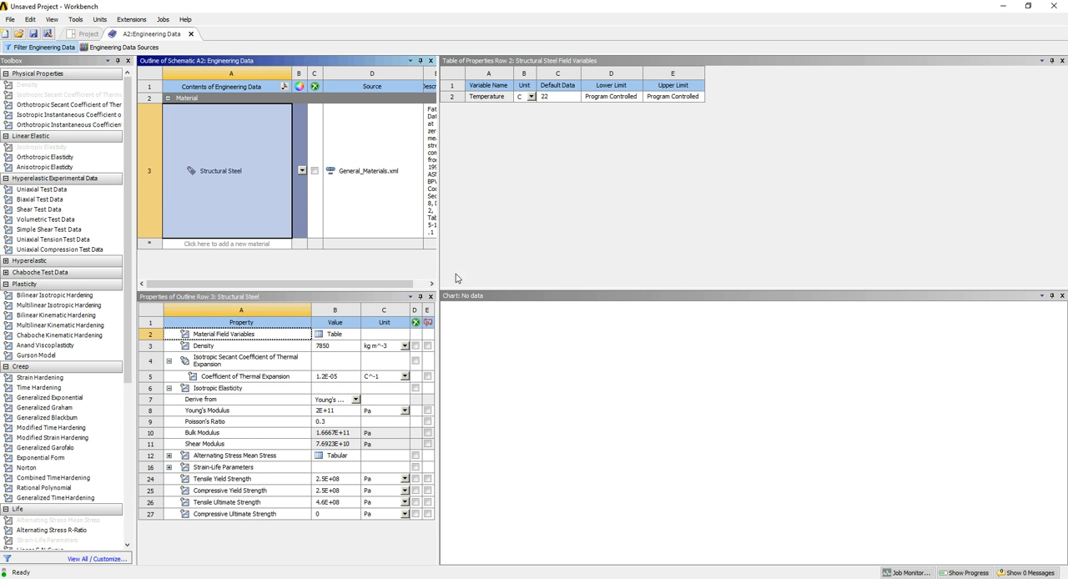
Widen the Engineering Data outline and material properties panes and give the outline more height
{"action": "left_click_drag", "start_coordinate": [438, 266], "coordinate": [935, 263]}
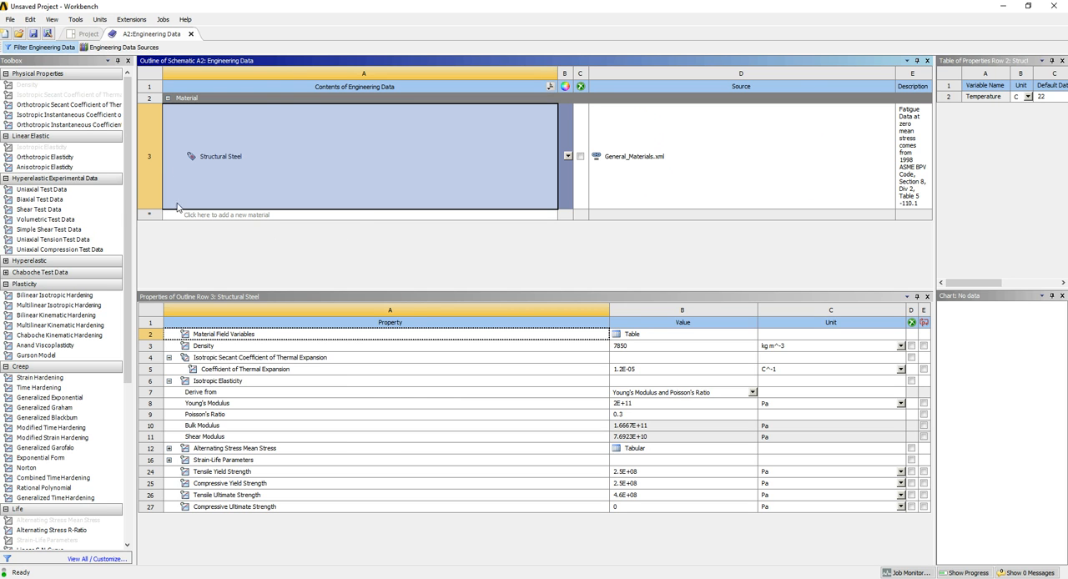
{"action": "left_click", "coordinate": [58, 19]}
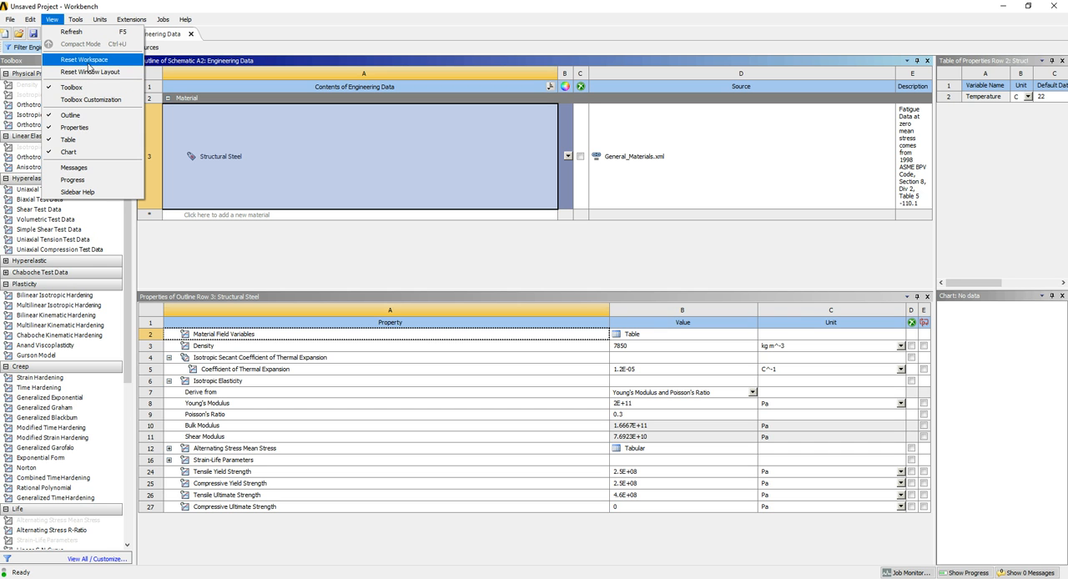
{"action": "left_click", "coordinate": [537, 274]}
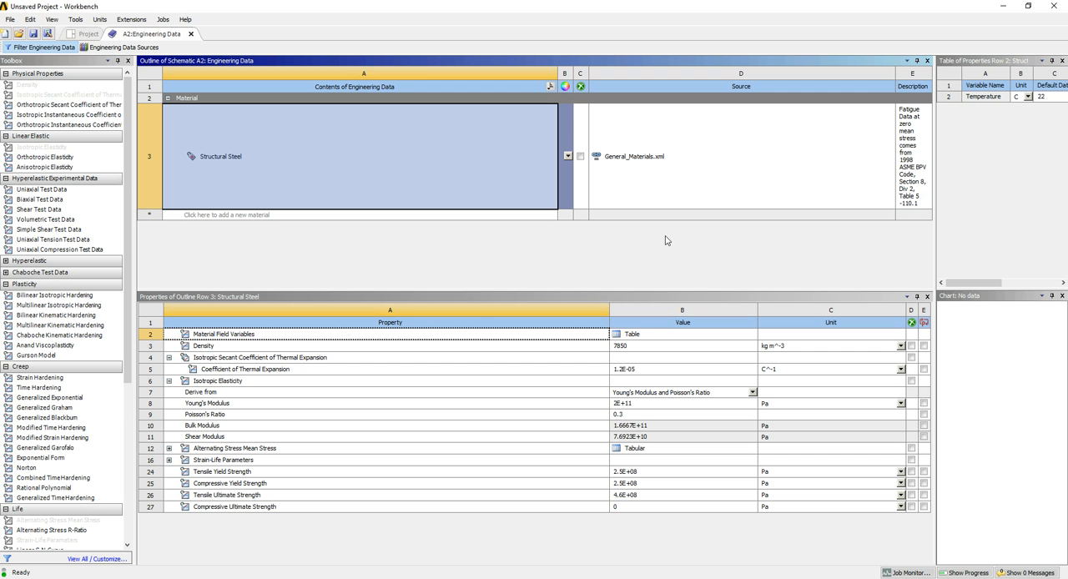
{"action": "left_click_drag", "start_coordinate": [406, 290], "coordinate": [407, 331]}
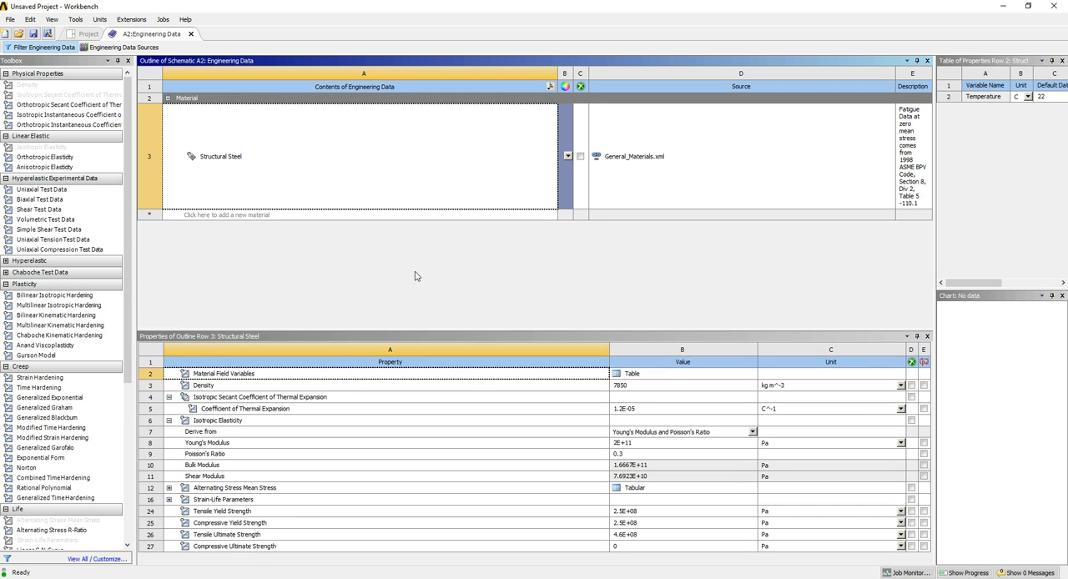
{"action": "left_click", "coordinate": [415, 273]}
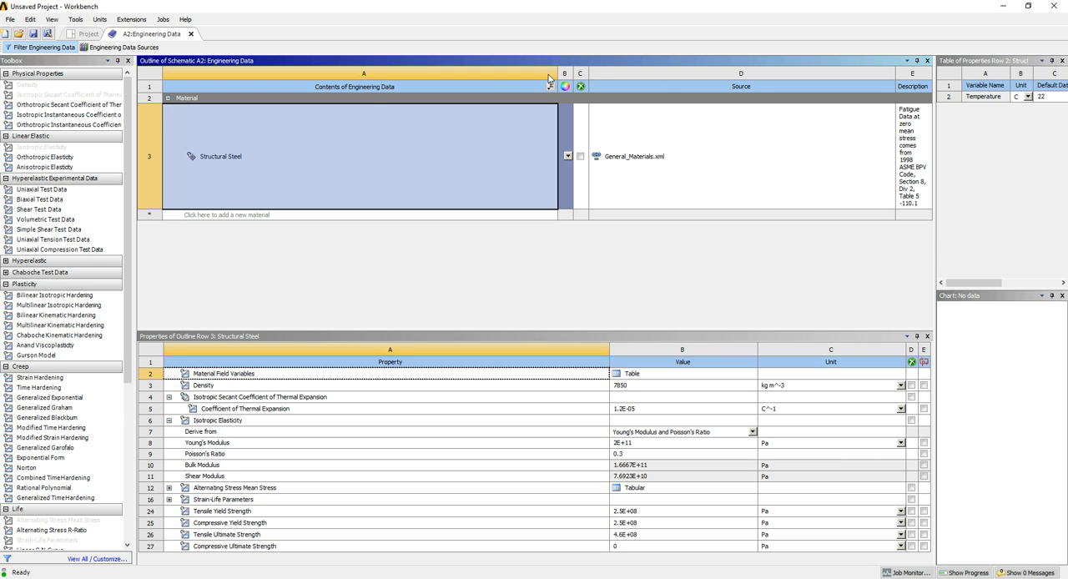
Widen the outline's Description column by shrinking the contents and Source columns, and extend the properties pane upward
{"action": "left_click_drag", "start_coordinate": [558, 74], "coordinate": [506, 74]}
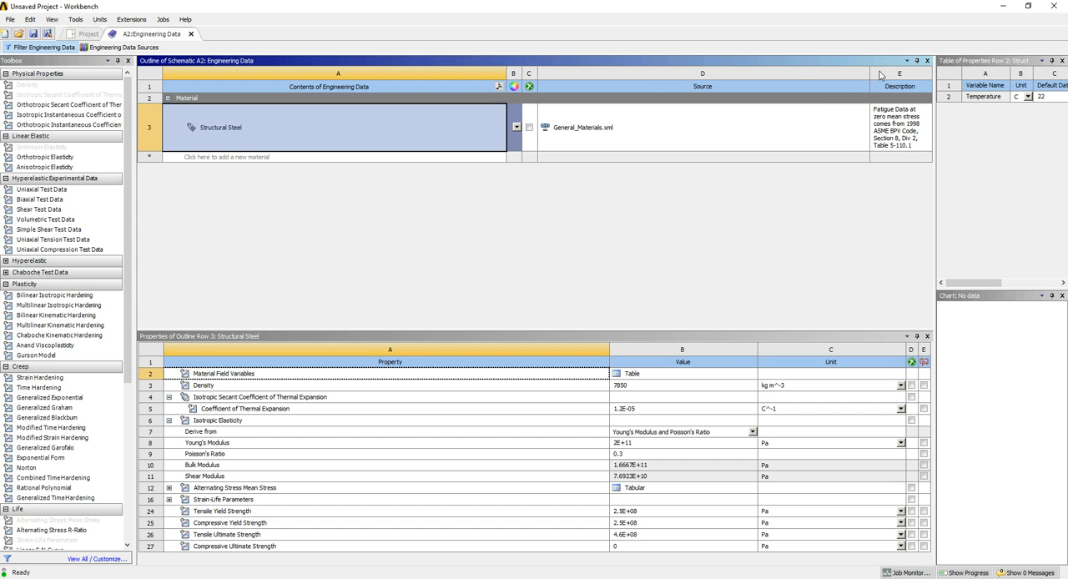
{"action": "left_click_drag", "start_coordinate": [871, 73], "coordinate": [741, 73]}
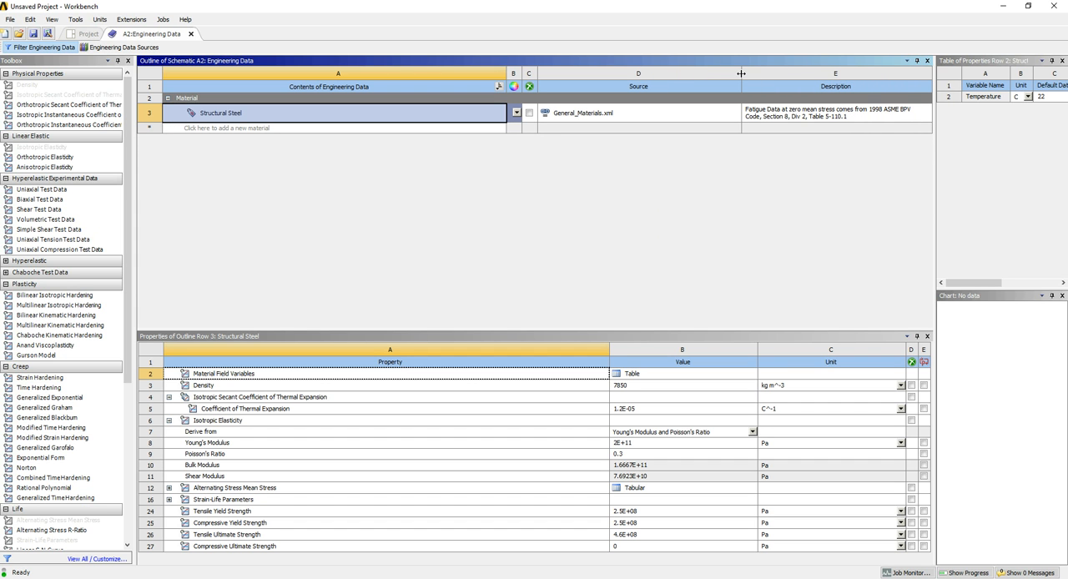
{"action": "left_click_drag", "start_coordinate": [657, 336], "coordinate": [666, 191]}
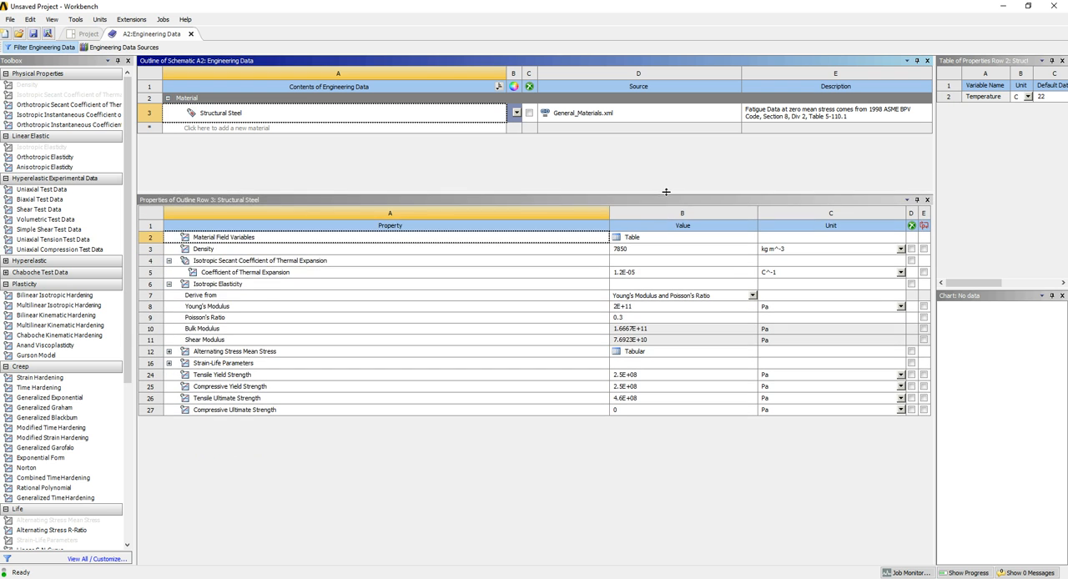
{"action": "left_click", "coordinate": [531, 503]}
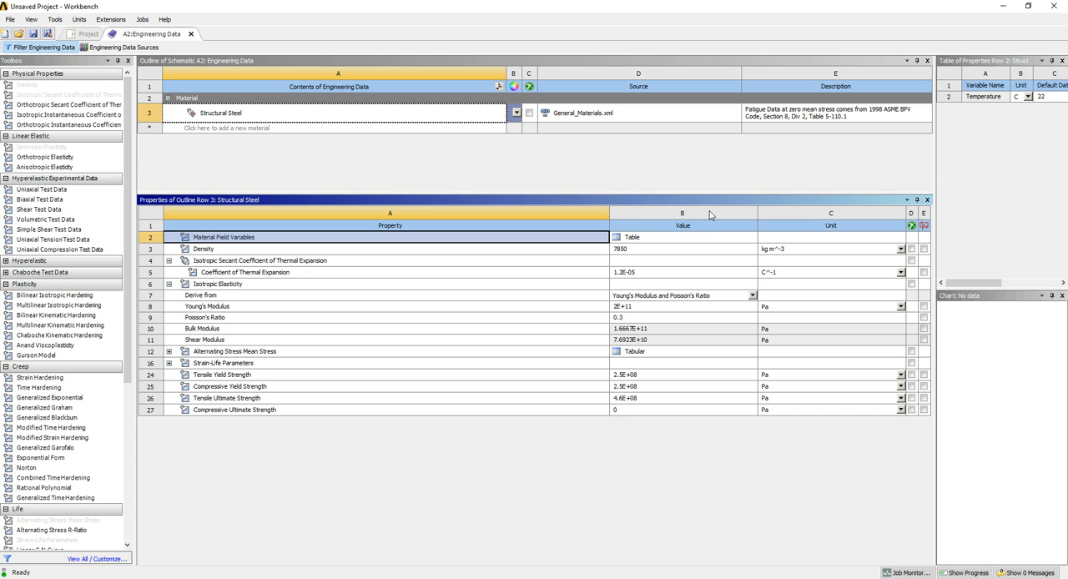
Expand Structural Steel's Strain-Life Parameters and Alternating Stress Mean Stress, and enlarge the table and chart panes to view the stress-cycle data
{"action": "left_click", "coordinate": [798, 116]}
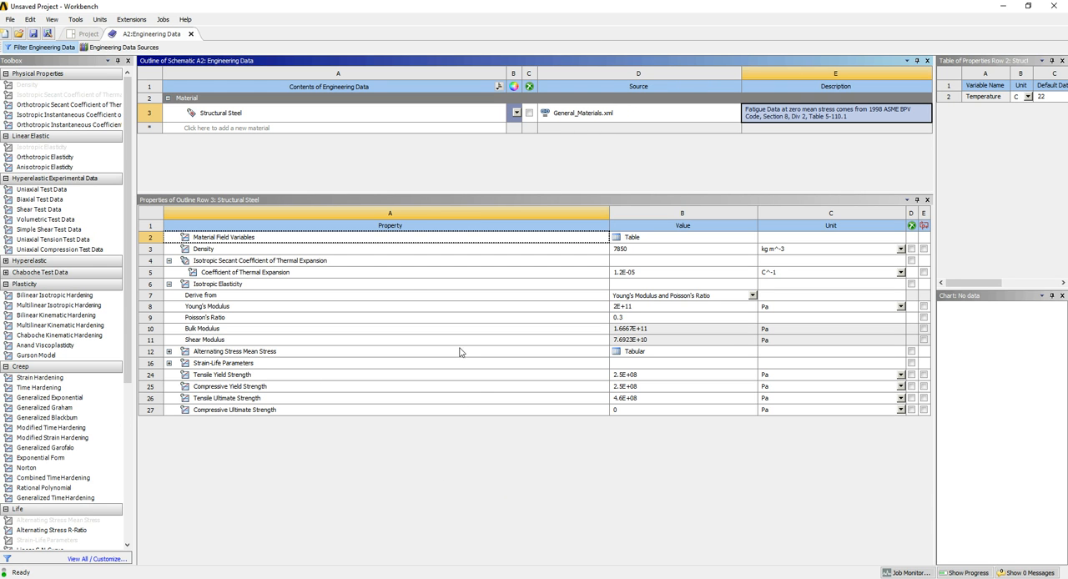
{"action": "left_click", "coordinate": [169, 363]}
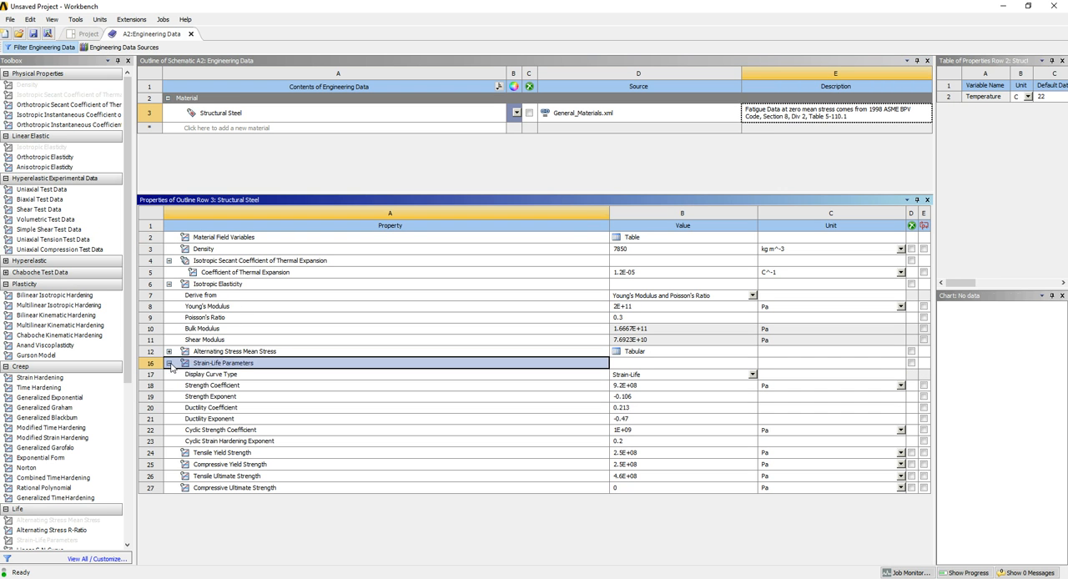
{"action": "left_click", "coordinate": [169, 352]}
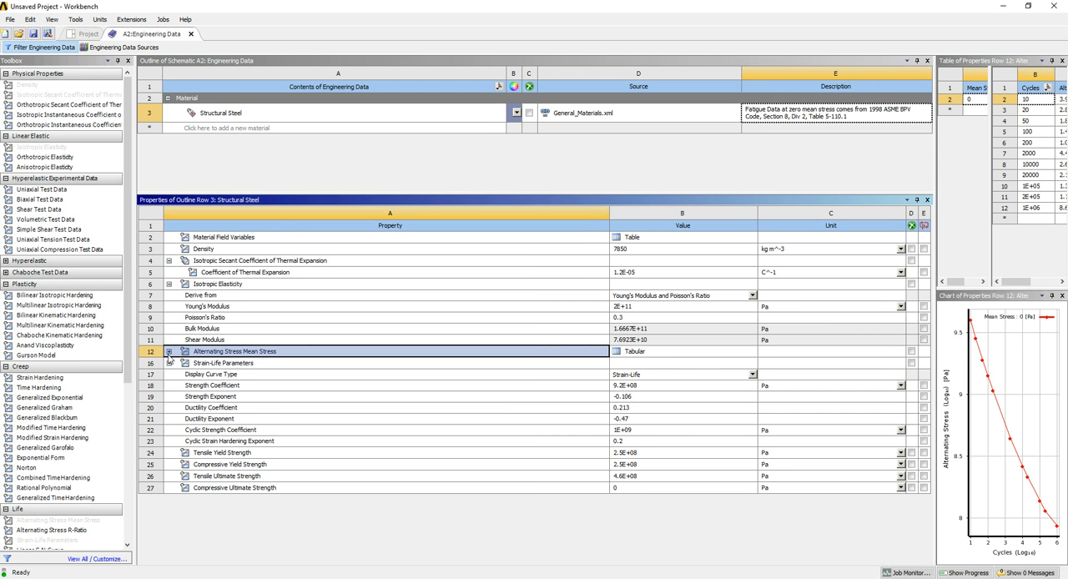
{"action": "left_click", "coordinate": [169, 352]}
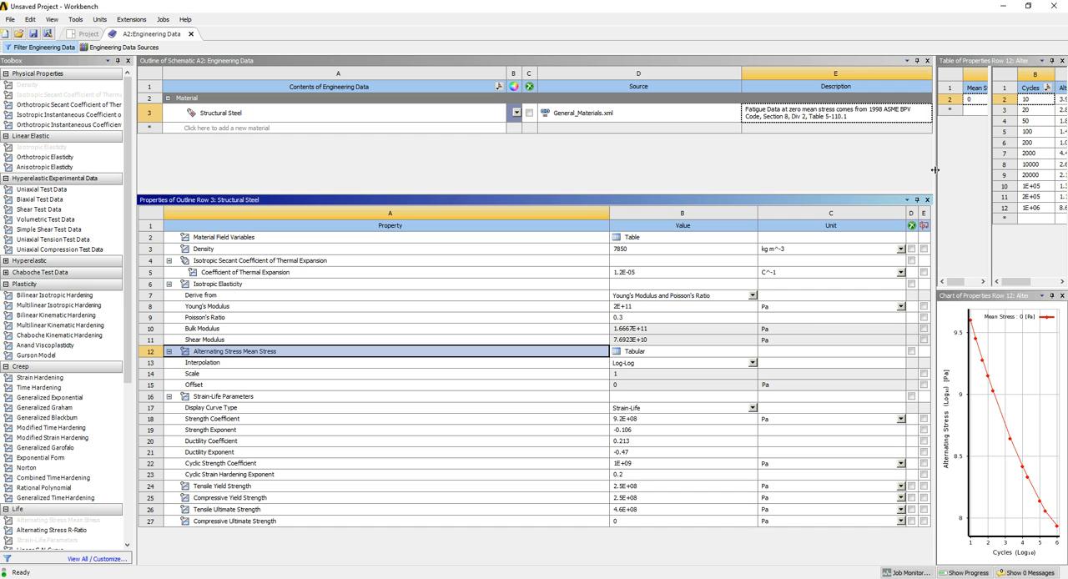
{"action": "left_click_drag", "start_coordinate": [933, 171], "coordinate": [568, 166]}
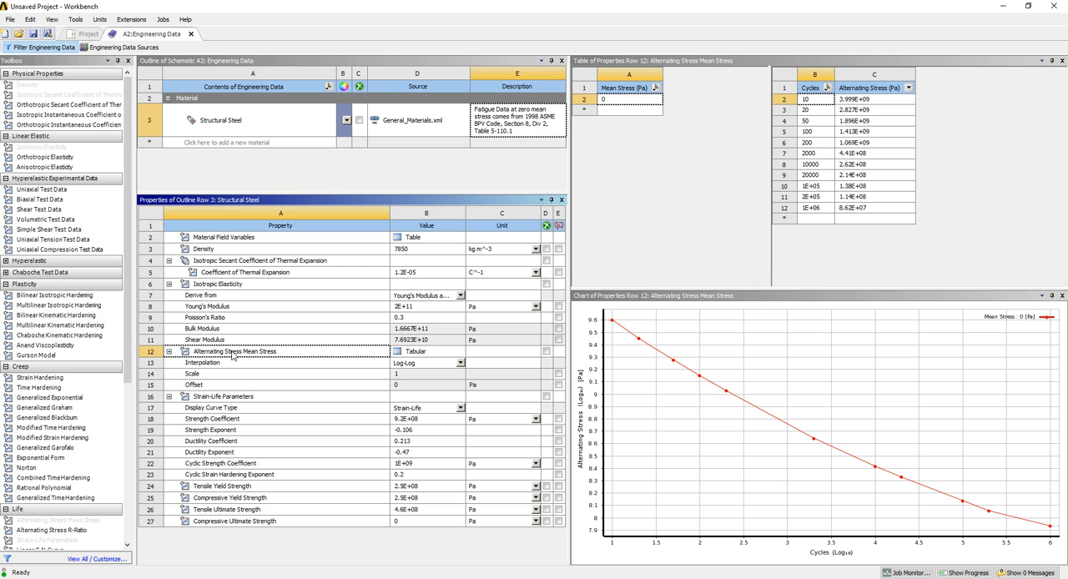
Display the table and curves of Structural Steel's Strain-Life Parameters
{"action": "left_click", "coordinate": [243, 397]}
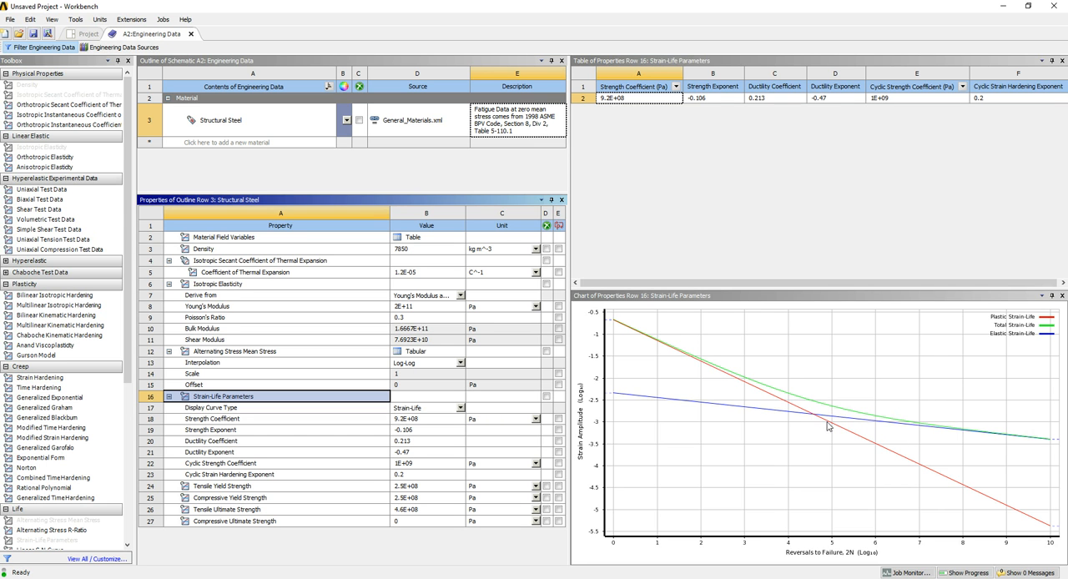
{"action": "mouse_move", "coordinate": [827, 424]}
{"action": "left_click", "coordinate": [410, 176]}
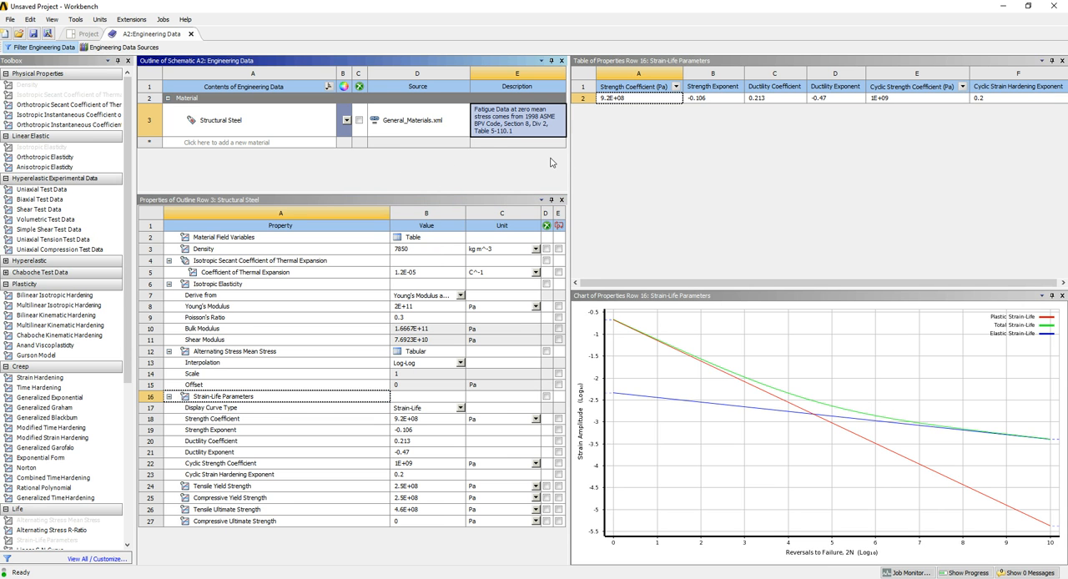
Widen the outline and properties panes again and show the Engineering Data Sources
{"action": "left_click_drag", "start_coordinate": [571, 164], "coordinate": [868, 164]}
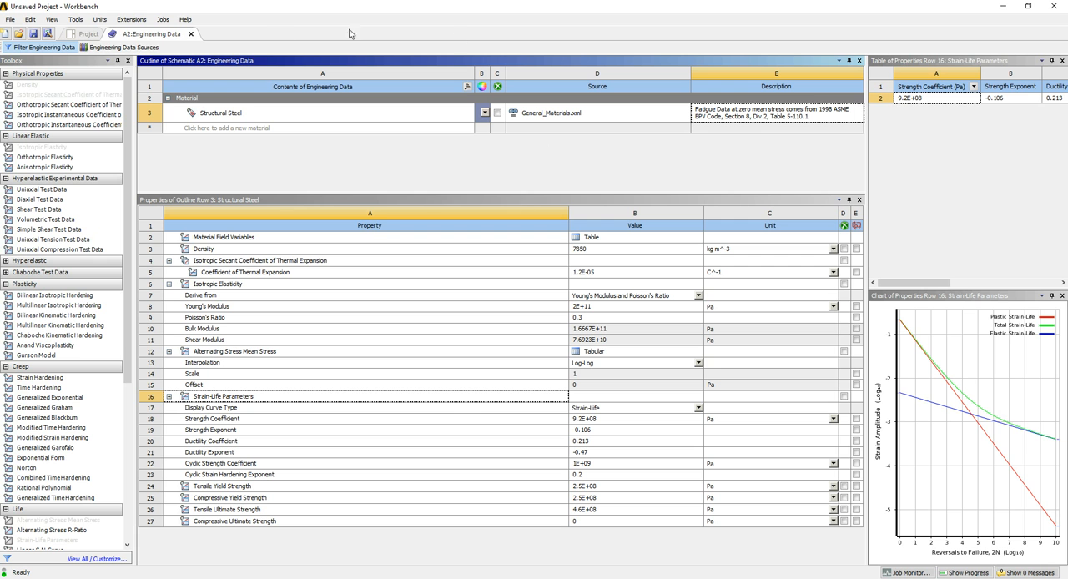
{"action": "left_click", "coordinate": [129, 49]}
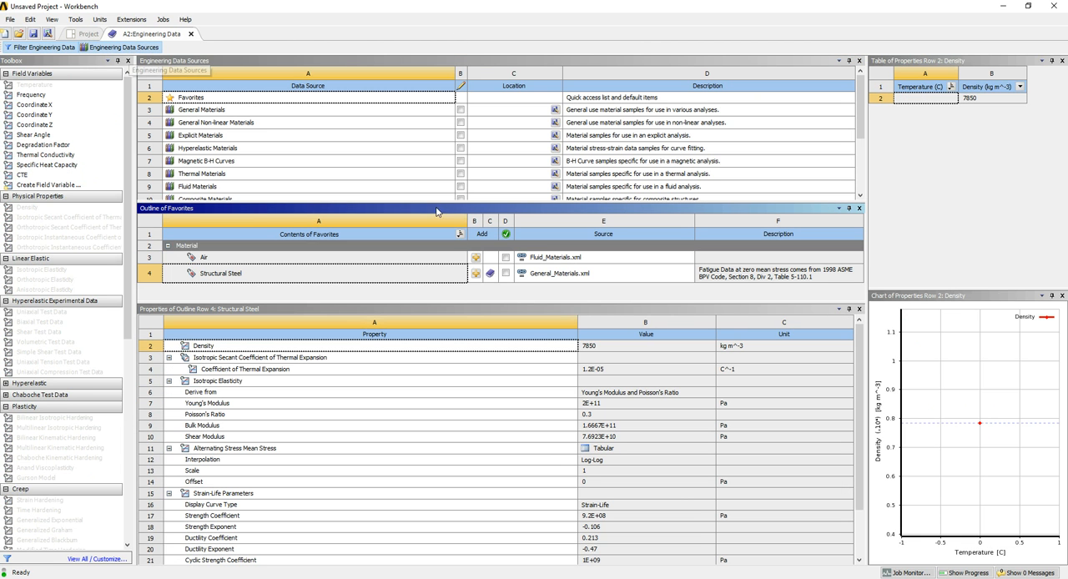
{"action": "left_click", "coordinate": [470, 299]}
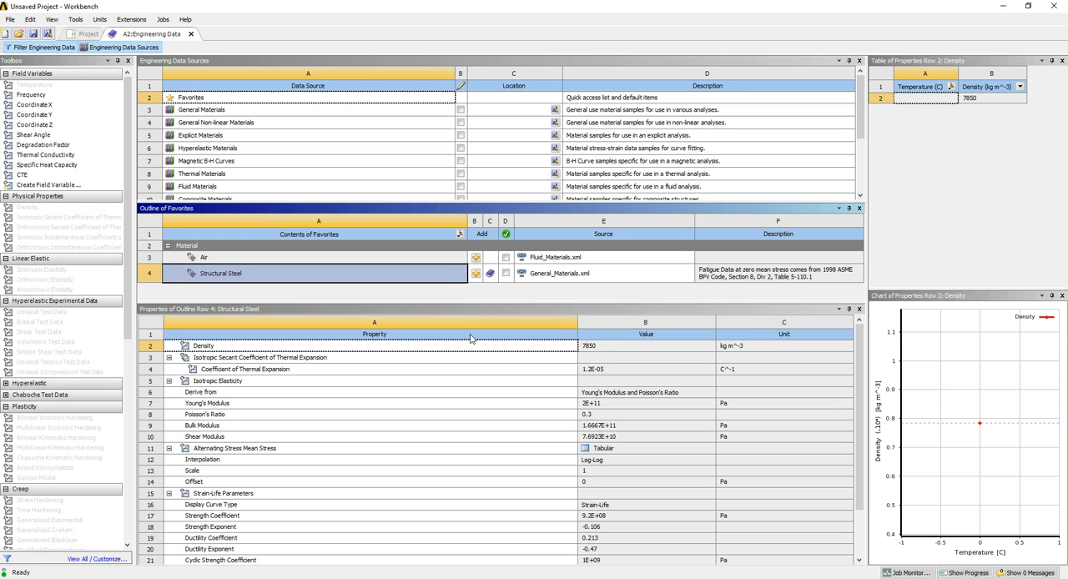
Enlarge the data source list and the materials outline, and display the contents of the General Materials library
{"action": "left_click_drag", "start_coordinate": [472, 302], "coordinate": [471, 376]}
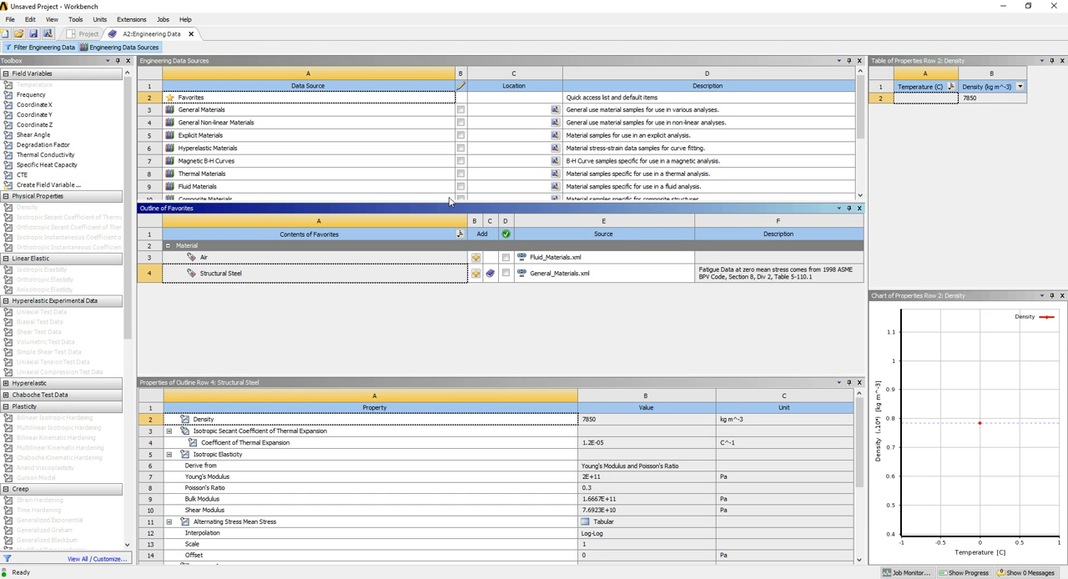
{"action": "left_click_drag", "start_coordinate": [456, 208], "coordinate": [462, 318]}
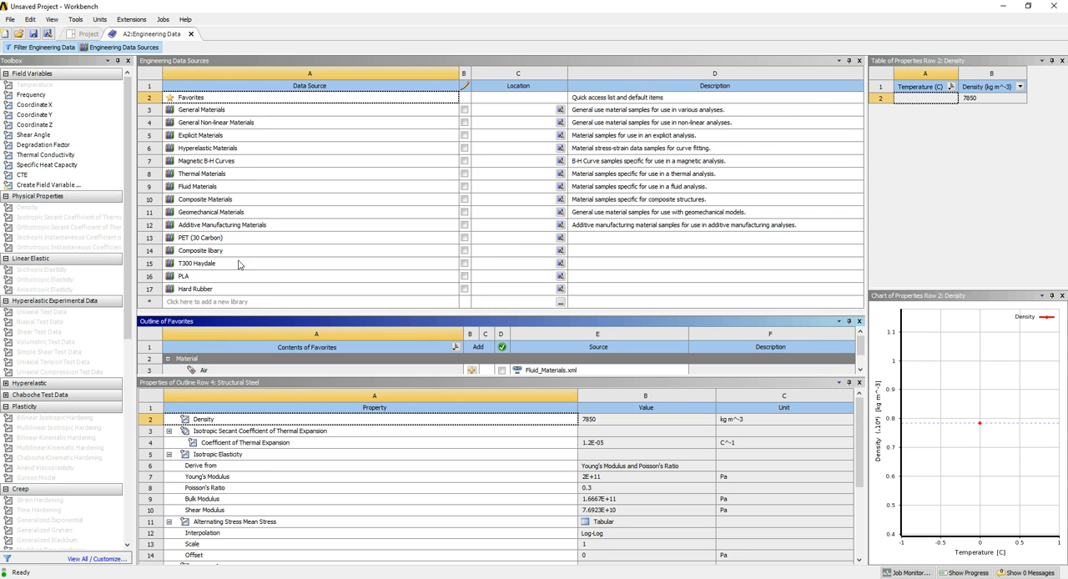
{"action": "left_click_drag", "start_coordinate": [275, 309], "coordinate": [284, 258]}
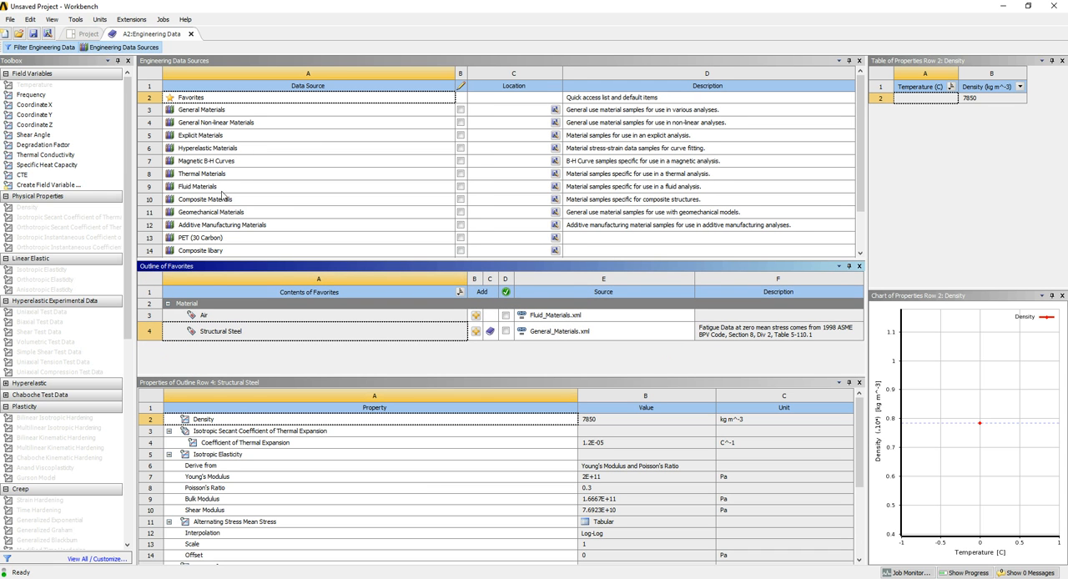
{"action": "left_click", "coordinate": [218, 114]}
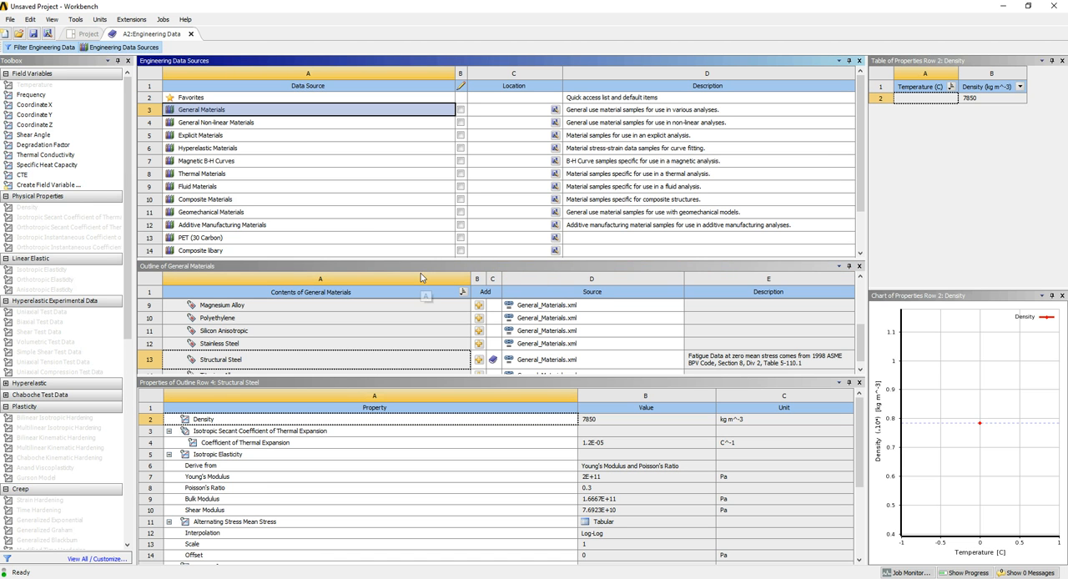
Enlarge the General Materials outline, add Aluminum Alloy to the project's Engineering Data, and shrink the outline again
{"action": "left_click_drag", "start_coordinate": [472, 261], "coordinate": [479, 109]}
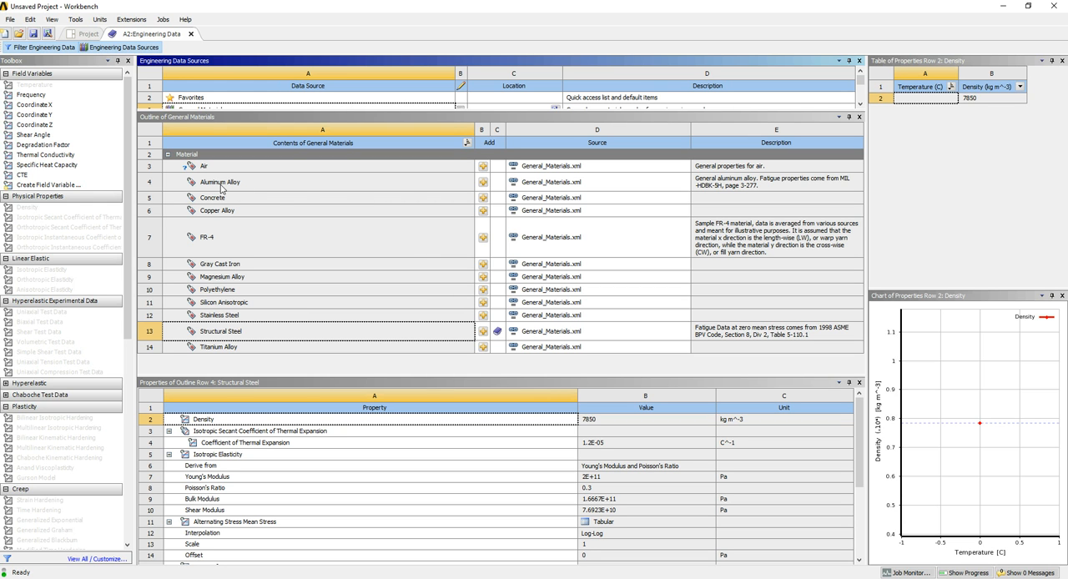
{"action": "left_click", "coordinate": [484, 184]}
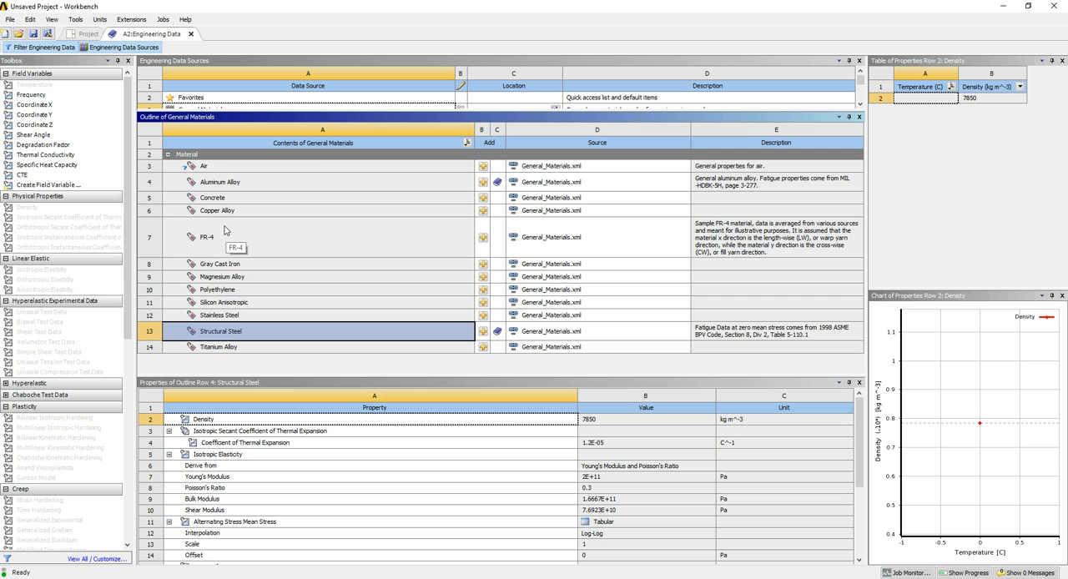
{"action": "left_click_drag", "start_coordinate": [324, 111], "coordinate": [324, 220]}
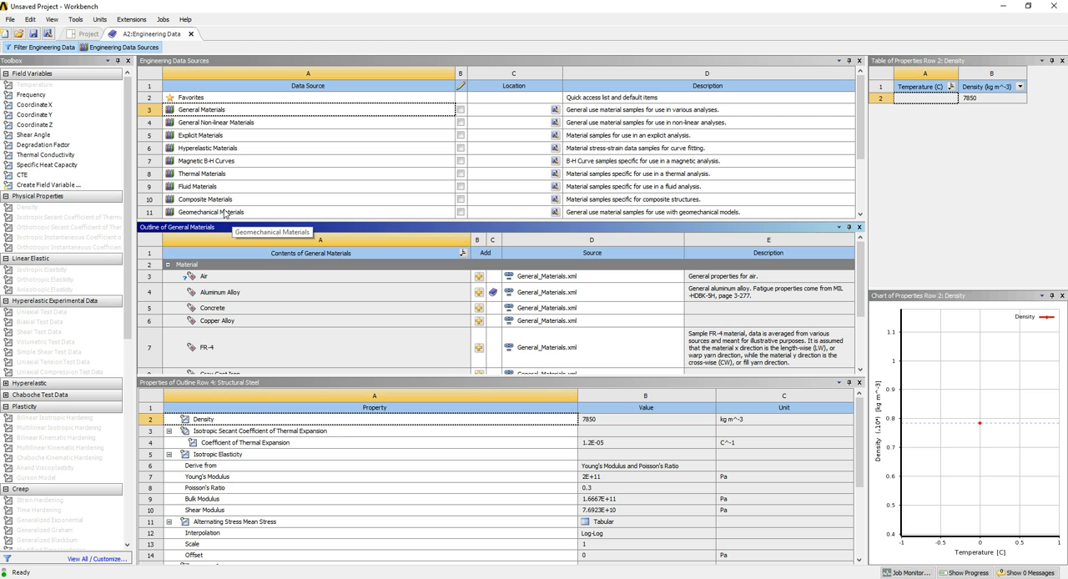
Hide the data sources, display the added Aluminum Alloy's properties, and close the Engineering Data
{"action": "left_click", "coordinate": [136, 47]}
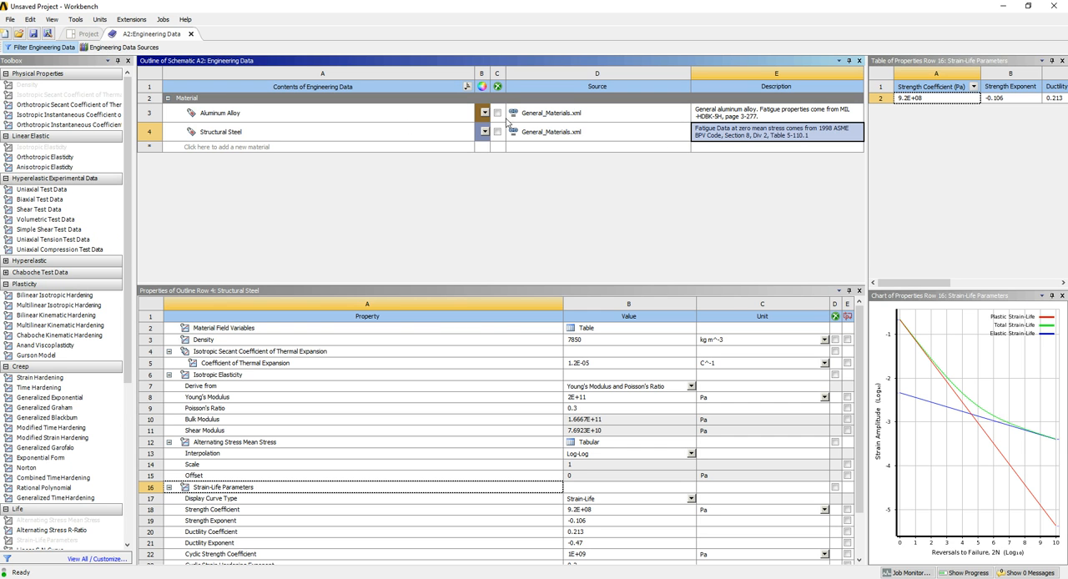
{"action": "left_click", "coordinate": [298, 114]}
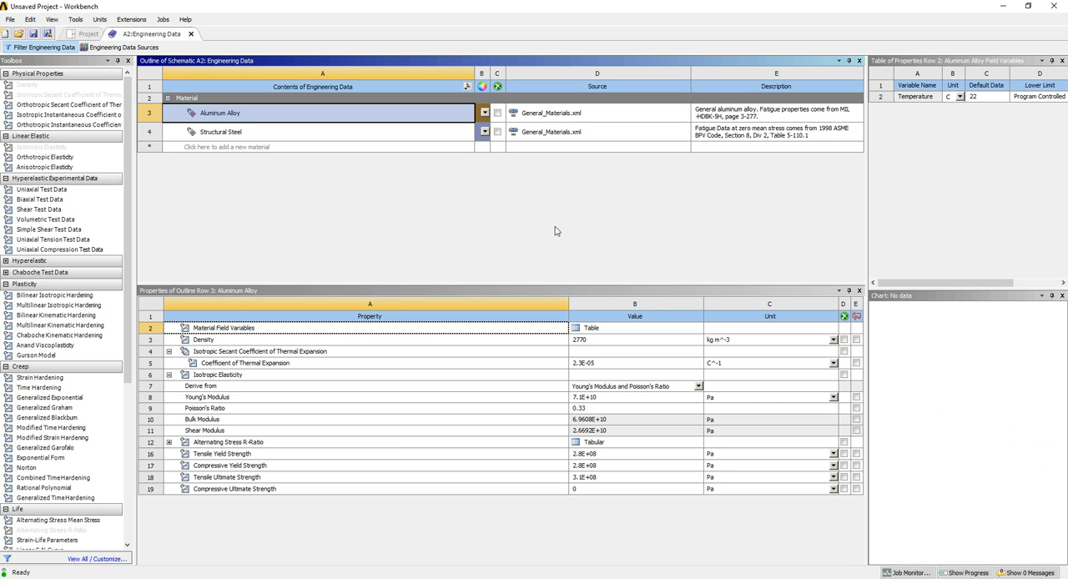
{"action": "left_click", "coordinate": [191, 34]}
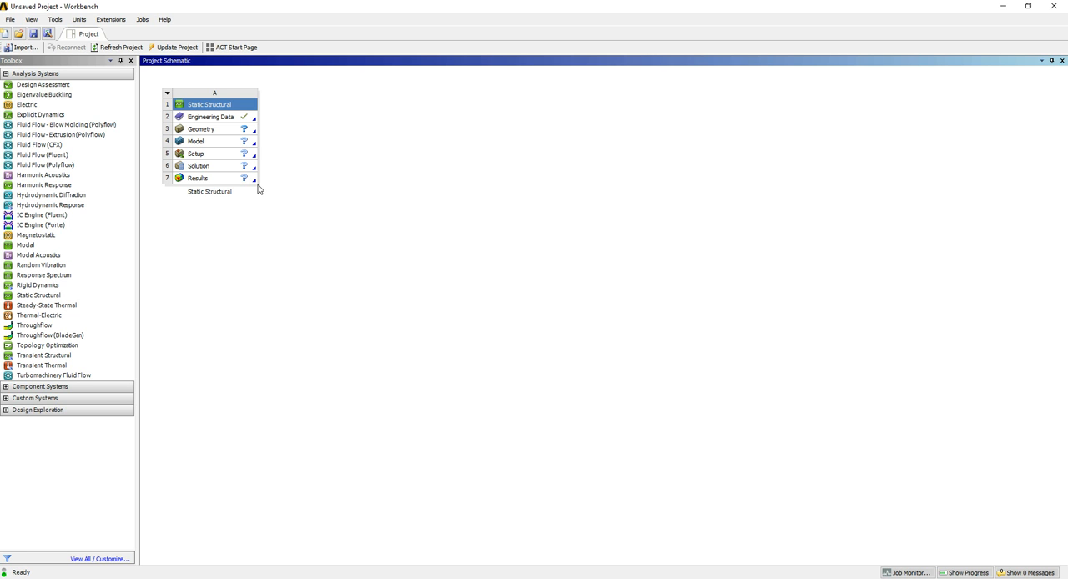
Create a new DesignModeler geometry for the Static Structural system and maximize its window
{"action": "right_click", "coordinate": [222, 135]}
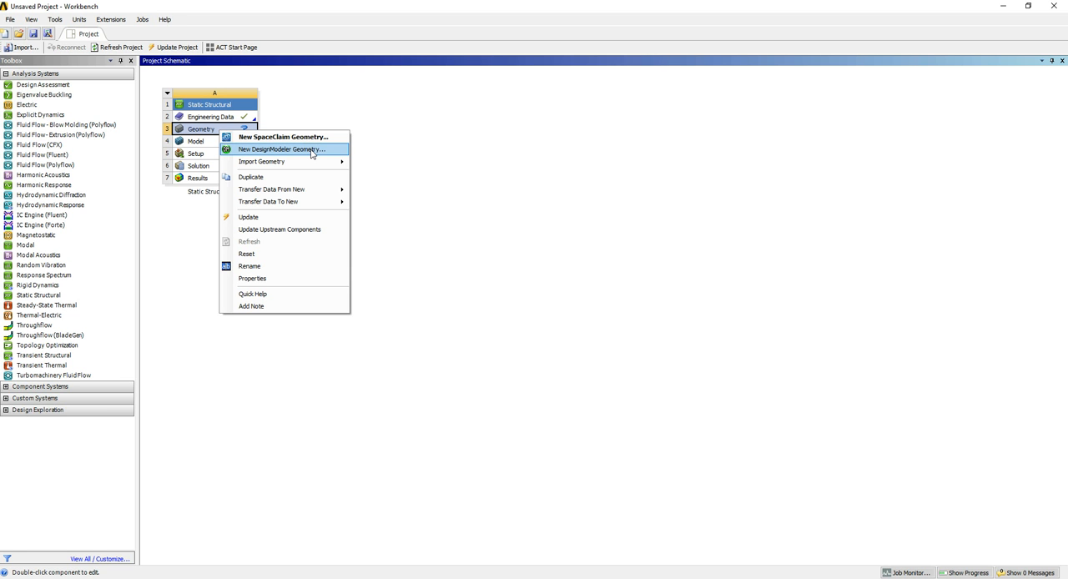
{"action": "left_click", "coordinate": [312, 150]}
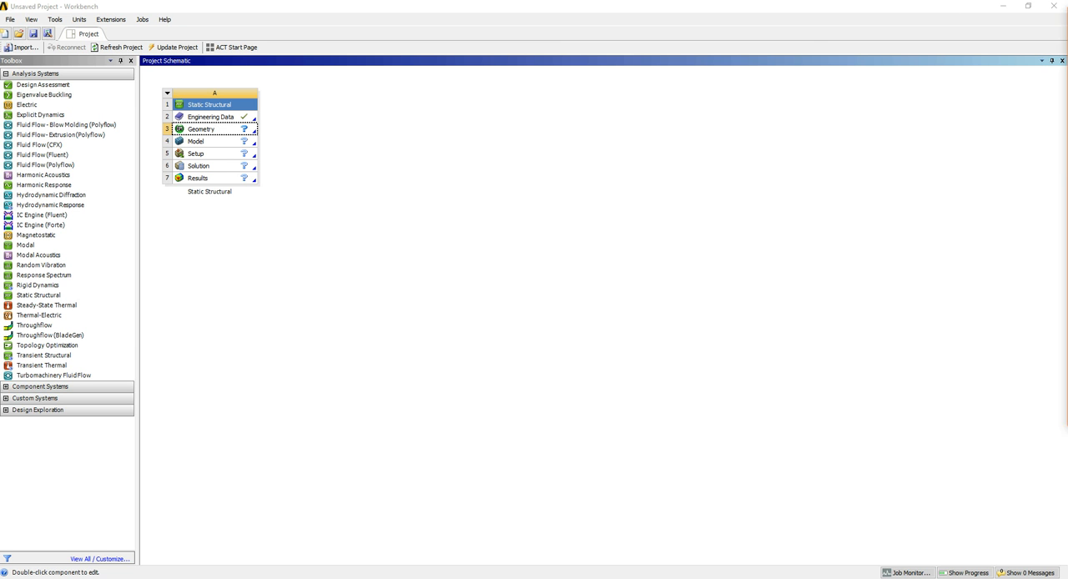
{"action": "left_click_drag", "start_coordinate": [763, 278], "coordinate": [389, 2]}
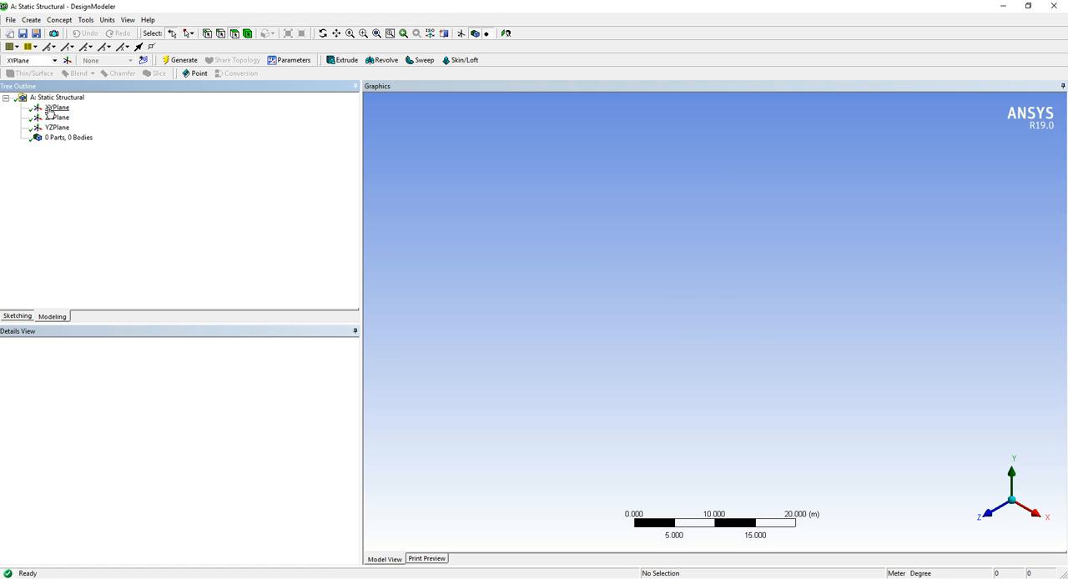
Preview the XY, ZX and YZ planes, and enter sketching mode on XYPlane
{"action": "left_click", "coordinate": [52, 108]}
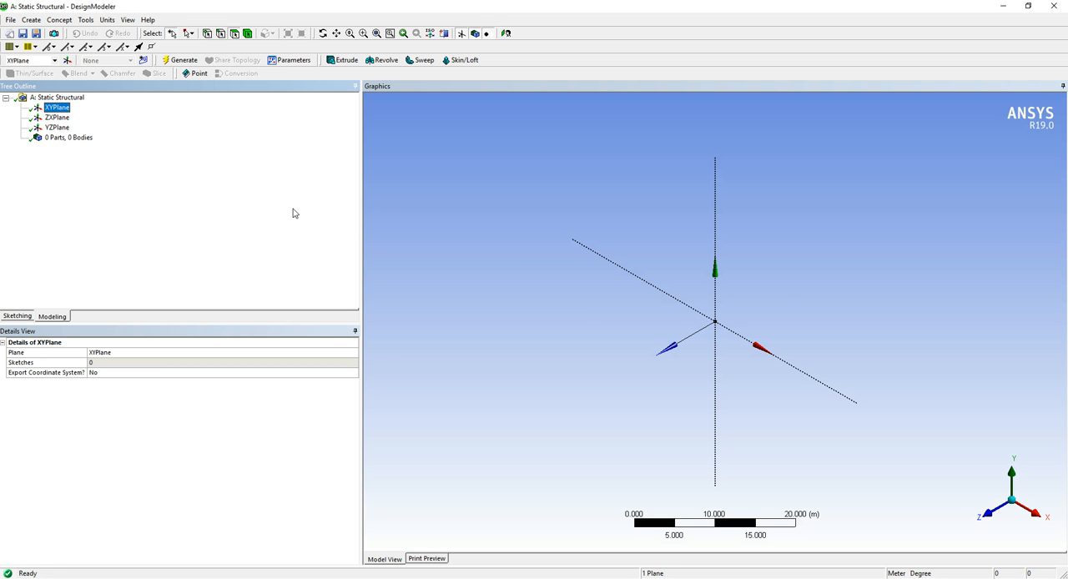
{"action": "left_click", "coordinate": [57, 118]}
{"action": "left_click", "coordinate": [57, 128]}
{"action": "left_click", "coordinate": [58, 109]}
{"action": "left_click", "coordinate": [58, 109]}
{"action": "left_click", "coordinate": [18, 317]}
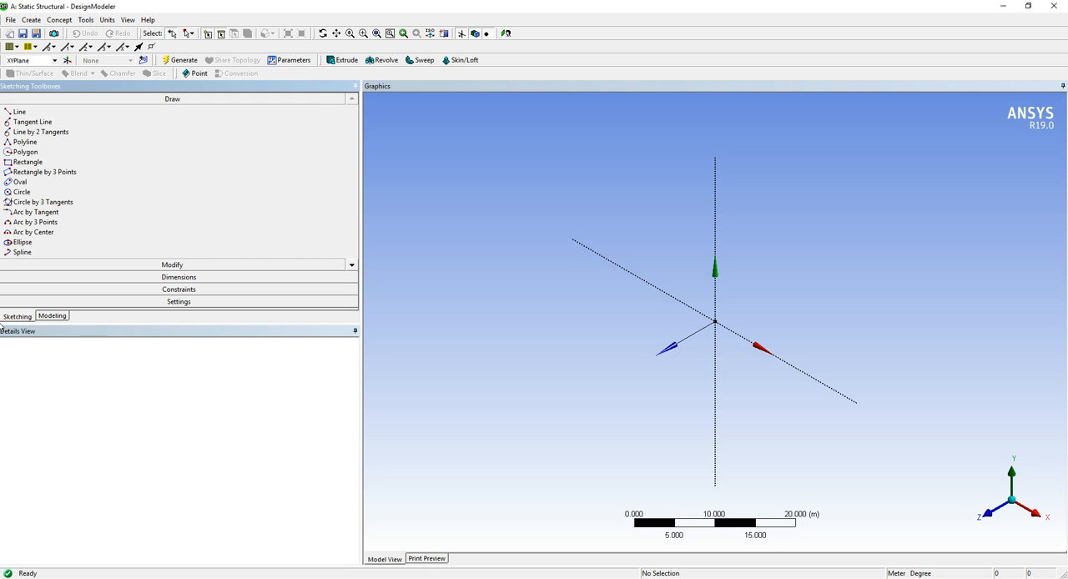
Sketch a circle about 31 m in diameter centred on the origin of XYPlane
{"action": "left_click", "coordinate": [25, 194]}
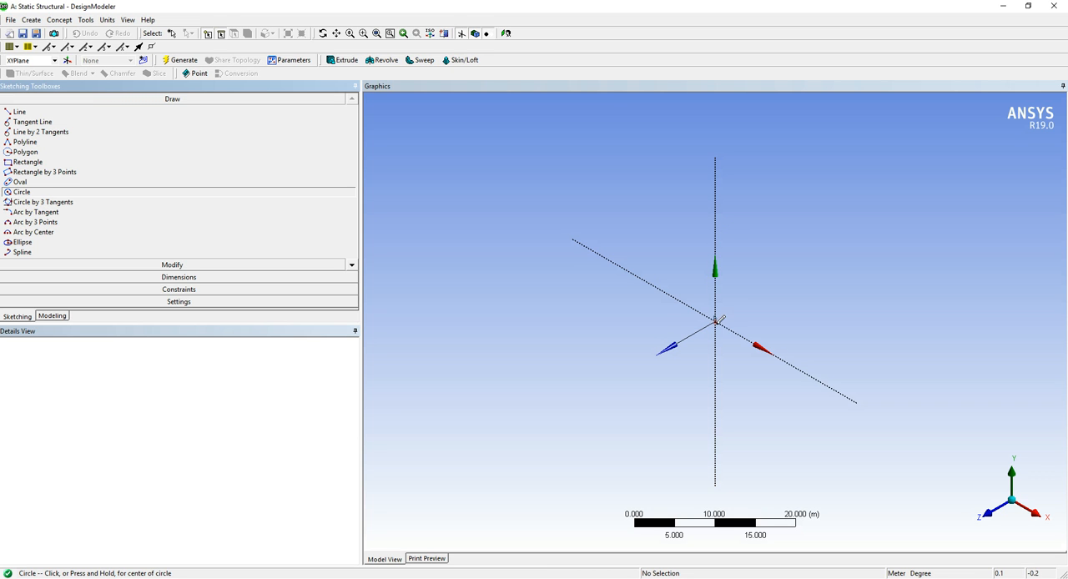
{"action": "scroll", "coordinate": [721, 318], "scroll_direction": "up", "scroll_amount": 1}
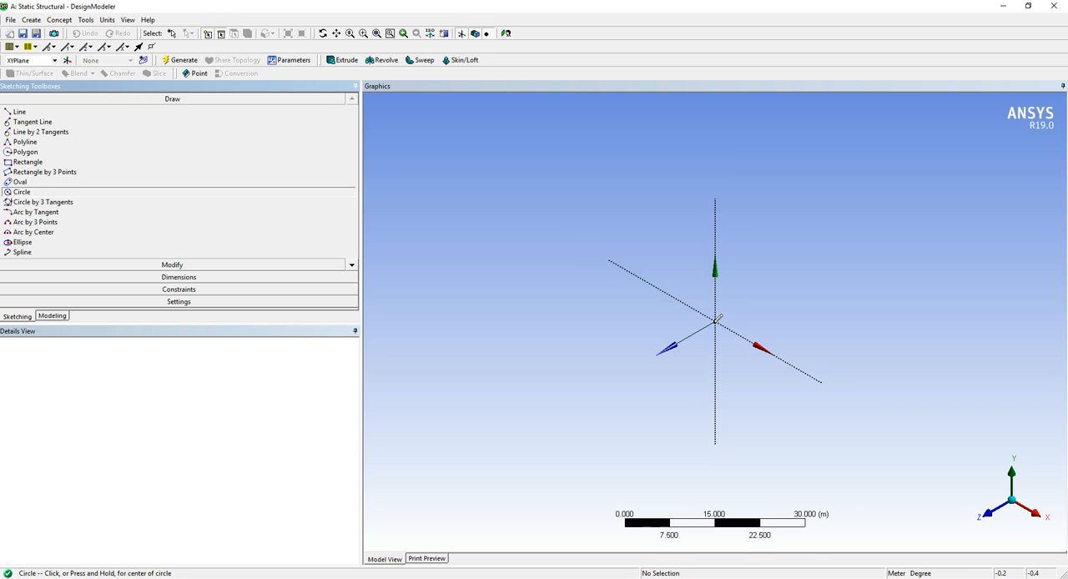
{"action": "scroll", "coordinate": [722, 324], "scroll_direction": "up", "scroll_amount": 1}
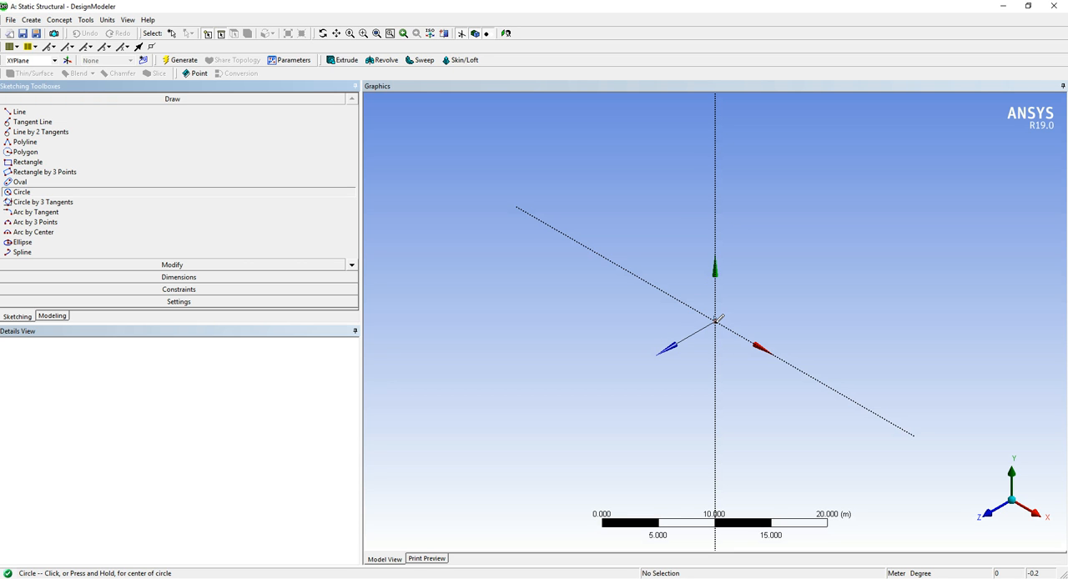
{"action": "left_click", "coordinate": [716, 320]}
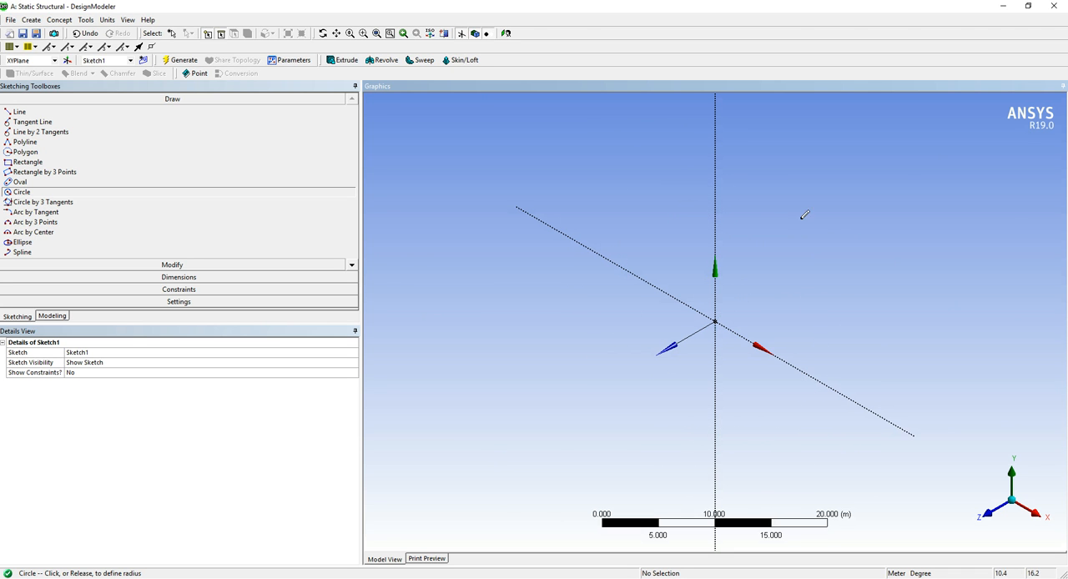
{"action": "left_click", "coordinate": [790, 241]}
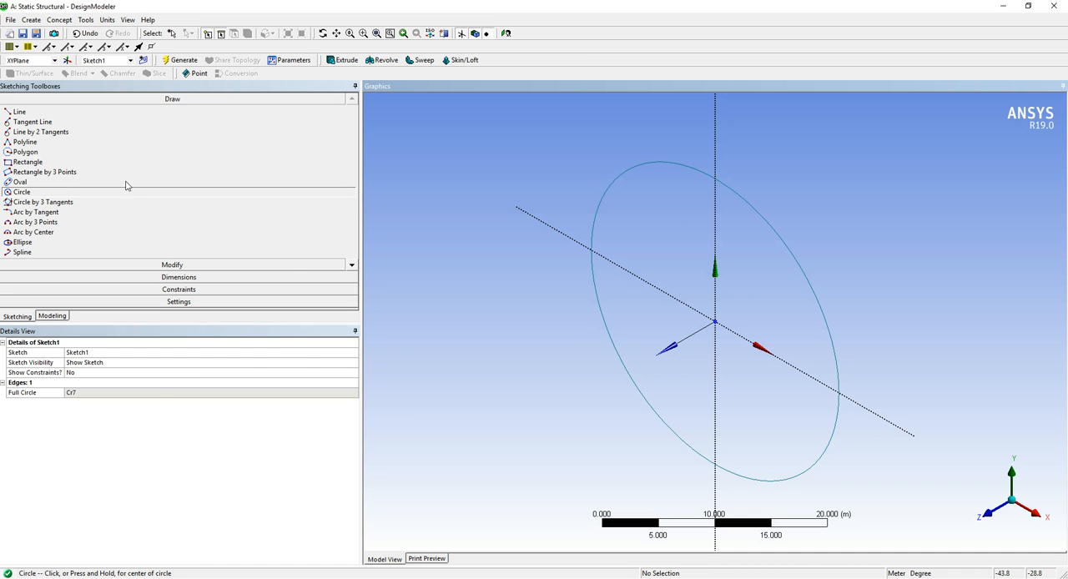
Add a General dimension to the circle's diameter, placing it outside the circle
{"action": "left_click", "coordinate": [168, 278]}
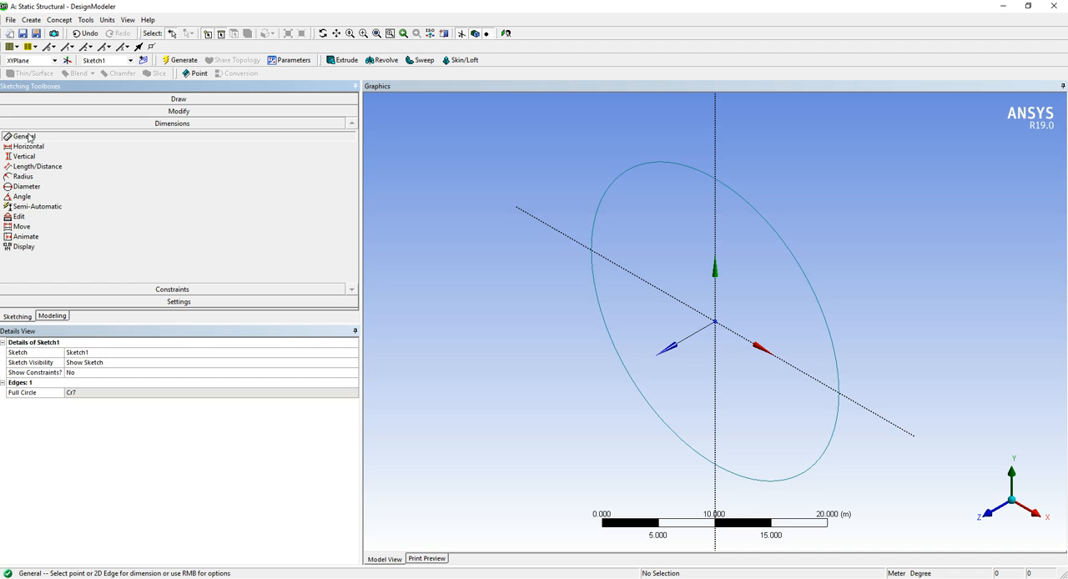
{"action": "left_click", "coordinate": [790, 249]}
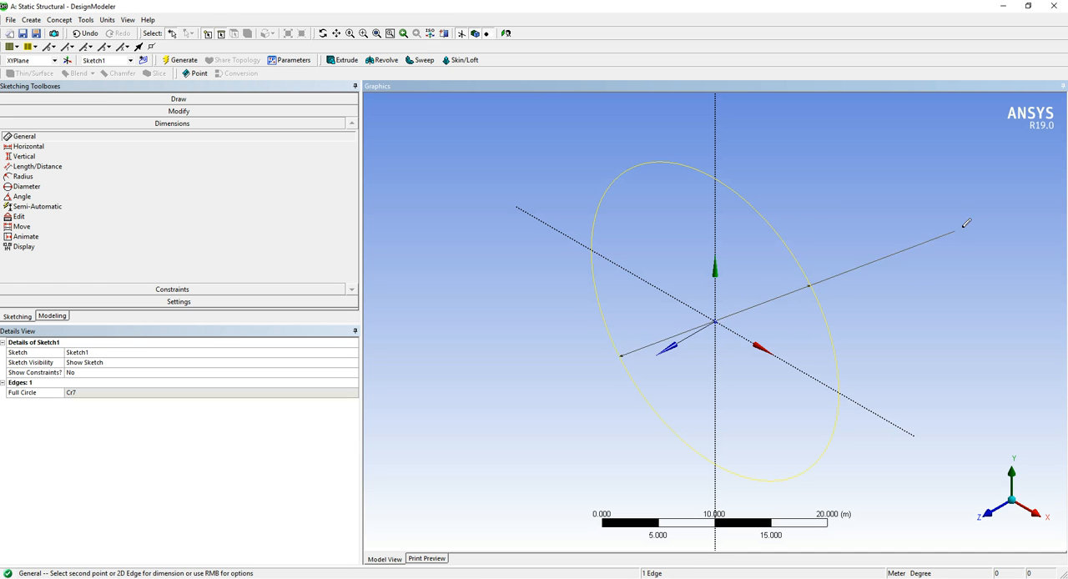
{"action": "left_click", "coordinate": [932, 192]}
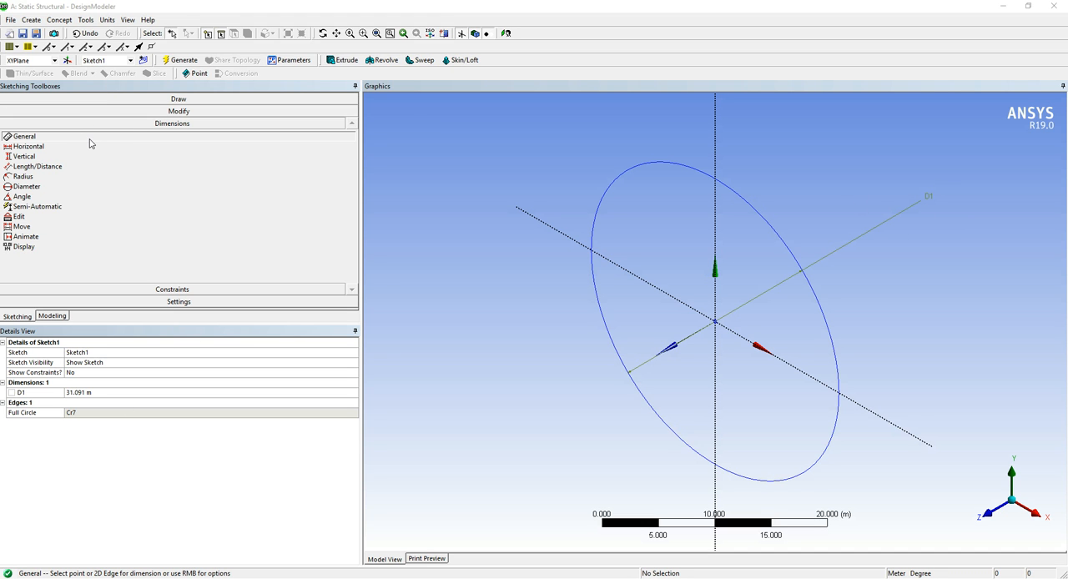
Set the sketch dimension display to show values instead of names
{"action": "left_click", "coordinate": [40, 249]}
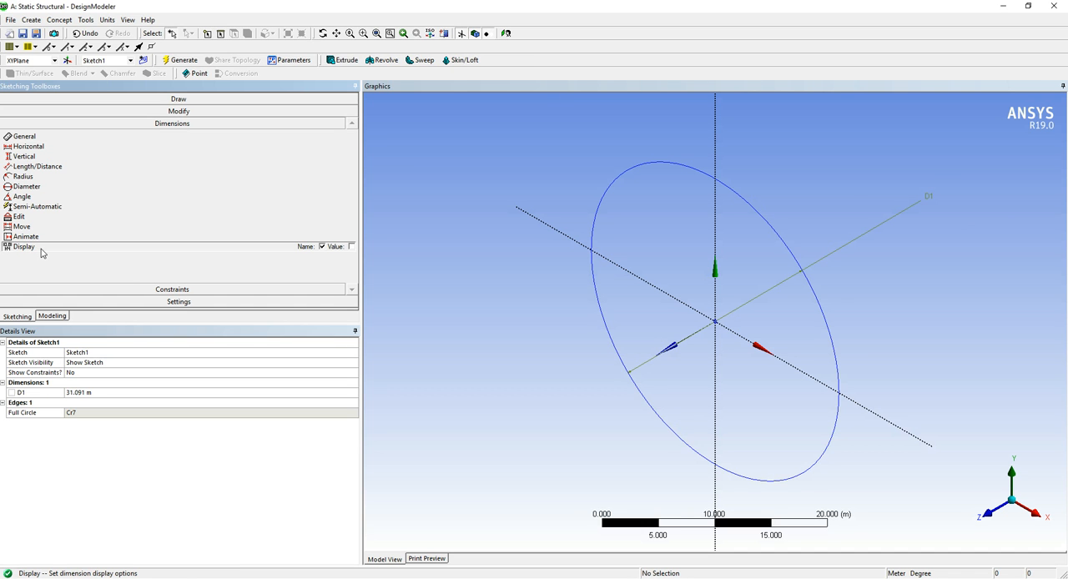
{"action": "left_click", "coordinate": [351, 247]}
{"action": "left_click", "coordinate": [323, 247]}
Try to set the circle's diameter dimension to 60 mm, and to the expression 60/1000
{"action": "left_click", "coordinate": [32, 397]}
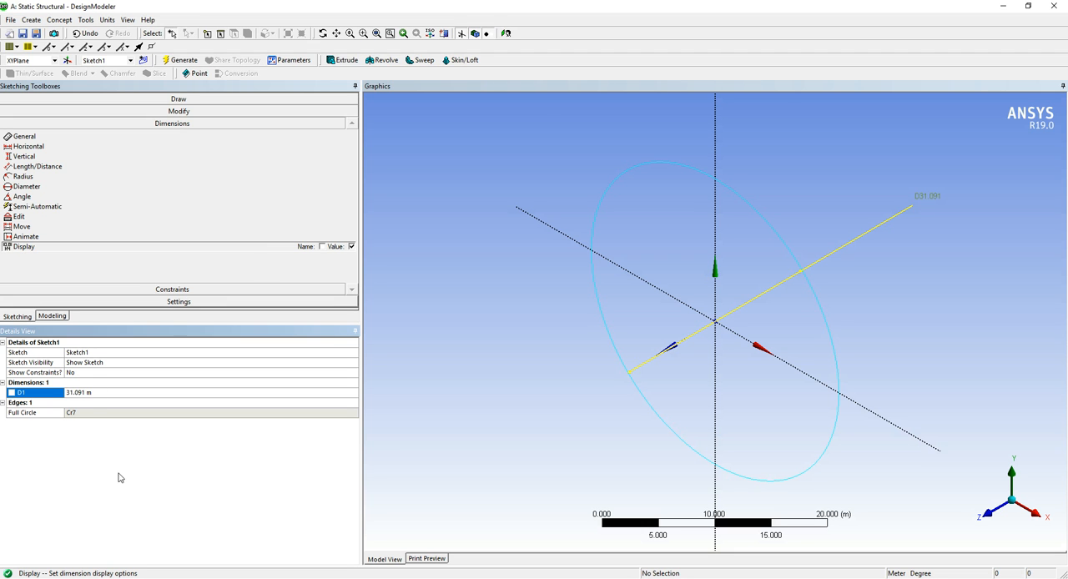
{"action": "left_click", "coordinate": [88, 392]}
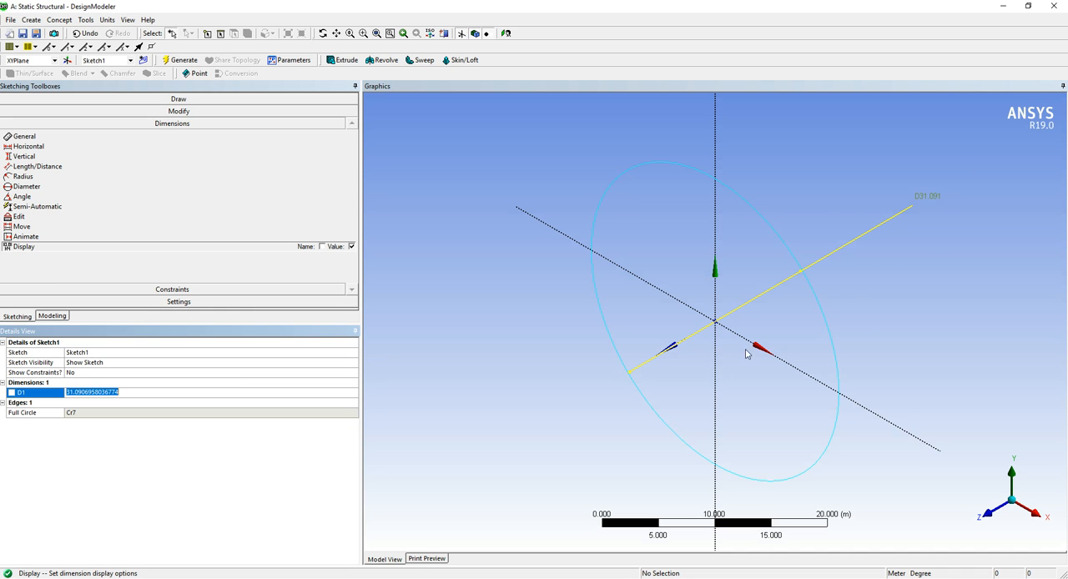
{"action": "left_click", "coordinate": [927, 198]}
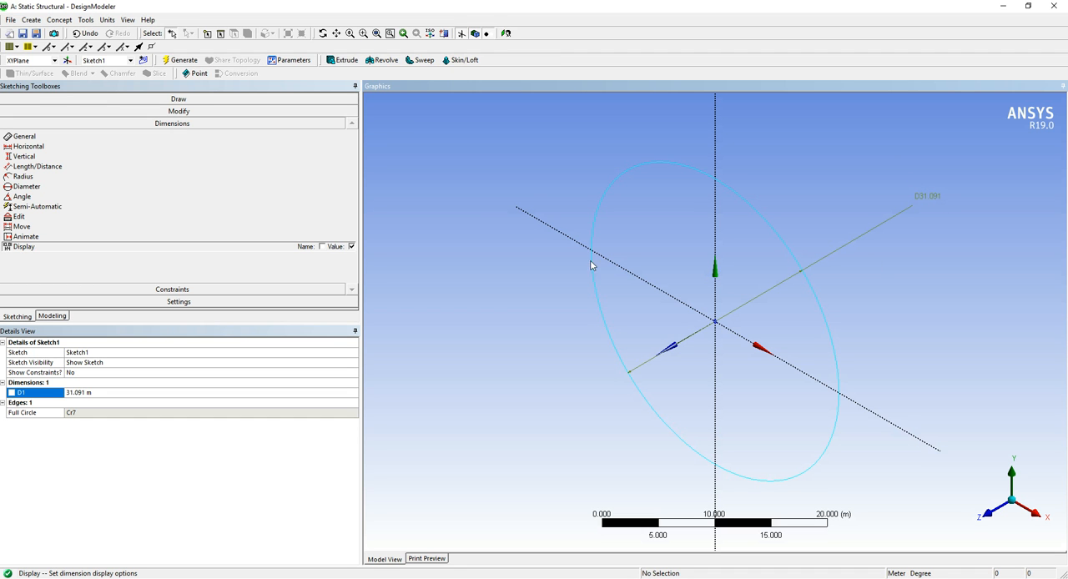
{"action": "left_click", "coordinate": [88, 391]}
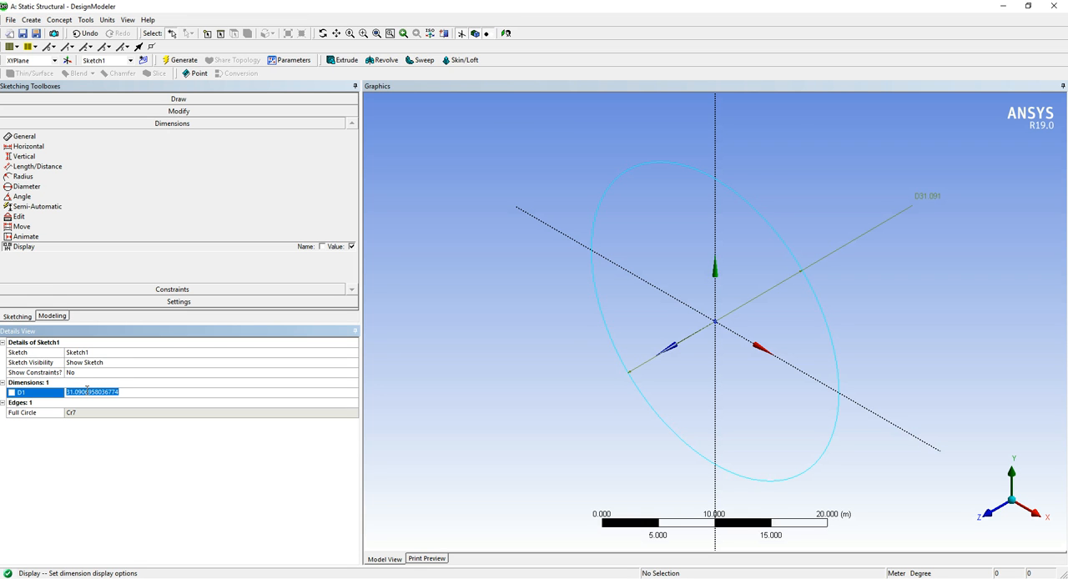
{"action": "type", "text": "60mm"}
{"action": "key", "text": "Return"}
{"action": "left_click", "coordinate": [209, 390]}
{"action": "type", "text": "60 mm"}
{"action": "key", "text": "Return"}
{"action": "left_click", "coordinate": [209, 391]}
{"action": "type", "text": "60/1000"}
{"action": "key", "text": "Return"}
{"action": "left_click", "coordinate": [209, 391]}
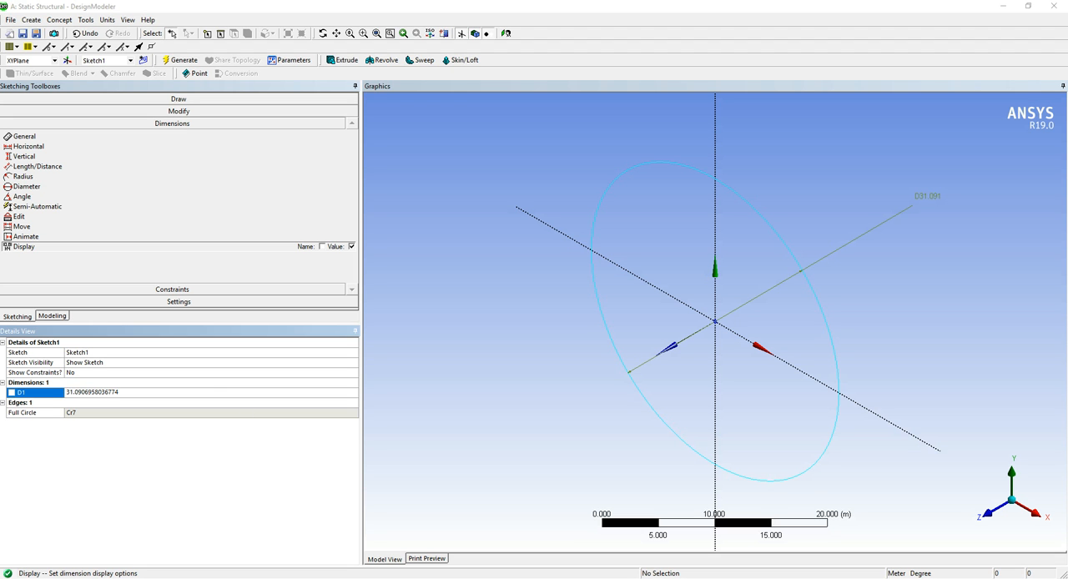
{"action": "left_click", "coordinate": [127, 386]}
{"action": "left_click", "coordinate": [128, 393]}
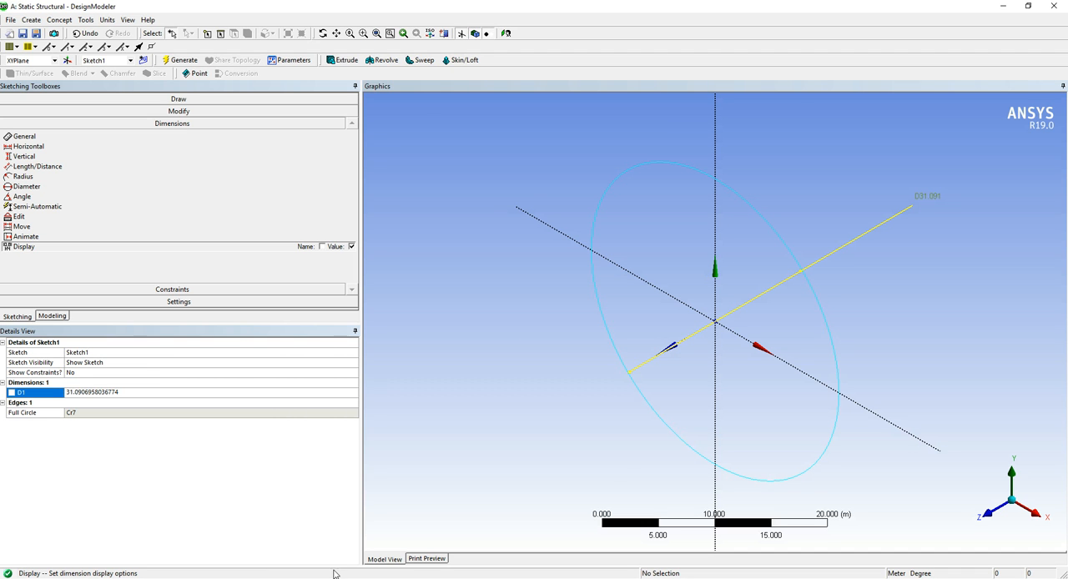
{"action": "left_click", "coordinate": [118, 492]}
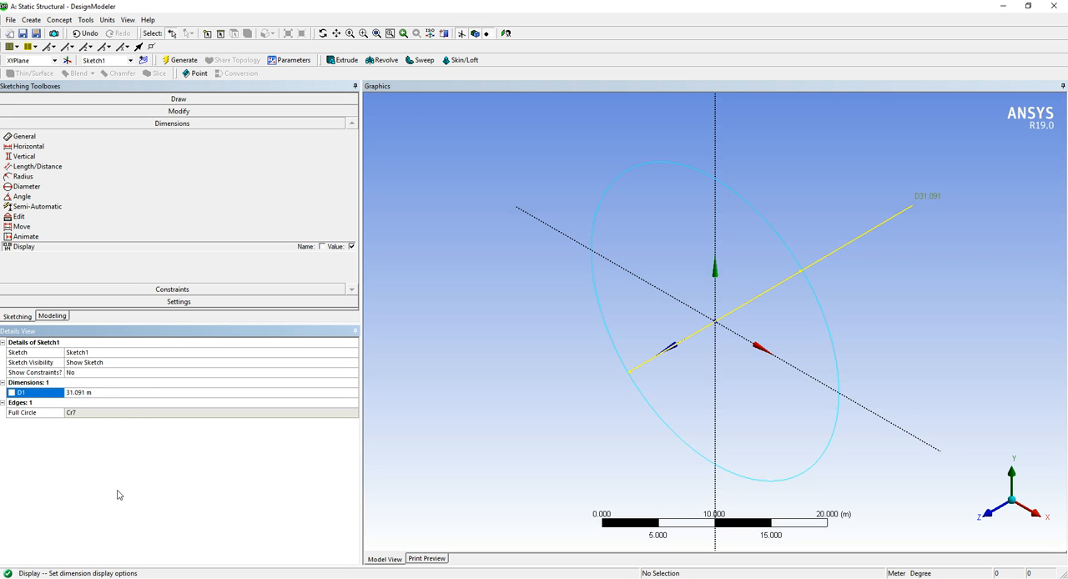
Set the circle's diameter dimension D1 to 0.06 m
{"action": "left_click", "coordinate": [135, 393]}
{"action": "type", "text": "0.06"}
{"action": "key", "text": "Return"}
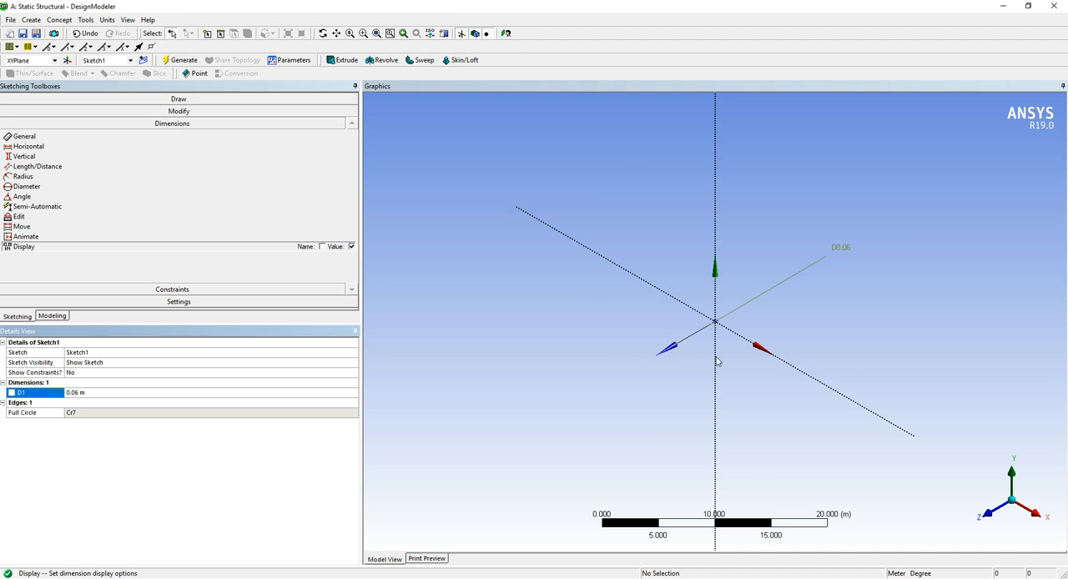
Fit the view and bring the resized circle at the origin into close view
{"action": "right_click", "coordinate": [746, 267]}
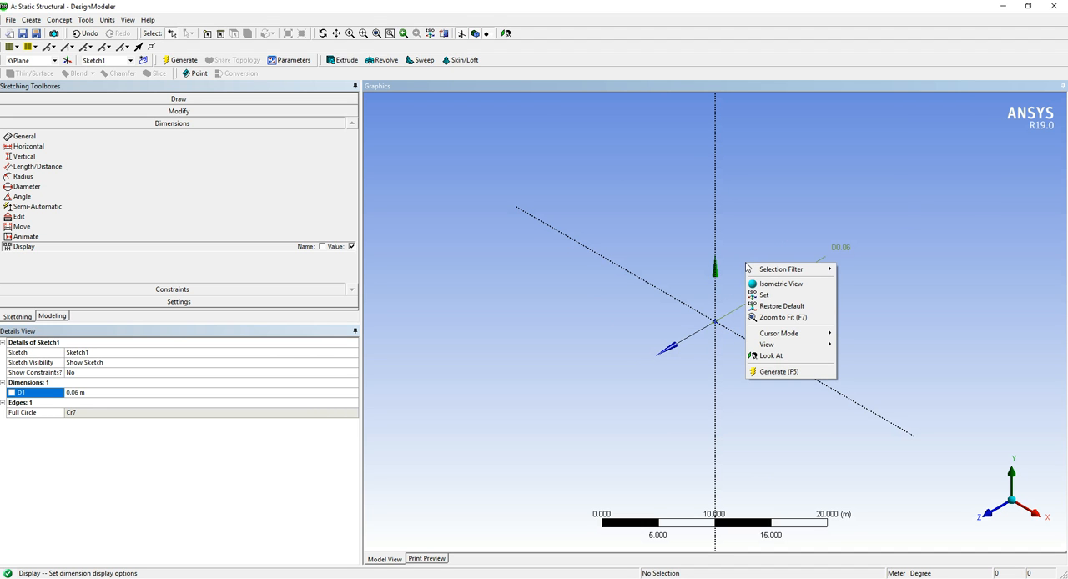
{"action": "left_click", "coordinate": [779, 318]}
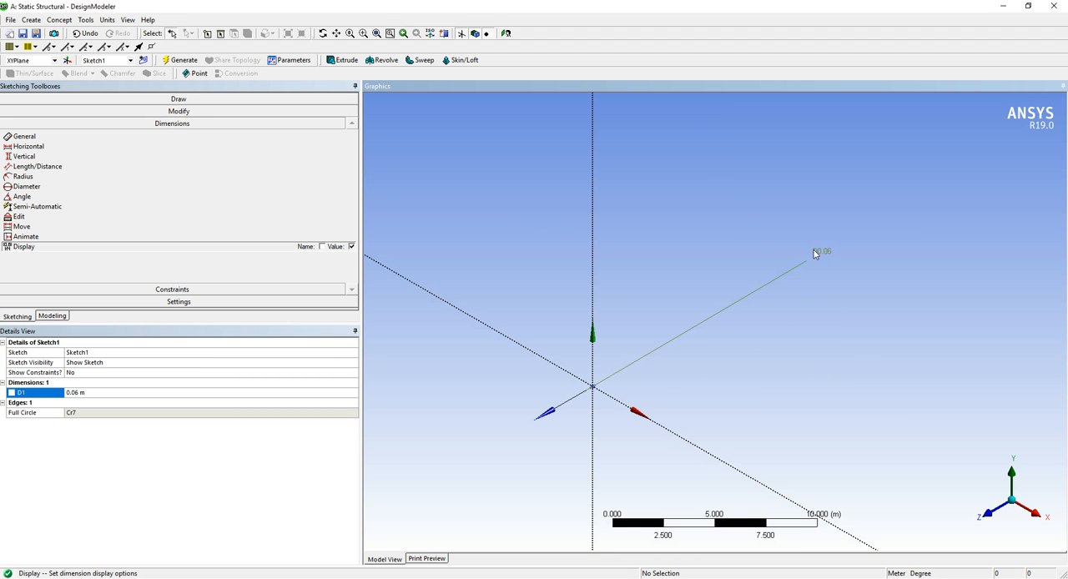
{"action": "scroll", "coordinate": [594, 392], "scroll_direction": "up", "scroll_amount": 3}
{"action": "scroll", "coordinate": [584, 398], "scroll_direction": "down", "scroll_amount": 4}
{"action": "left_click_drag", "start_coordinate": [585, 373], "coordinate": [611, 393]}
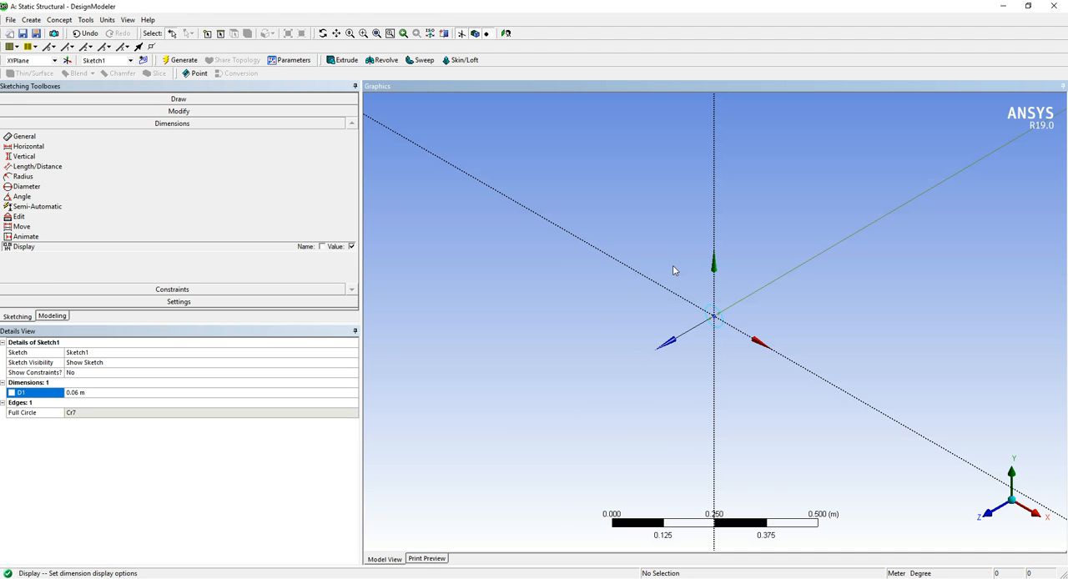
{"action": "left_click_drag", "start_coordinate": [686, 278], "coordinate": [757, 350]}
{"action": "scroll", "coordinate": [606, 287], "scroll_direction": "down", "scroll_amount": 3}
{"action": "scroll", "coordinate": [647, 399], "scroll_direction": "up", "scroll_amount": 2}
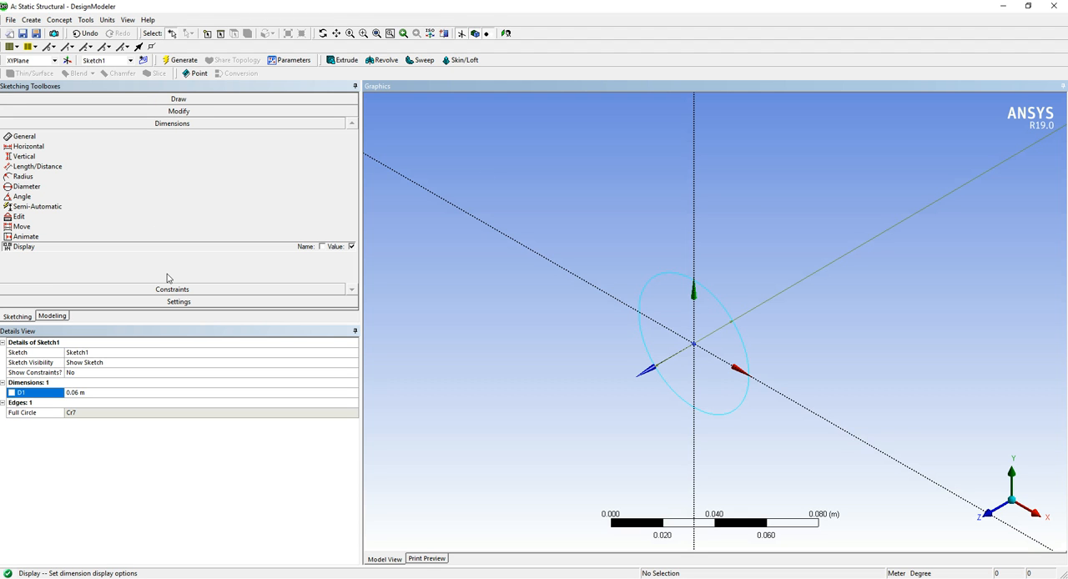
Start an Extrude feature and assign the circle sketch on the XY plane as its geometry
{"action": "left_click", "coordinate": [55, 318]}
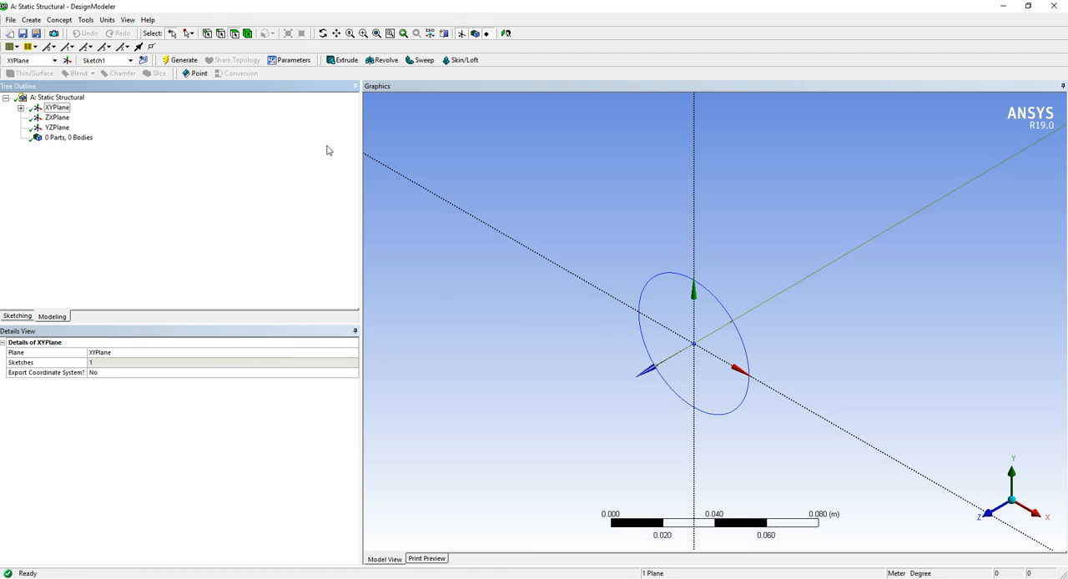
{"action": "left_click", "coordinate": [342, 60]}
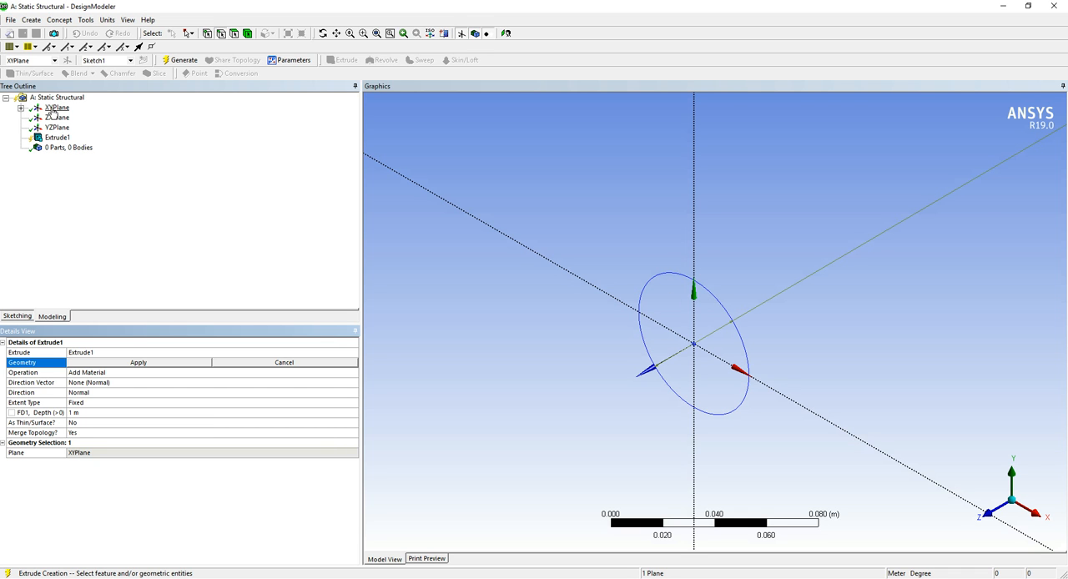
{"action": "left_click", "coordinate": [712, 299]}
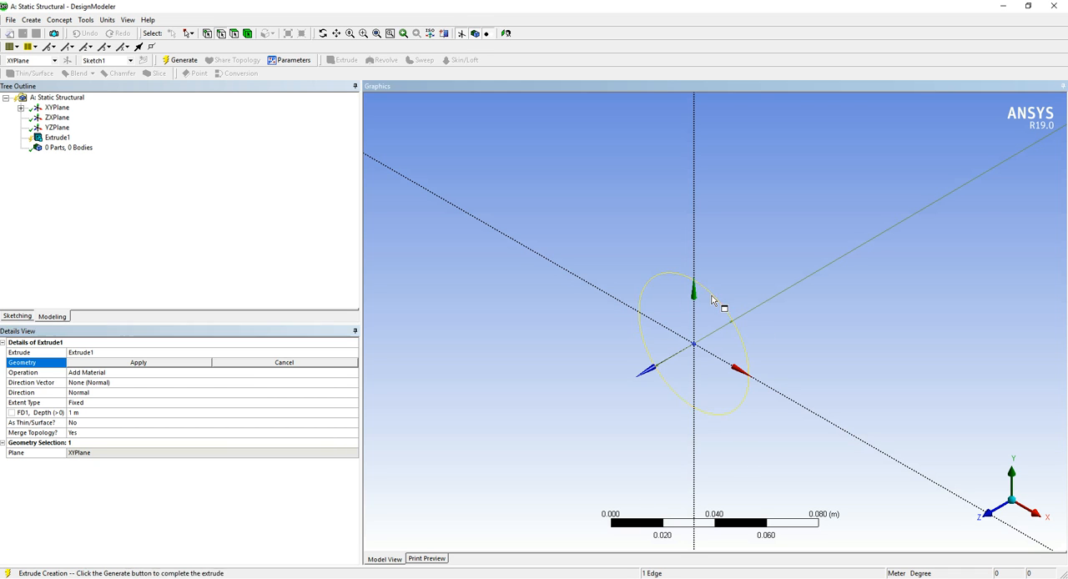
{"action": "left_click", "coordinate": [138, 363]}
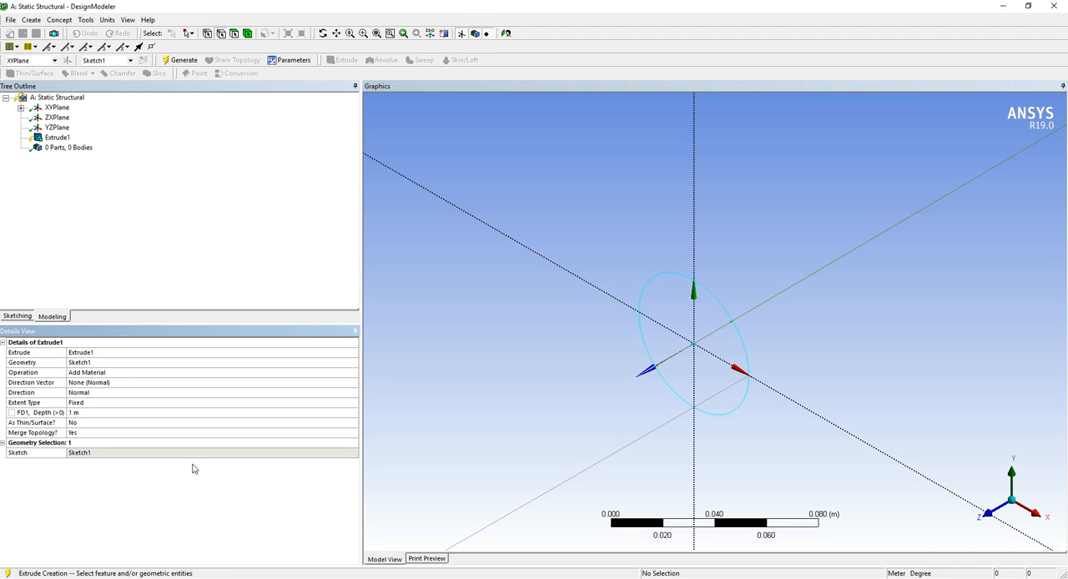
Review the extrusion's choices for operation, direction vector, direction and extent type, keeping Add Material, None (Normal), Normal and Fixed
{"action": "left_click", "coordinate": [84, 373]}
{"action": "left_click", "coordinate": [353, 373]}
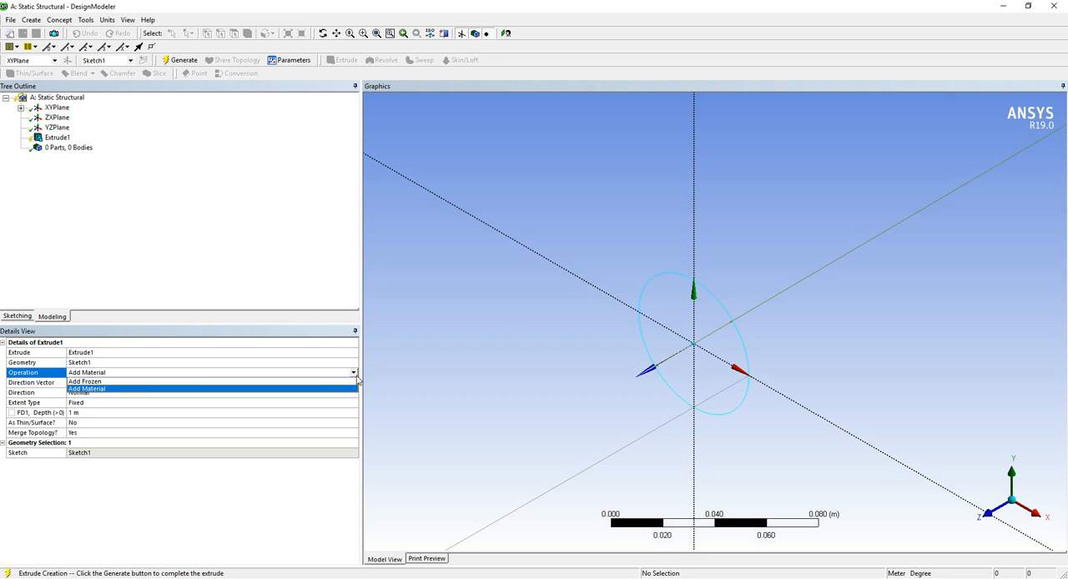
{"action": "left_click", "coordinate": [214, 542]}
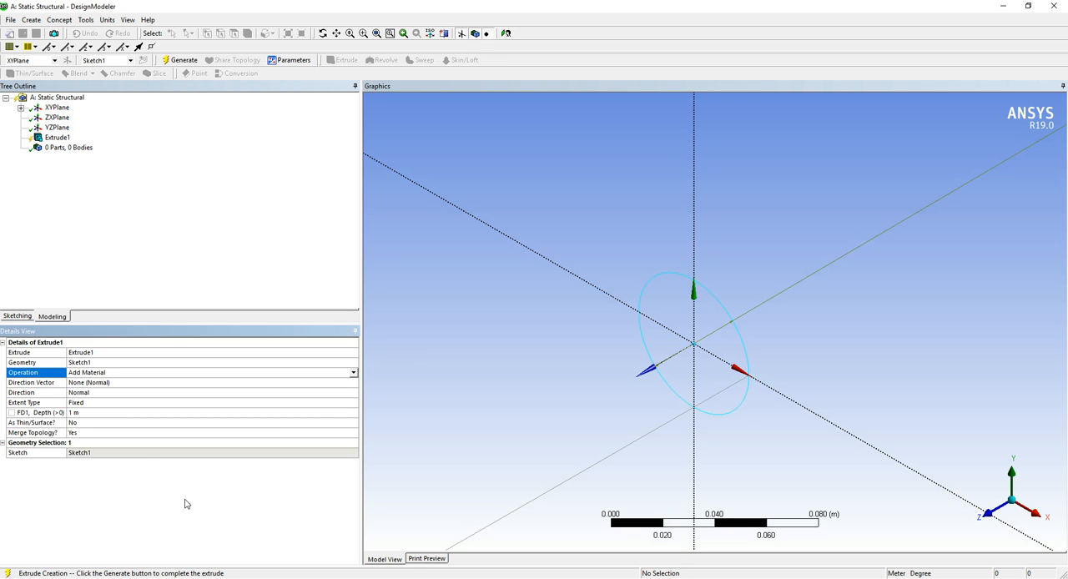
{"action": "left_click", "coordinate": [185, 384]}
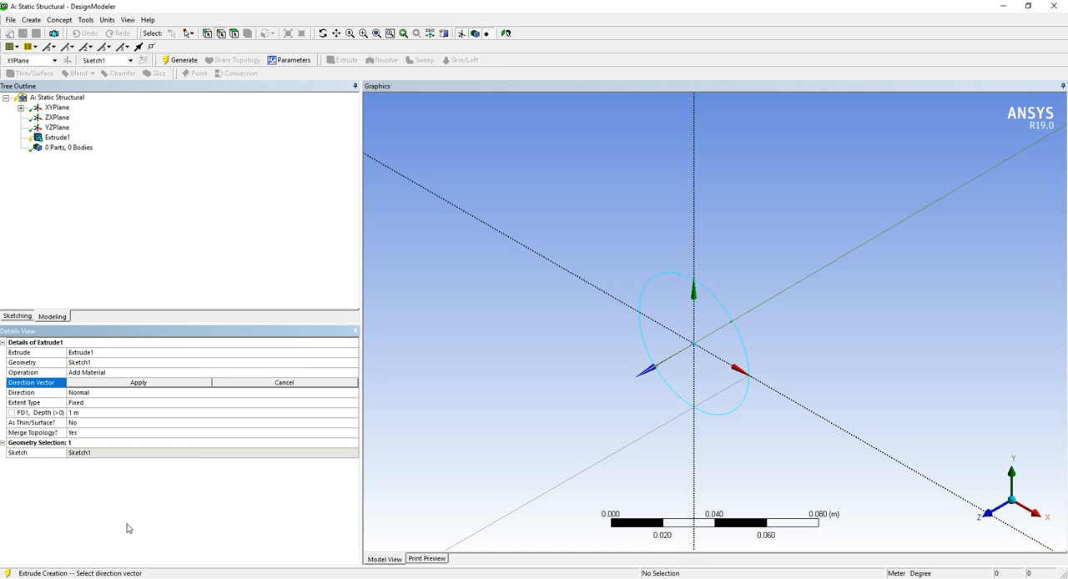
{"action": "left_click", "coordinate": [109, 393]}
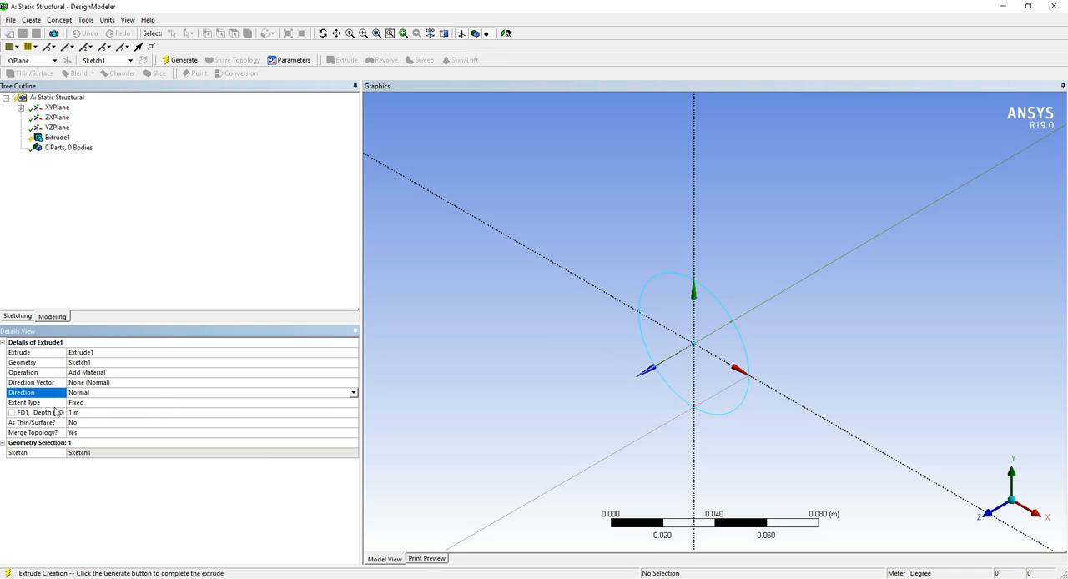
{"action": "left_click", "coordinate": [353, 393]}
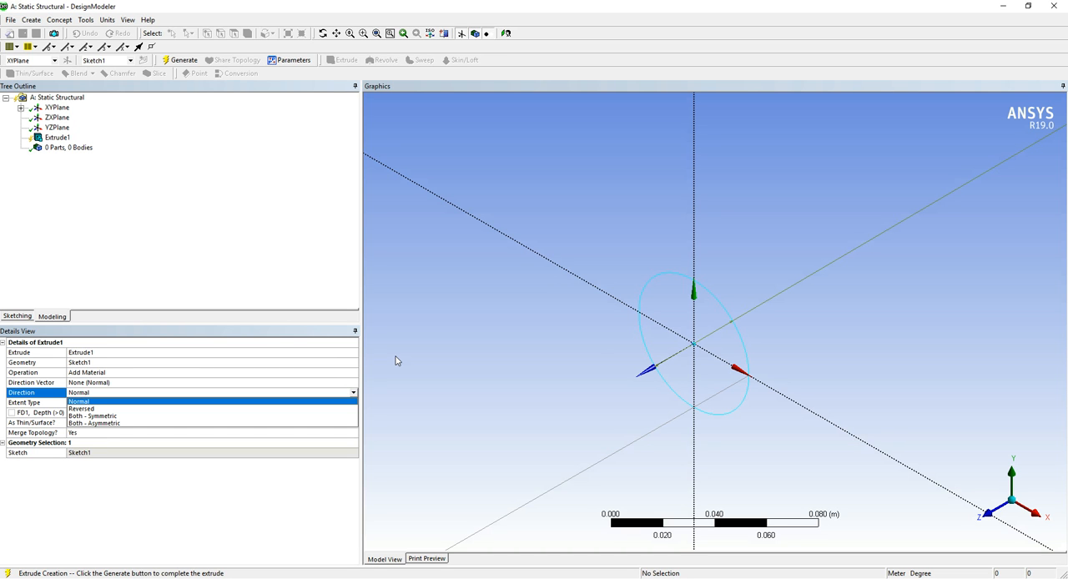
{"action": "left_click", "coordinate": [154, 491]}
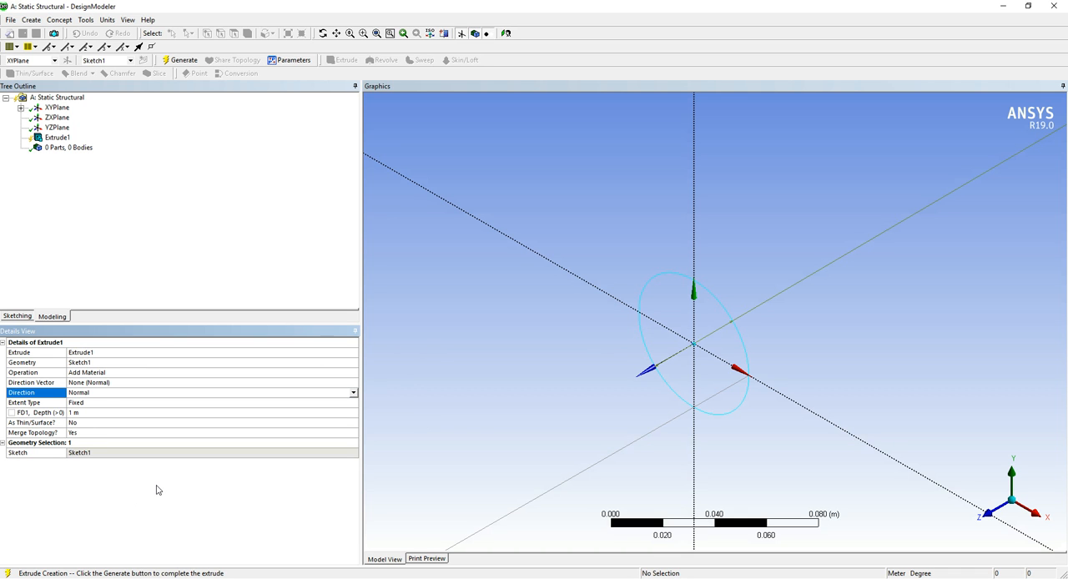
{"action": "left_click", "coordinate": [105, 405]}
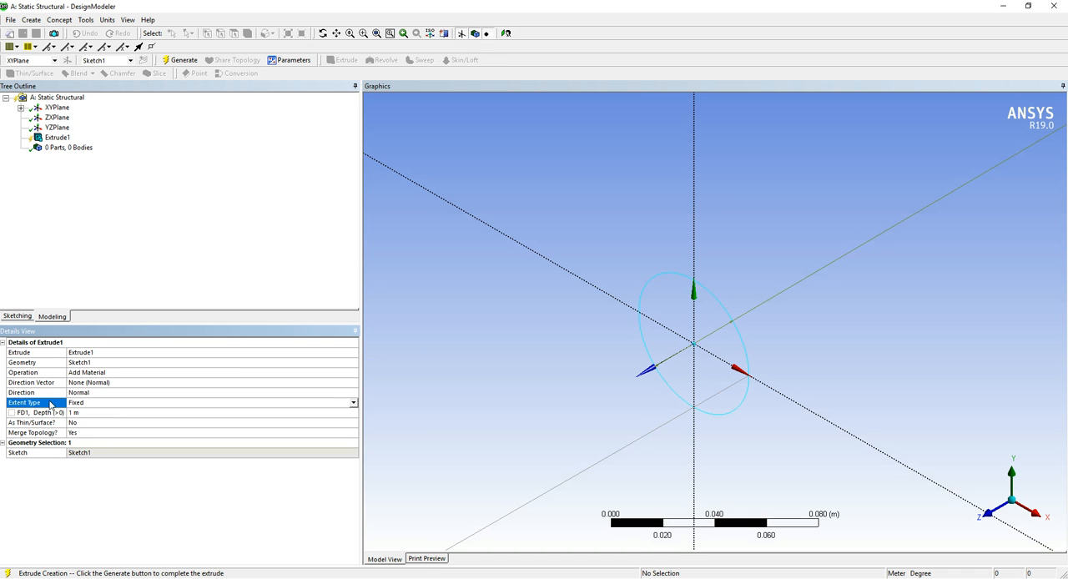
{"action": "left_click", "coordinate": [352, 404]}
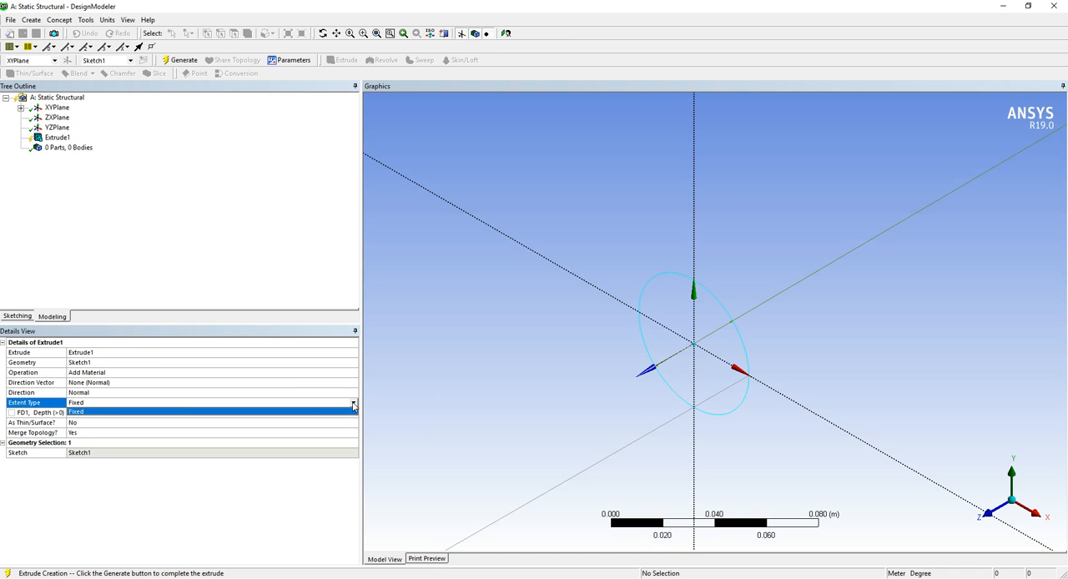
{"action": "left_click", "coordinate": [183, 522]}
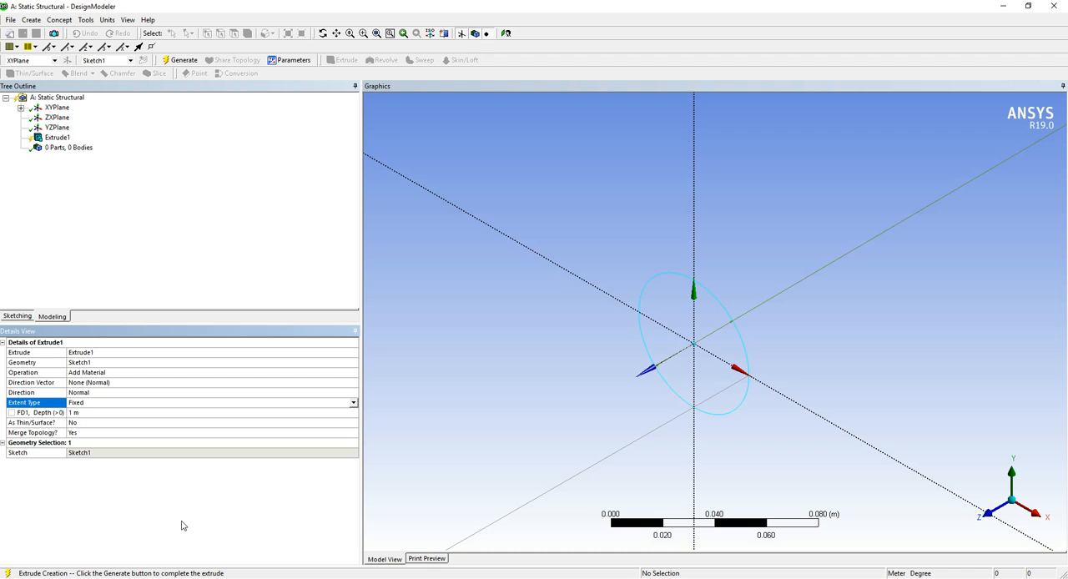
Set the extrusion depth to 0.55 m and keep As Thin/Surface at No
{"action": "left_click", "coordinate": [91, 411]}
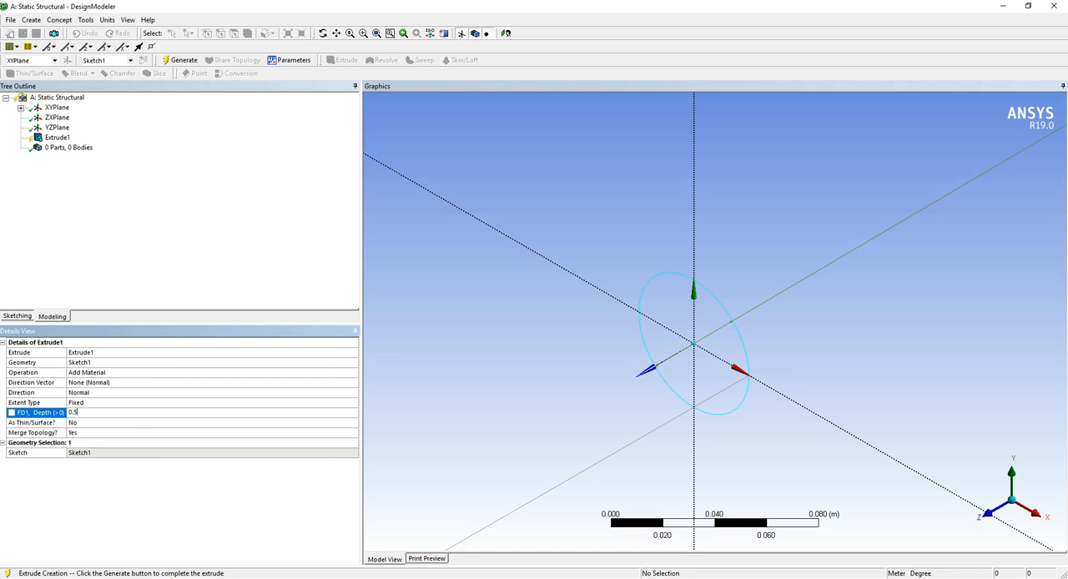
{"action": "key", "text": "Return"}
{"action": "left_click", "coordinate": [249, 423]}
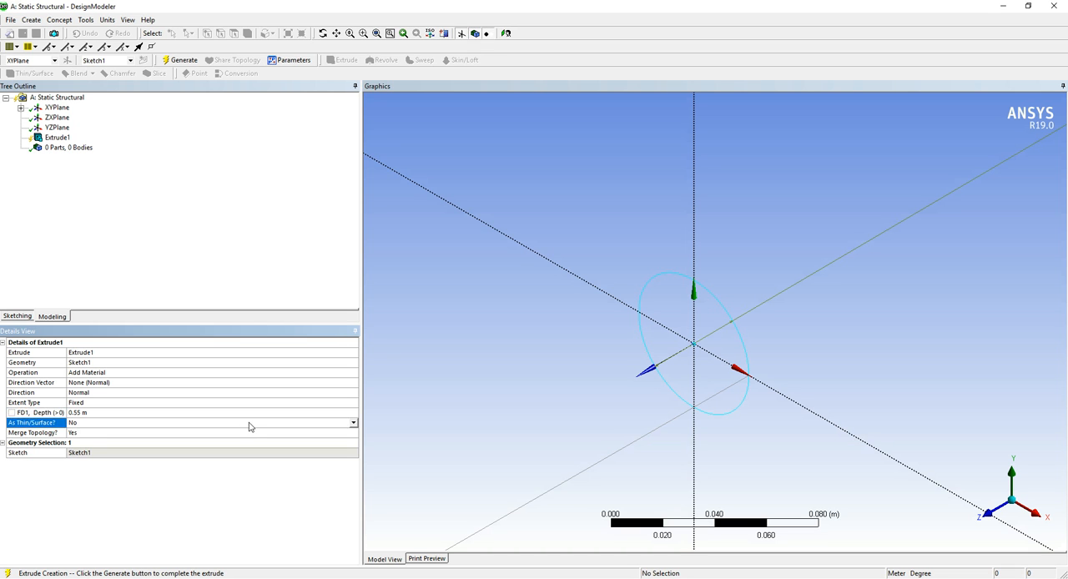
{"action": "left_click", "coordinate": [354, 422]}
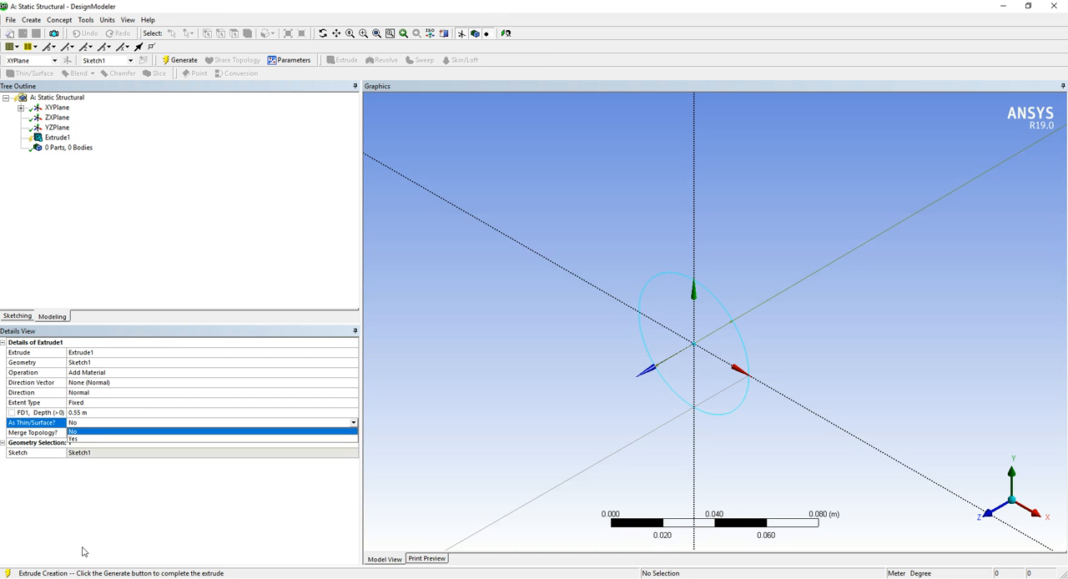
{"action": "left_click", "coordinate": [108, 525]}
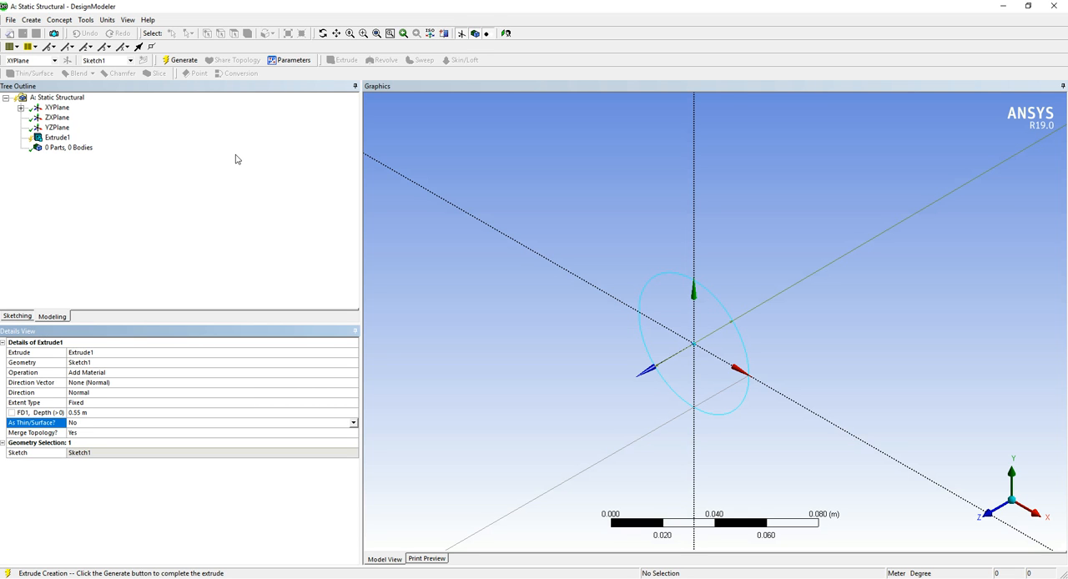
Generate the extrusion from the circle sketch and bring the whole solid cylinder into view
{"action": "right_click", "coordinate": [649, 141]}
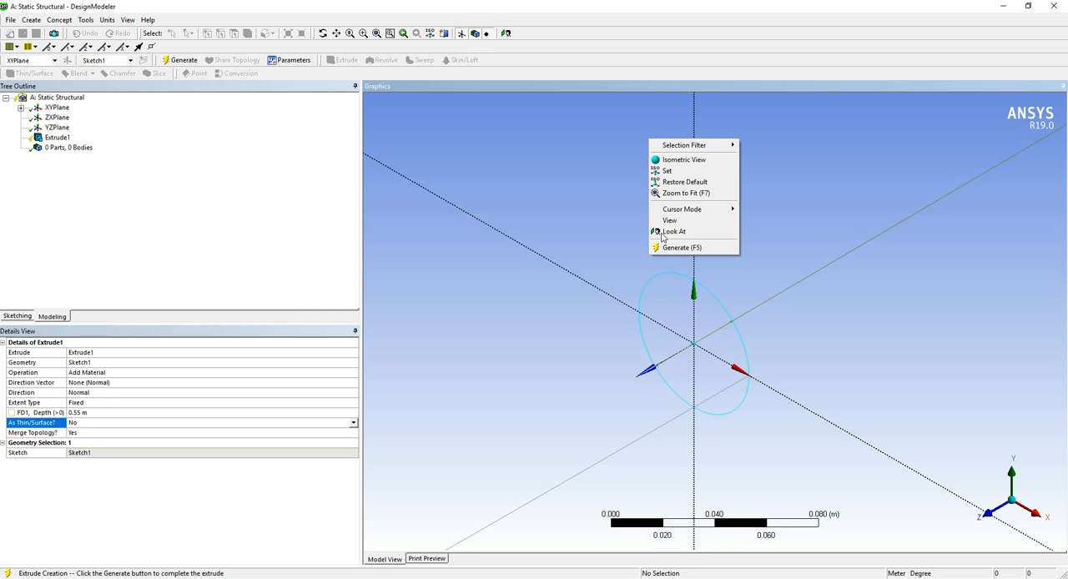
{"action": "left_click", "coordinate": [682, 194]}
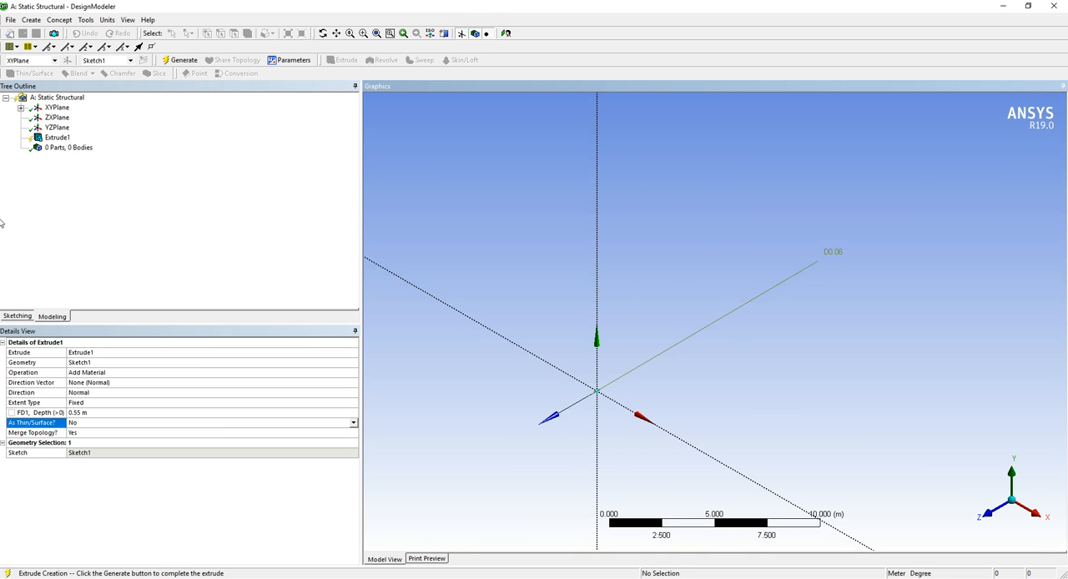
{"action": "right_click_drag", "start_coordinate": [543, 364], "coordinate": [602, 431]}
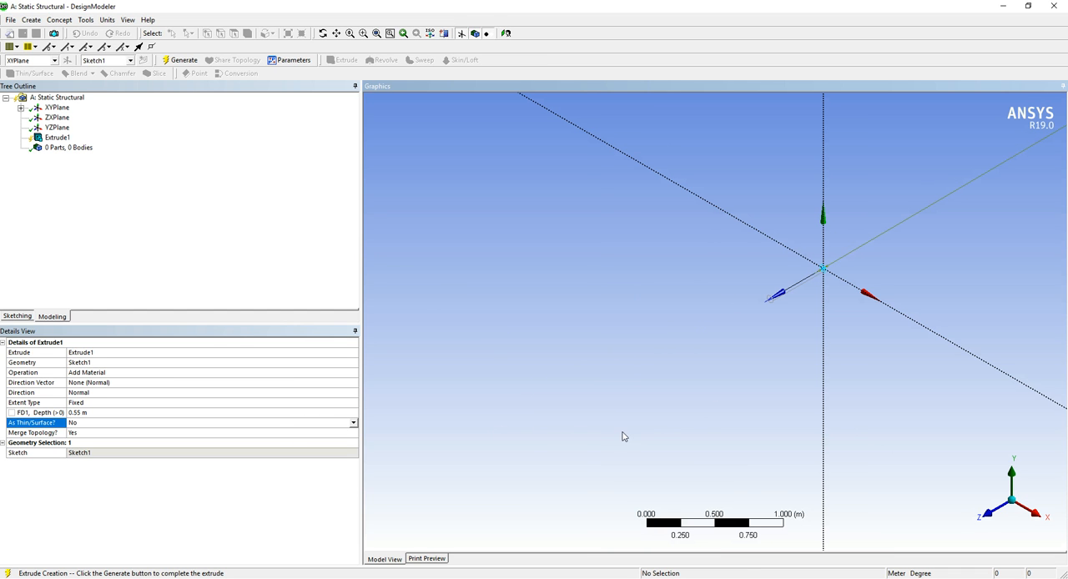
{"action": "right_click_drag", "start_coordinate": [762, 250], "coordinate": [829, 311]}
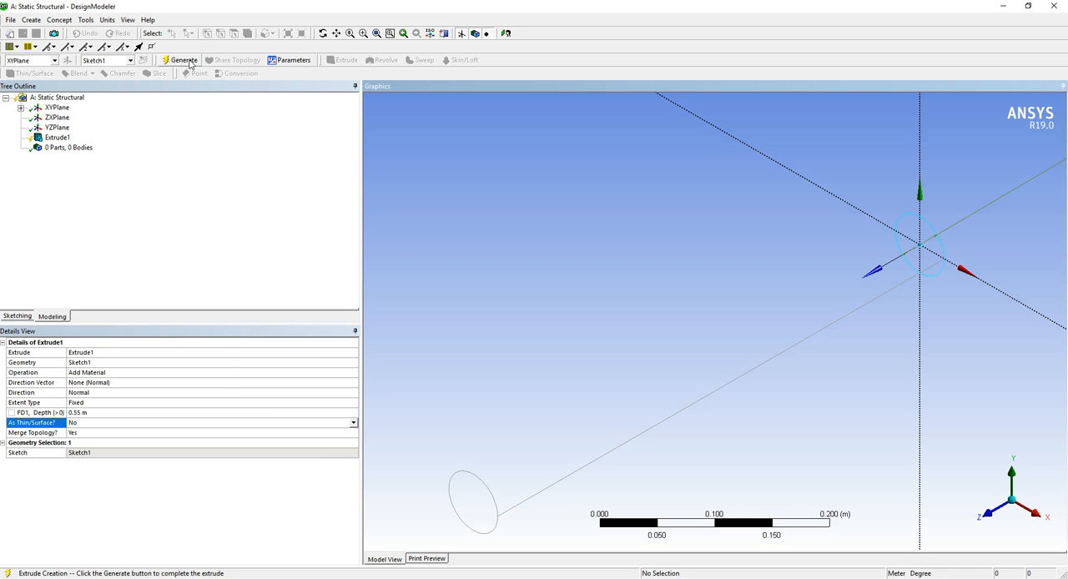
{"action": "left_click", "coordinate": [187, 62]}
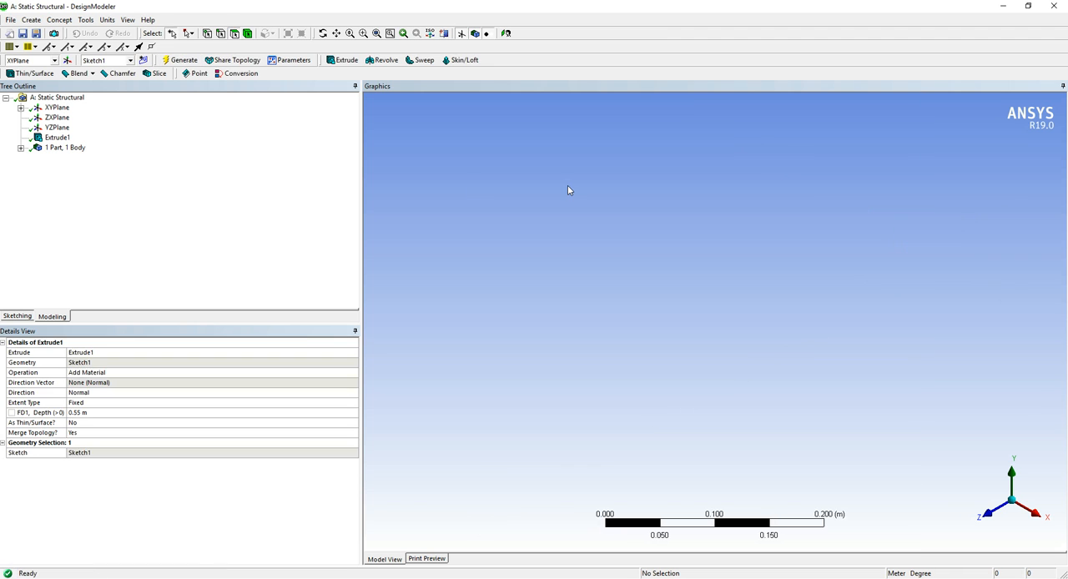
{"action": "right_click", "coordinate": [635, 157]}
{"action": "left_click", "coordinate": [687, 242]}
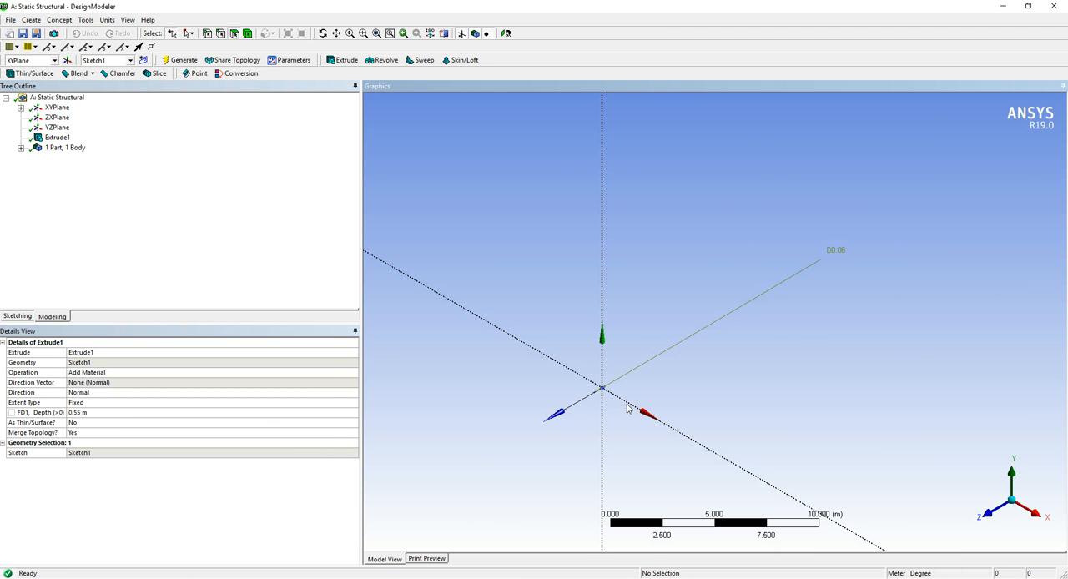
{"action": "right_click_drag", "start_coordinate": [562, 366], "coordinate": [639, 409]}
{"action": "right_click_drag", "start_coordinate": [669, 326], "coordinate": [797, 436]}
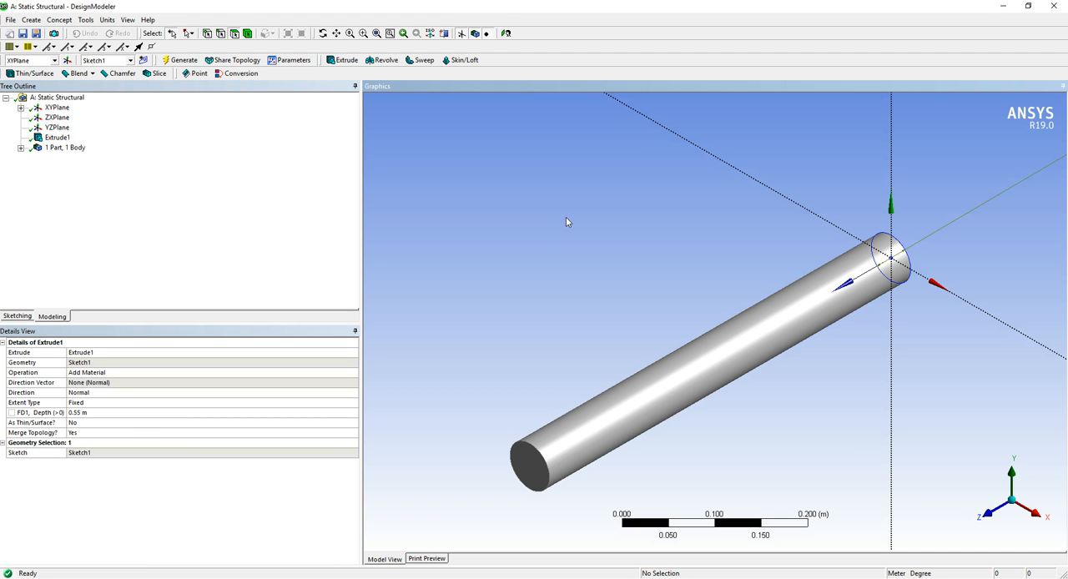
Expand the plane, extrusion and part branches of the model tree and inspect the solid body's details
{"action": "left_click", "coordinate": [21, 148]}
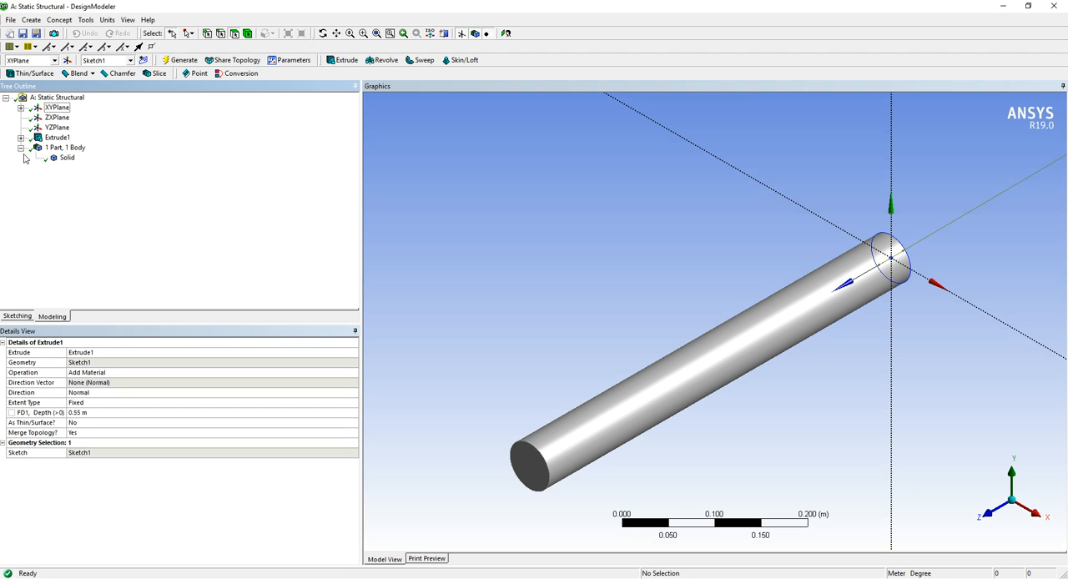
{"action": "left_click", "coordinate": [21, 138]}
{"action": "left_click", "coordinate": [21, 107]}
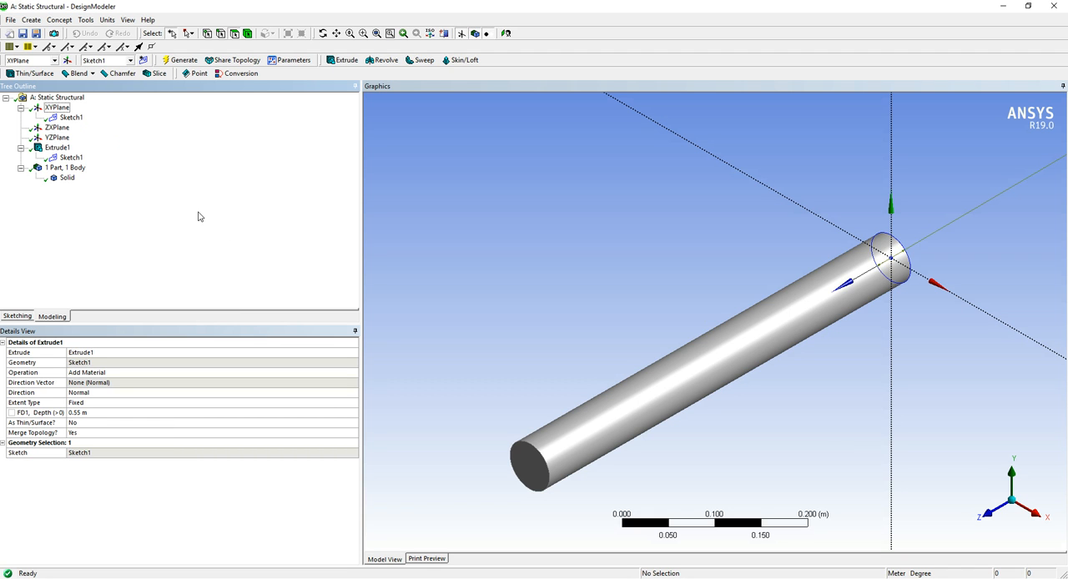
{"action": "left_click", "coordinate": [67, 178]}
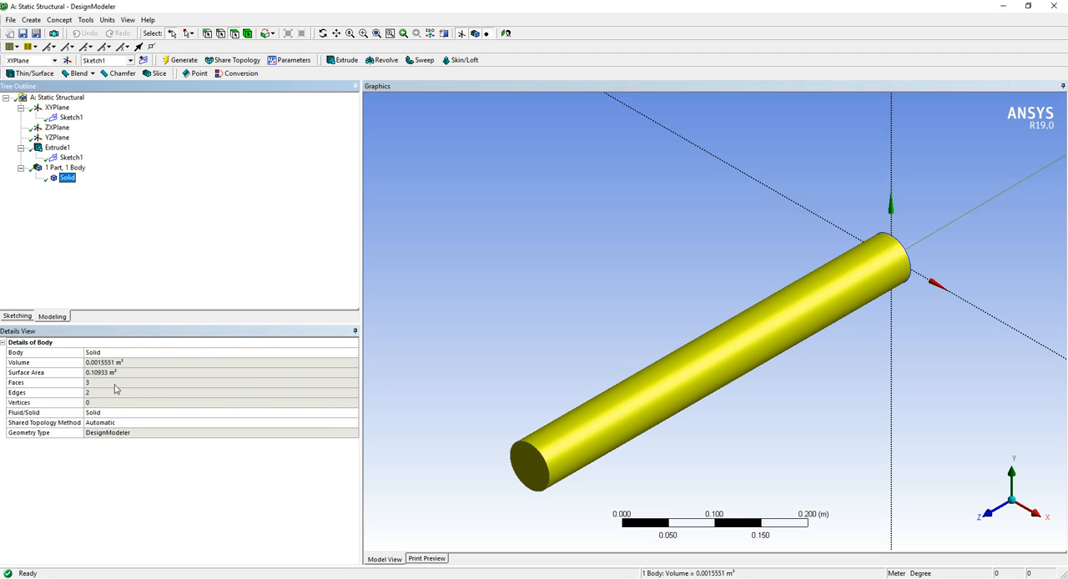
{"action": "left_click", "coordinate": [68, 179]}
Check which commands and analysis tools are available for the solid body and its part
{"action": "right_click", "coordinate": [69, 182]}
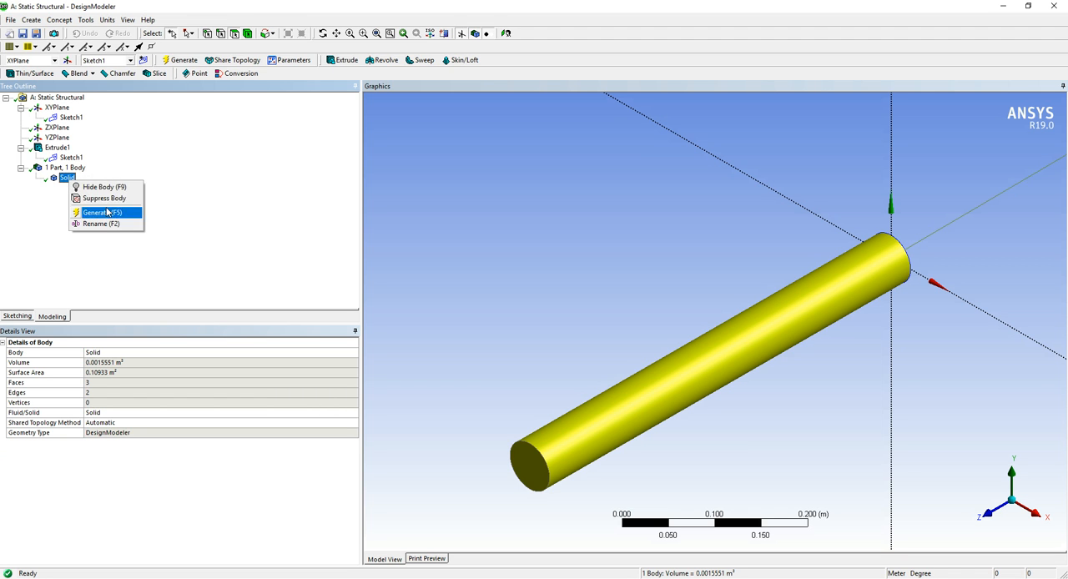
{"action": "left_click", "coordinate": [60, 167]}
{"action": "right_click", "coordinate": [65, 171]}
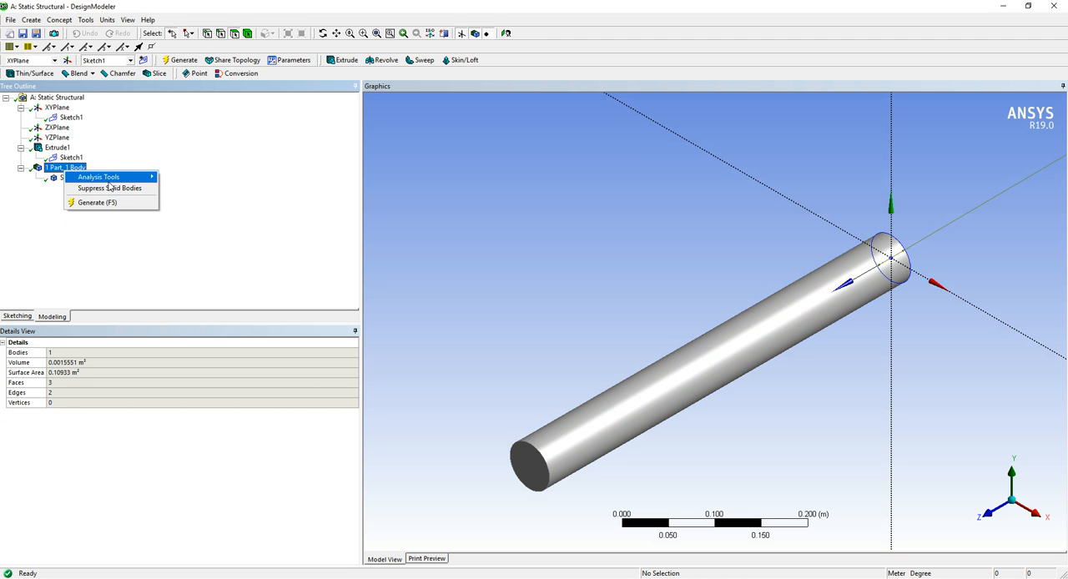
{"action": "mouse_move", "coordinate": [108, 183]}
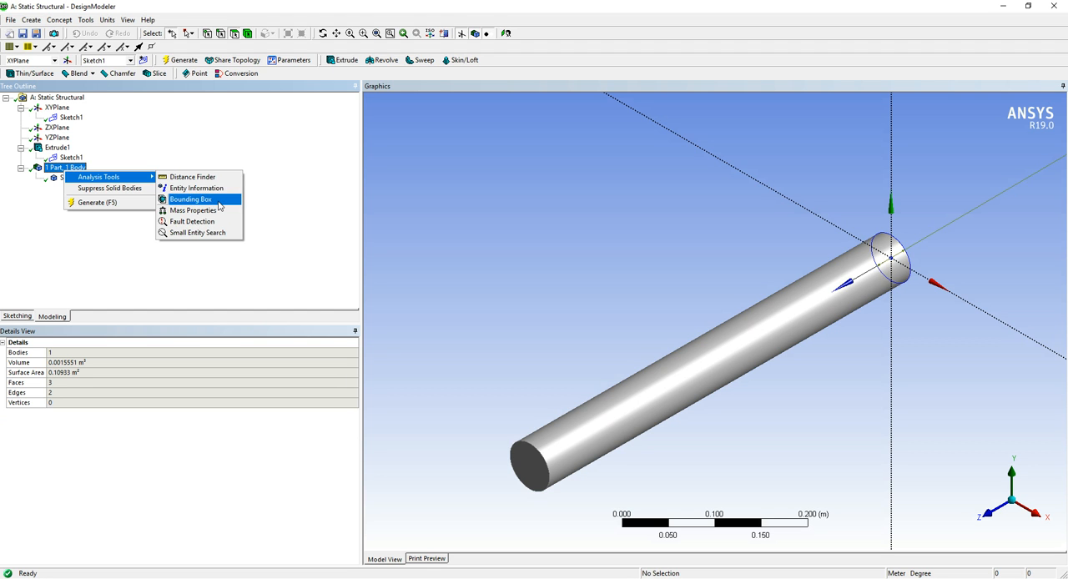
{"action": "left_click", "coordinate": [310, 242]}
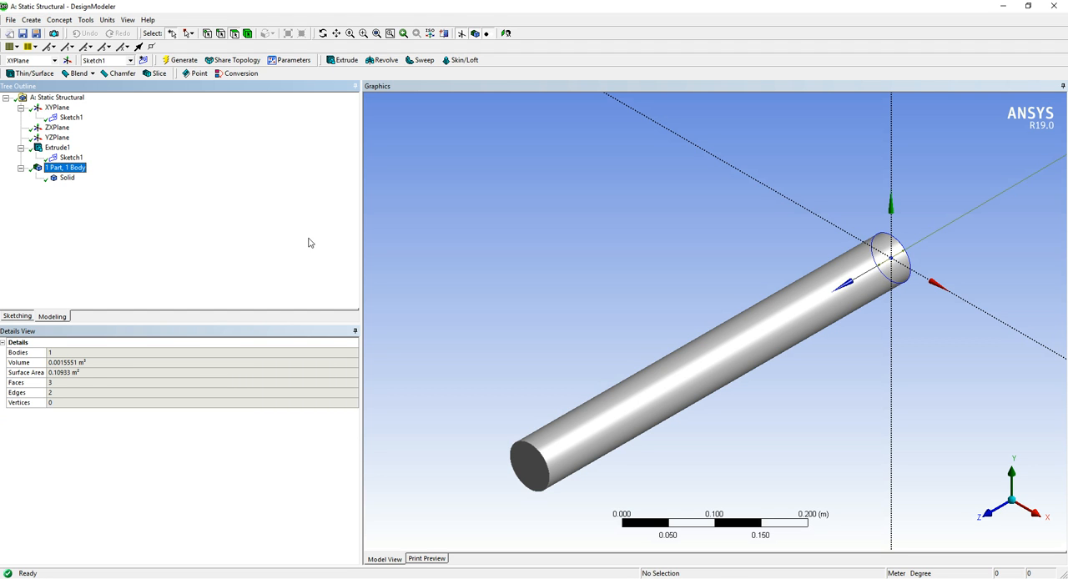
{"action": "left_click", "coordinate": [66, 179]}
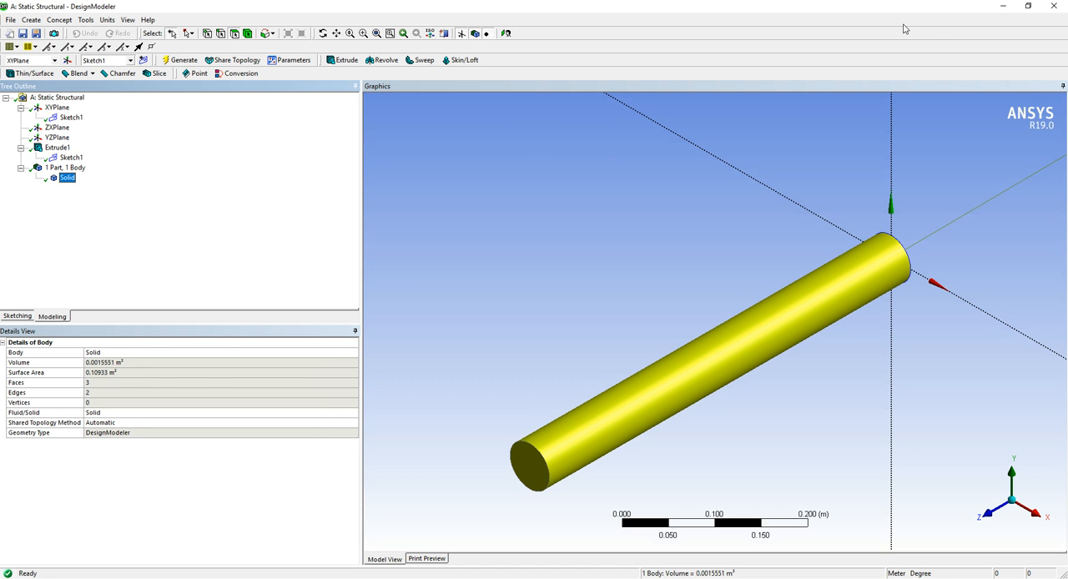
Deselect the body, close DesignModeler and return to the Workbench project schematic
{"action": "left_click", "coordinate": [703, 198]}
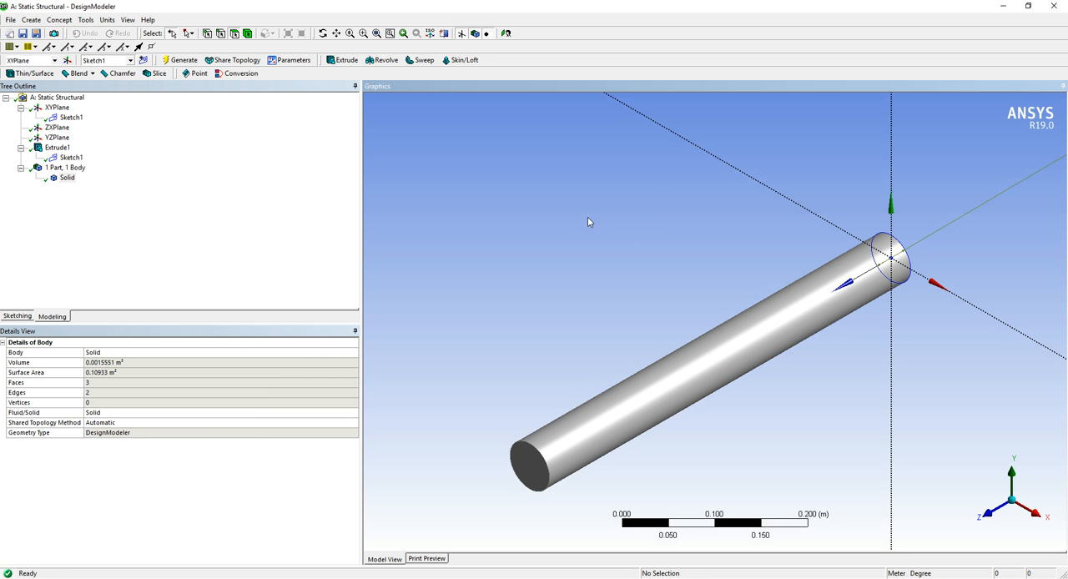
{"action": "left_click", "coordinate": [1061, 6]}
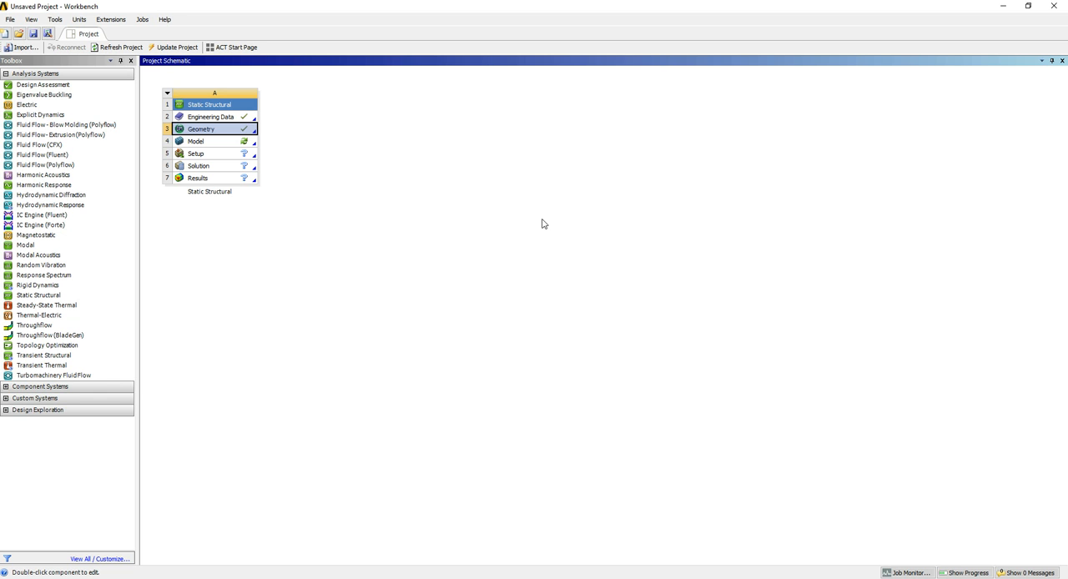
{"action": "left_click", "coordinate": [413, 198]}
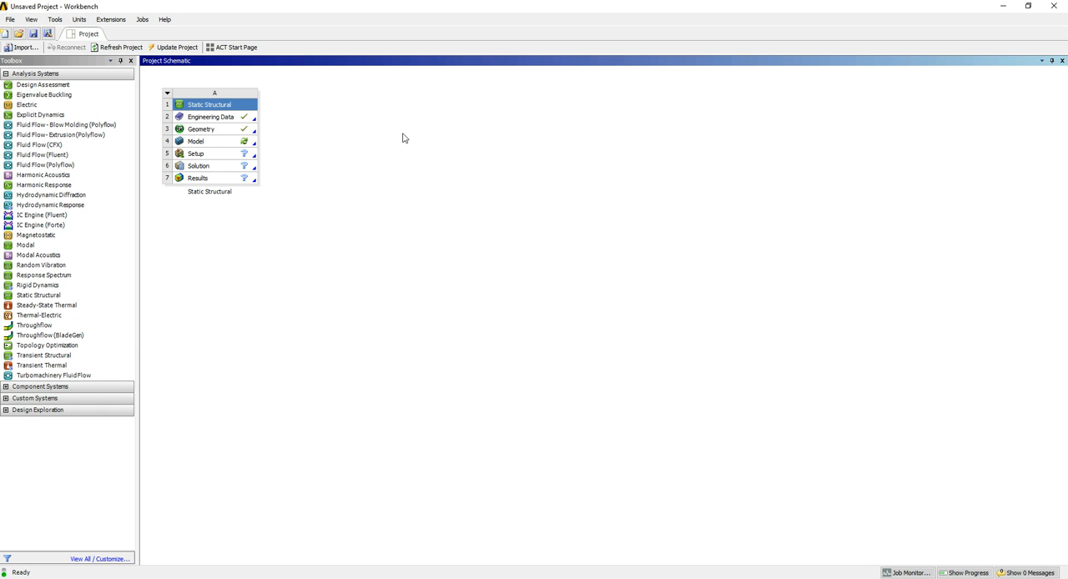
Open the Static Structural system's Setup in Mechanical and dismiss the e-mail notification
{"action": "right_click", "coordinate": [208, 142]}
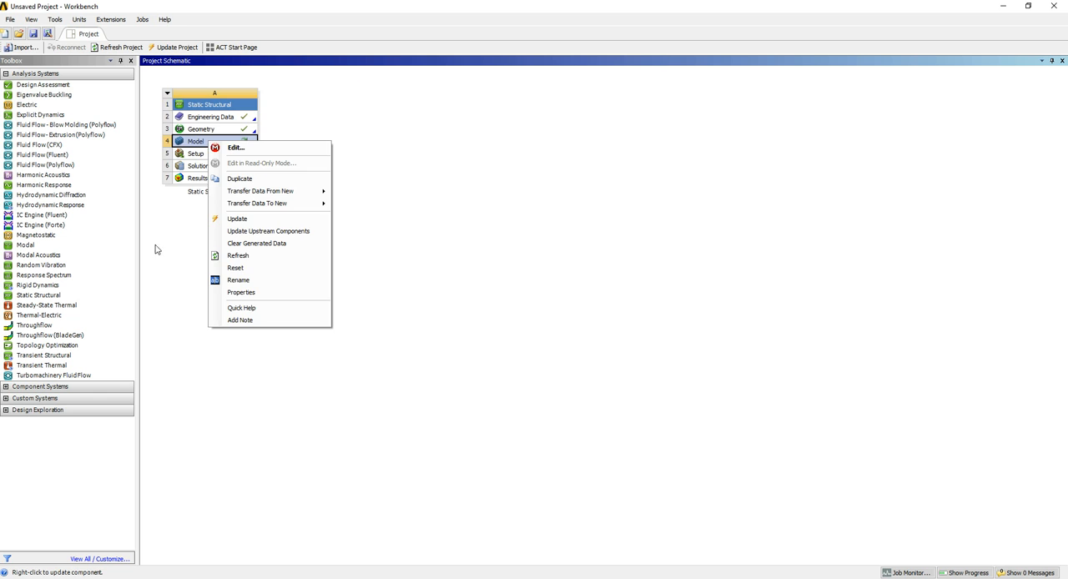
{"action": "left_click", "coordinate": [186, 218]}
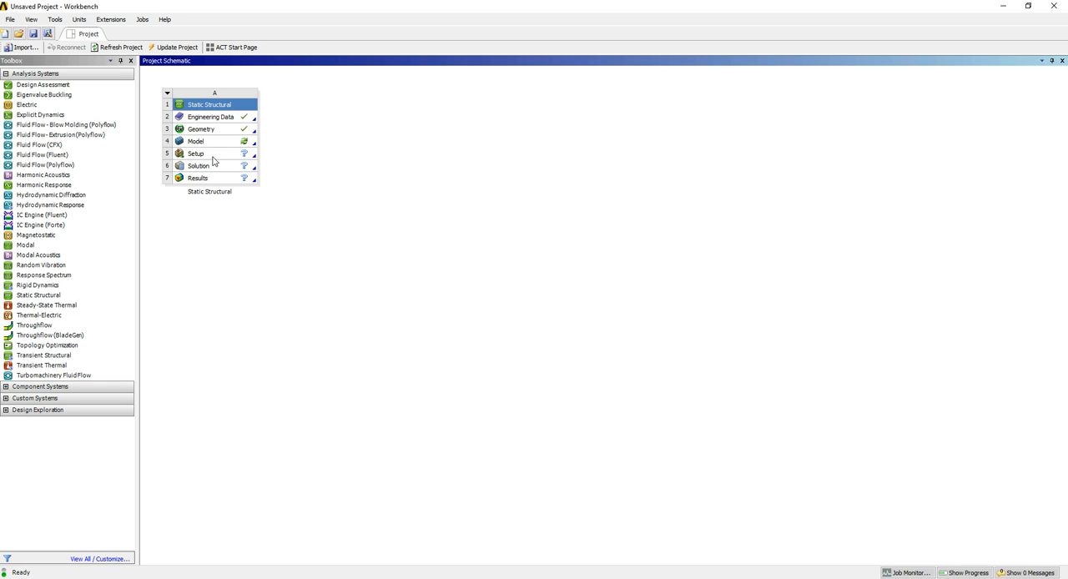
{"action": "right_click", "coordinate": [214, 154]}
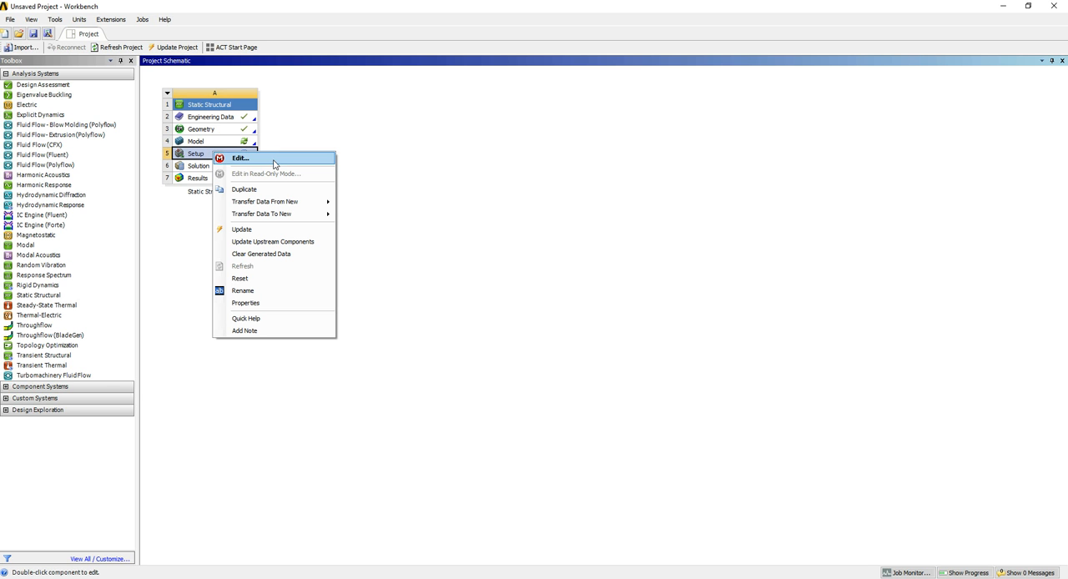
{"action": "left_click", "coordinate": [242, 158]}
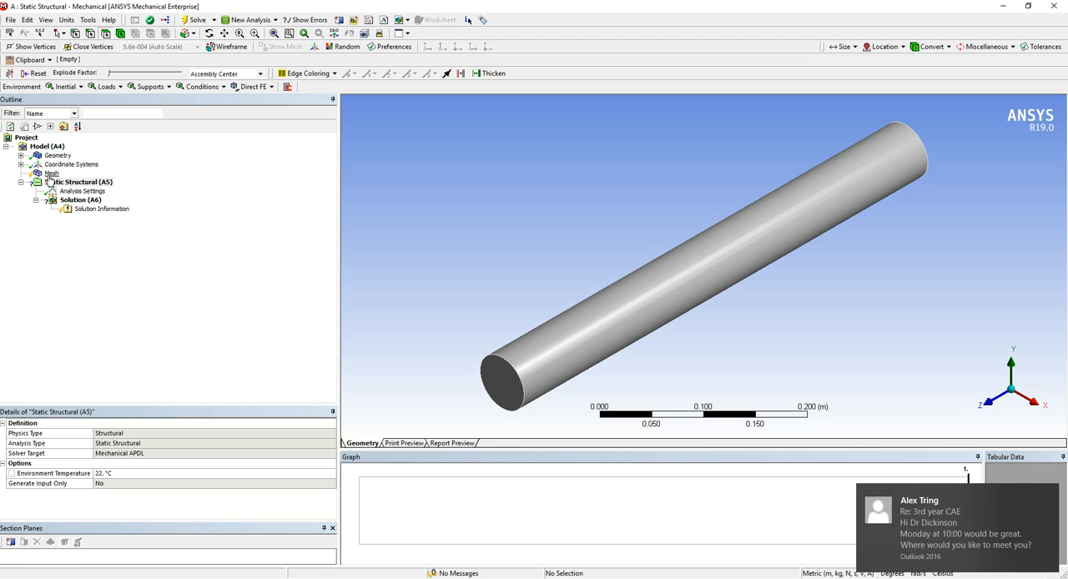
{"action": "left_click", "coordinate": [1048, 497]}
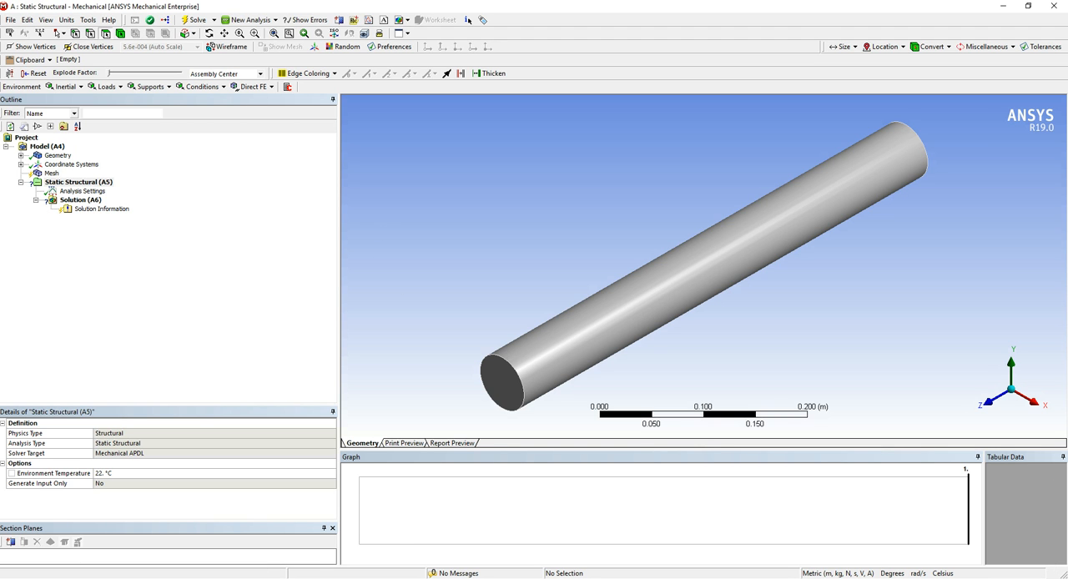
{"action": "mouse_move", "coordinate": [341, 577]}
{"action": "left_click", "coordinate": [379, 505]}
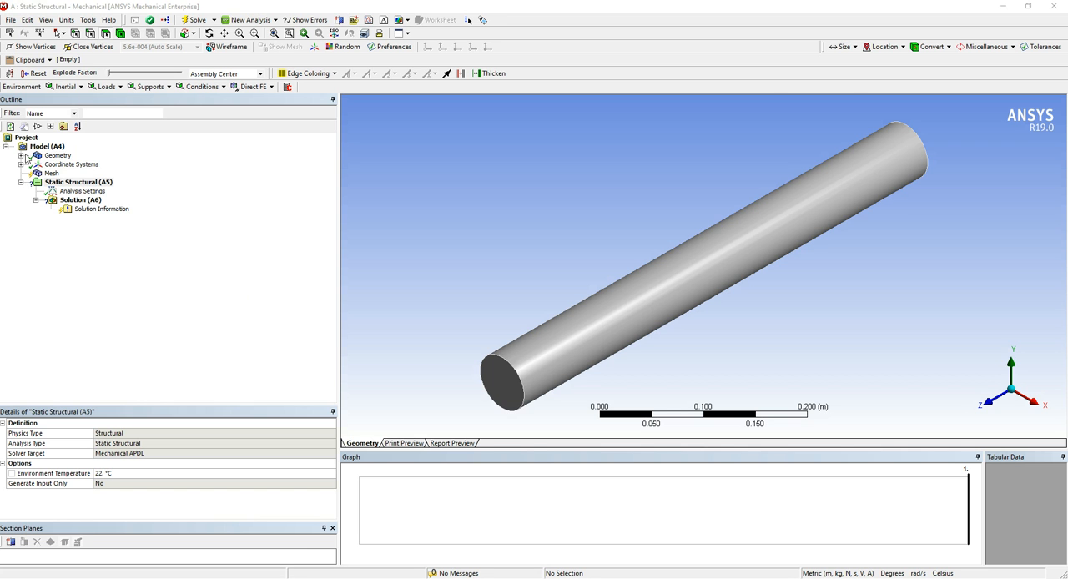
Expand the model's Geometry branch, select the solid body and enlarge the area showing its details
{"action": "left_click", "coordinate": [6, 147]}
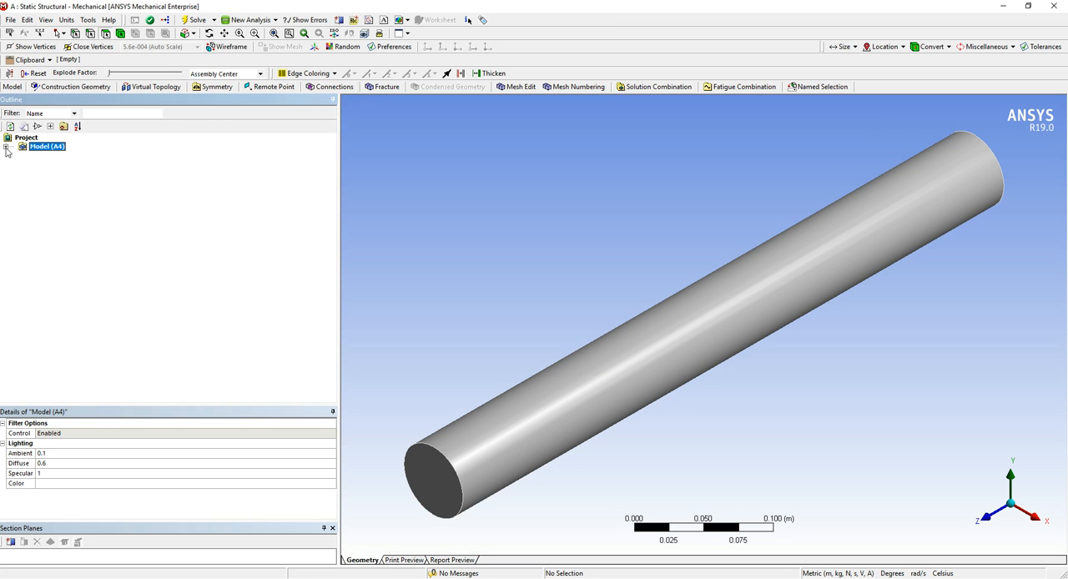
{"action": "left_click", "coordinate": [6, 148]}
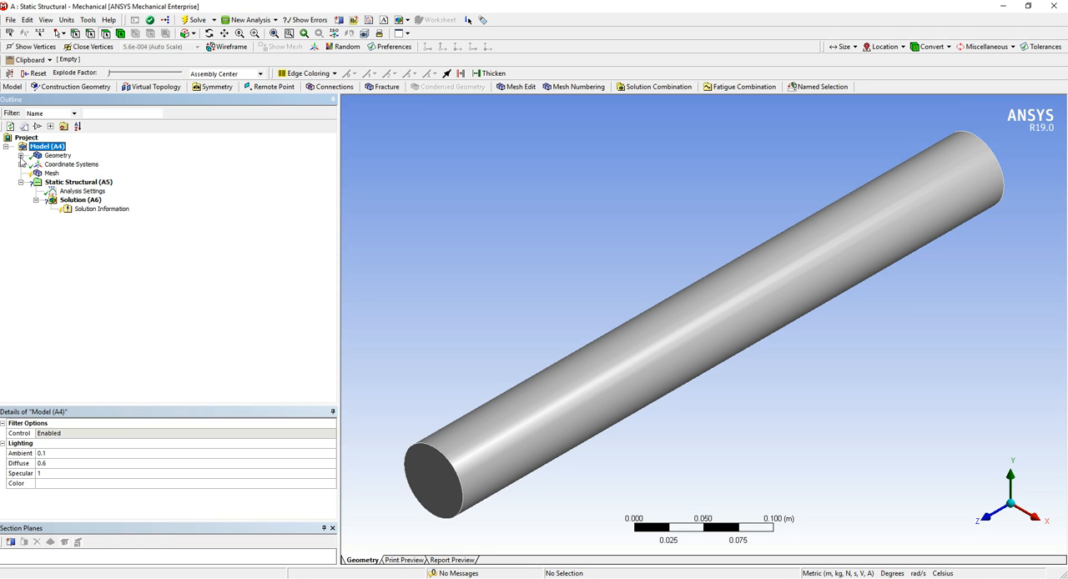
{"action": "left_click", "coordinate": [21, 155]}
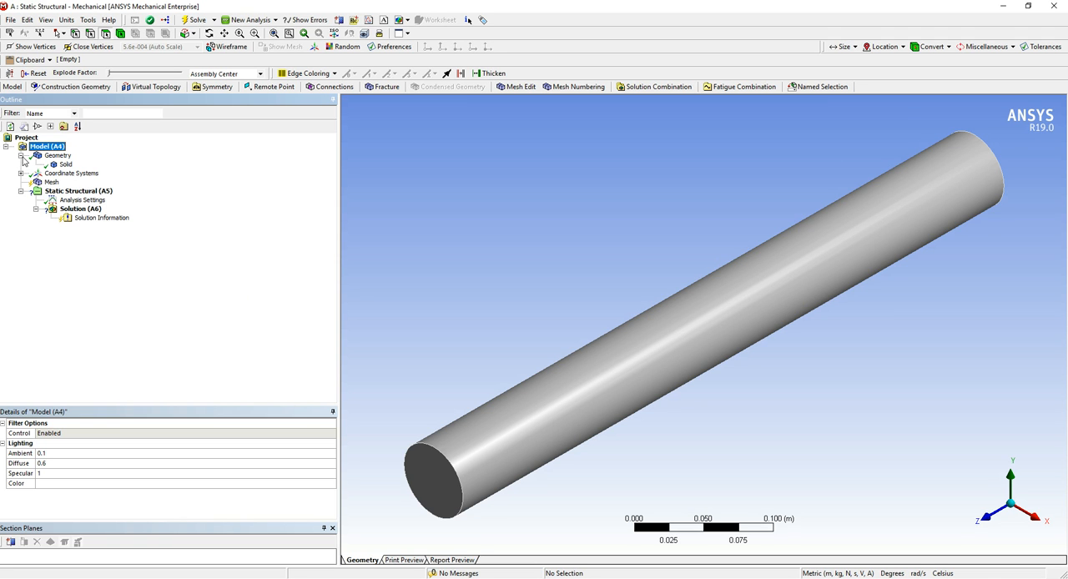
{"action": "left_click", "coordinate": [66, 164]}
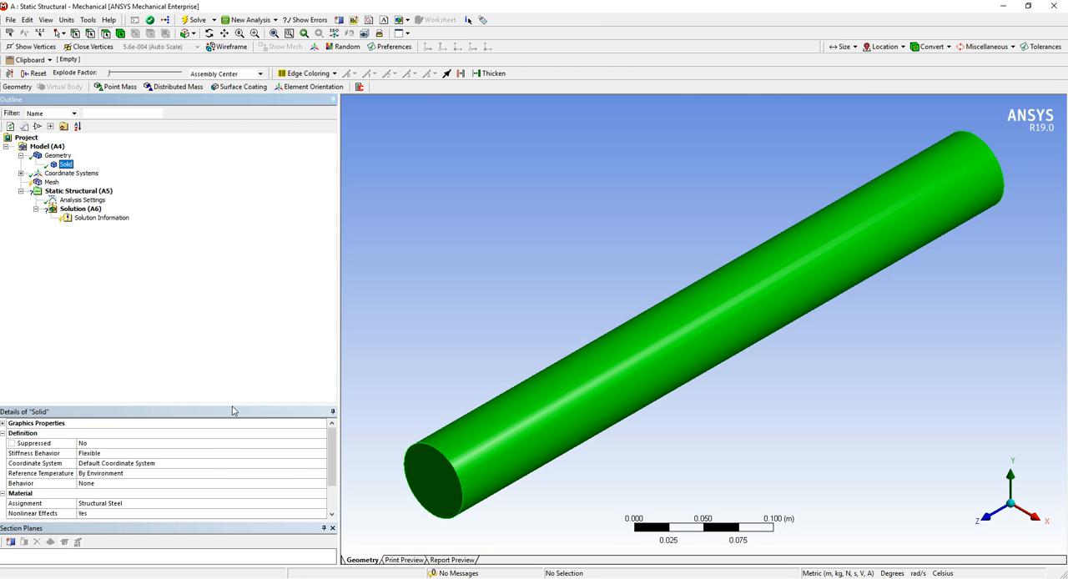
{"action": "left_click_drag", "start_coordinate": [234, 406], "coordinate": [260, 292]}
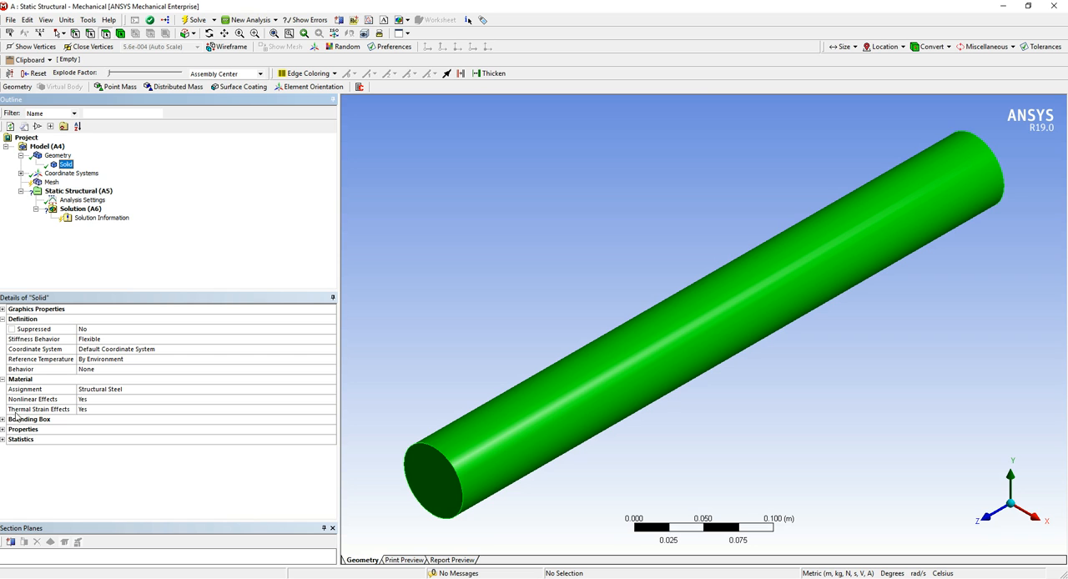
Expand the solid's Statistics and Properties groups and widen the name column to inspect volume, mass, centroid and inertia
{"action": "left_click", "coordinate": [4, 440]}
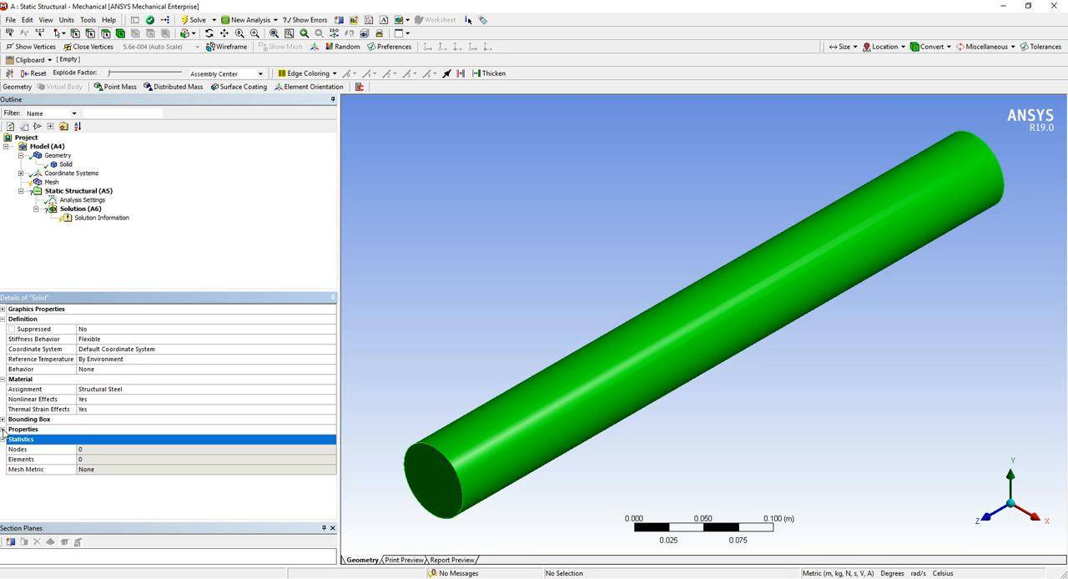
{"action": "left_click", "coordinate": [4, 430]}
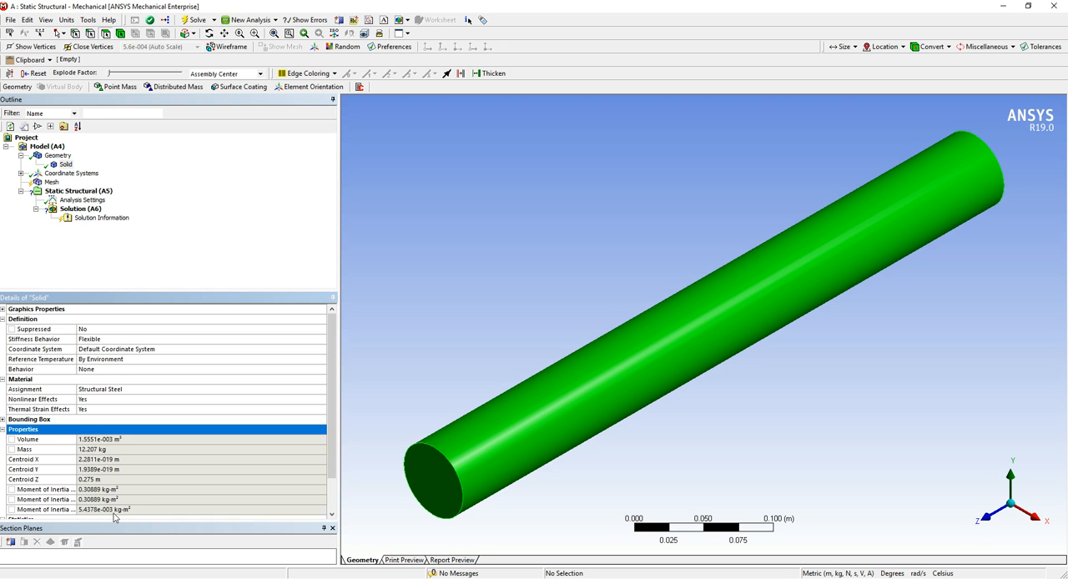
{"action": "left_click_drag", "start_coordinate": [332, 413], "coordinate": [332, 445]}
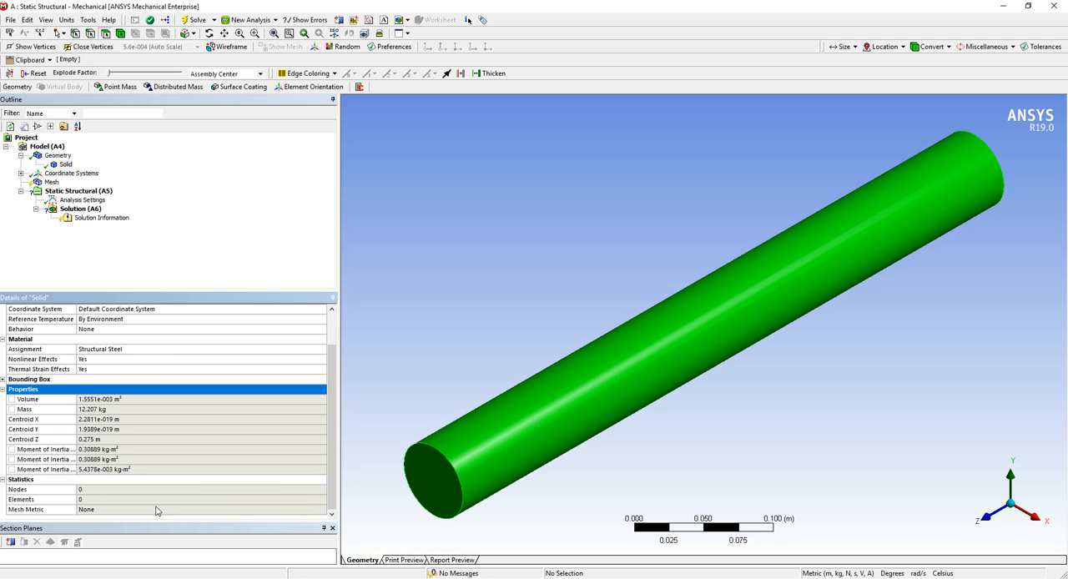
{"action": "left_click_drag", "start_coordinate": [76, 398], "coordinate": [103, 399]}
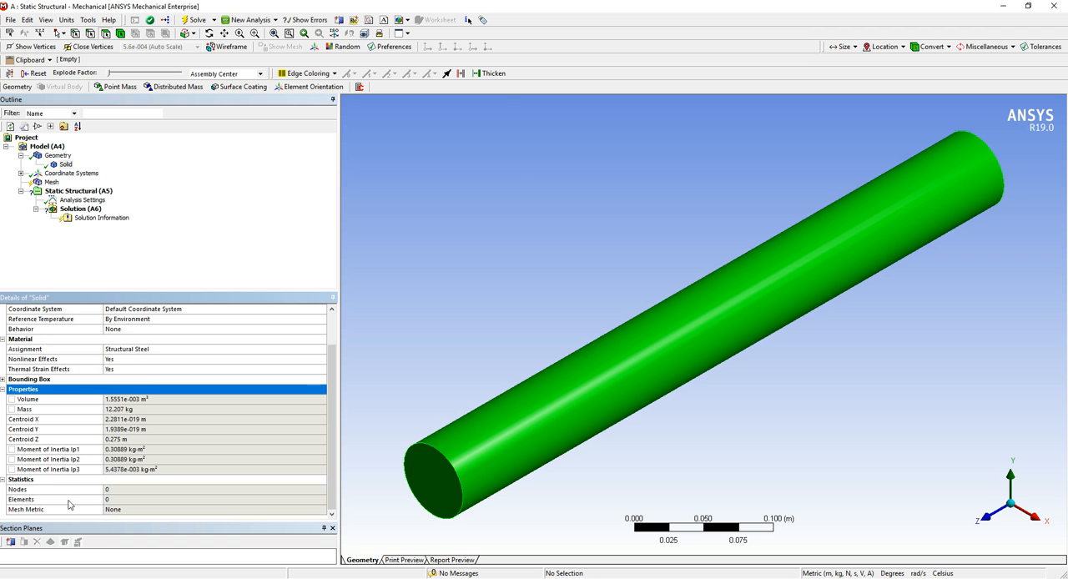
{"action": "left_click", "coordinate": [103, 399]}
{"action": "left_click_drag", "start_coordinate": [103, 399], "coordinate": [88, 399]}
{"action": "scroll", "coordinate": [161, 401], "scroll_direction": "up", "scroll_amount": 1}
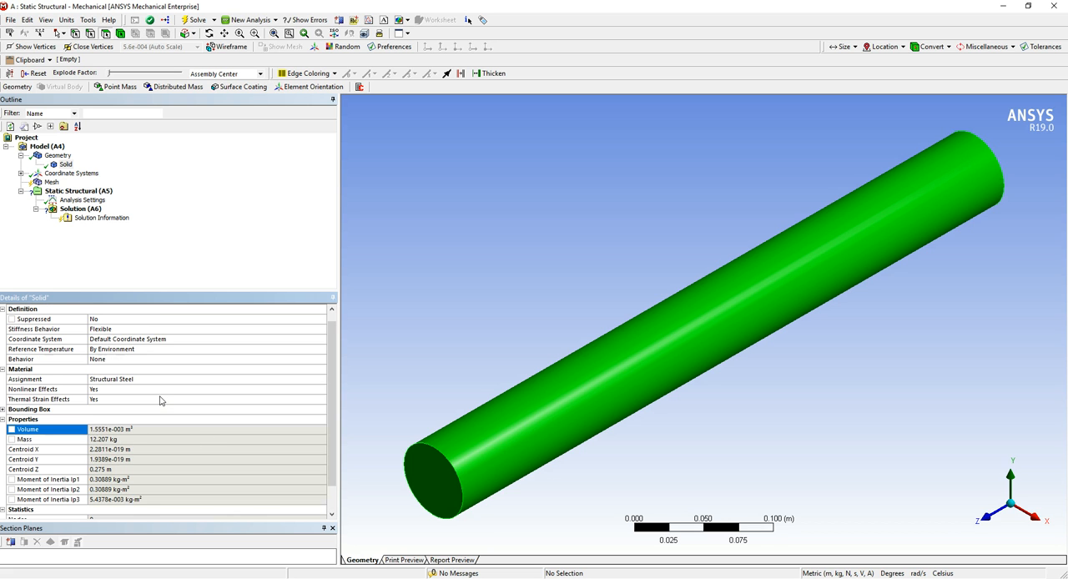
Expand the solid's Bounding Box group and check its Y and Z lengths
{"action": "left_click", "coordinate": [4, 409]}
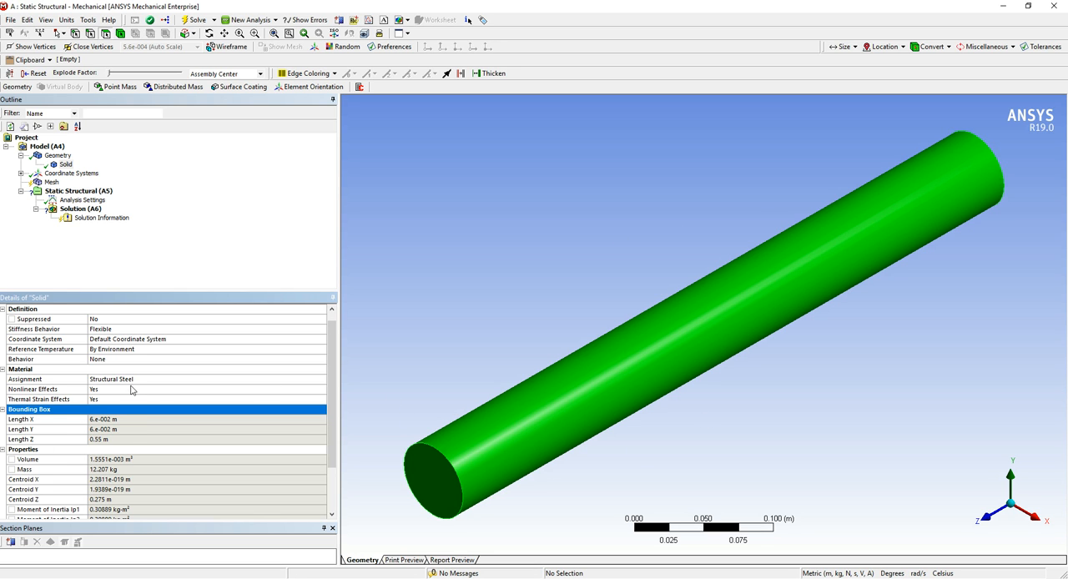
{"action": "left_click", "coordinate": [128, 429]}
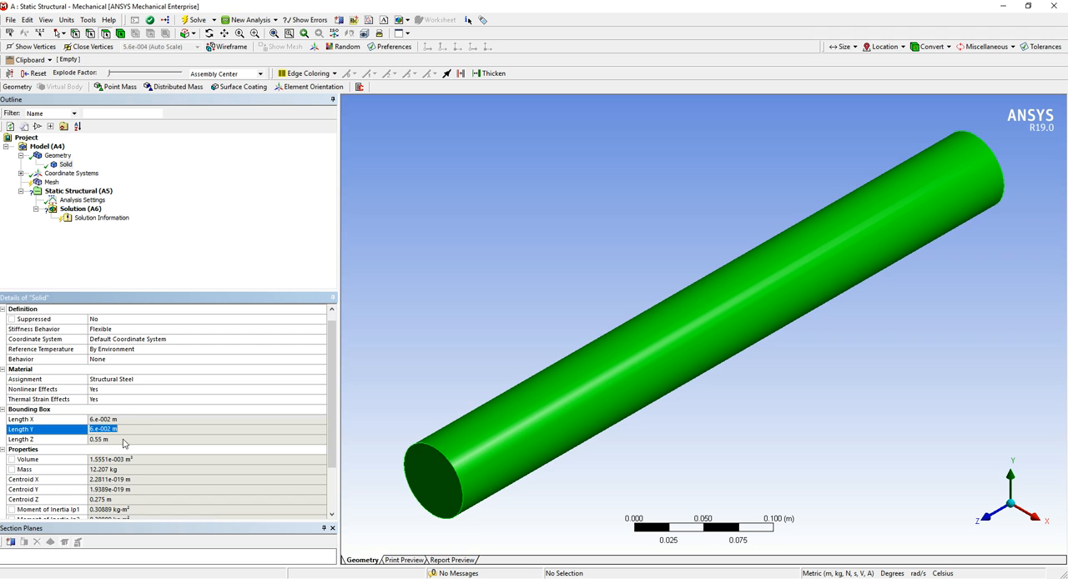
{"action": "left_click", "coordinate": [125, 439]}
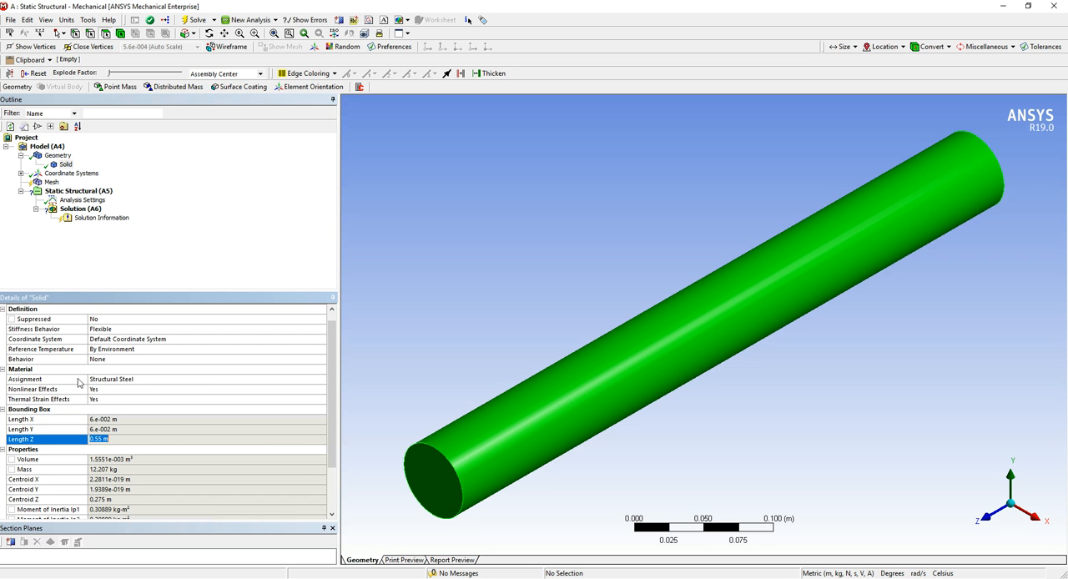
Review the solid's material settings and assign Aluminum Alloy as its material
{"action": "left_click", "coordinate": [155, 398]}
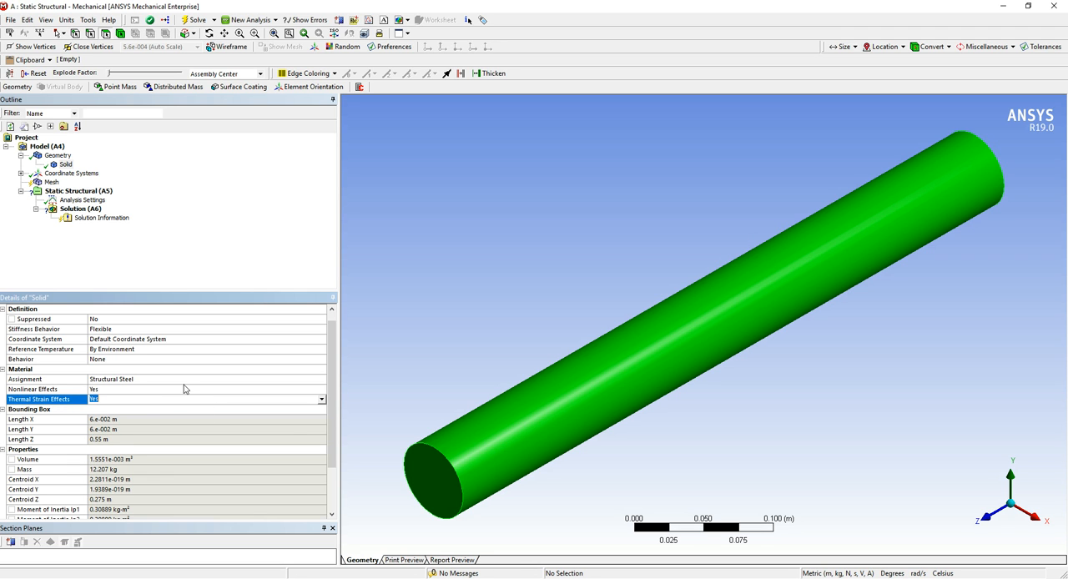
{"action": "left_click", "coordinate": [184, 389]}
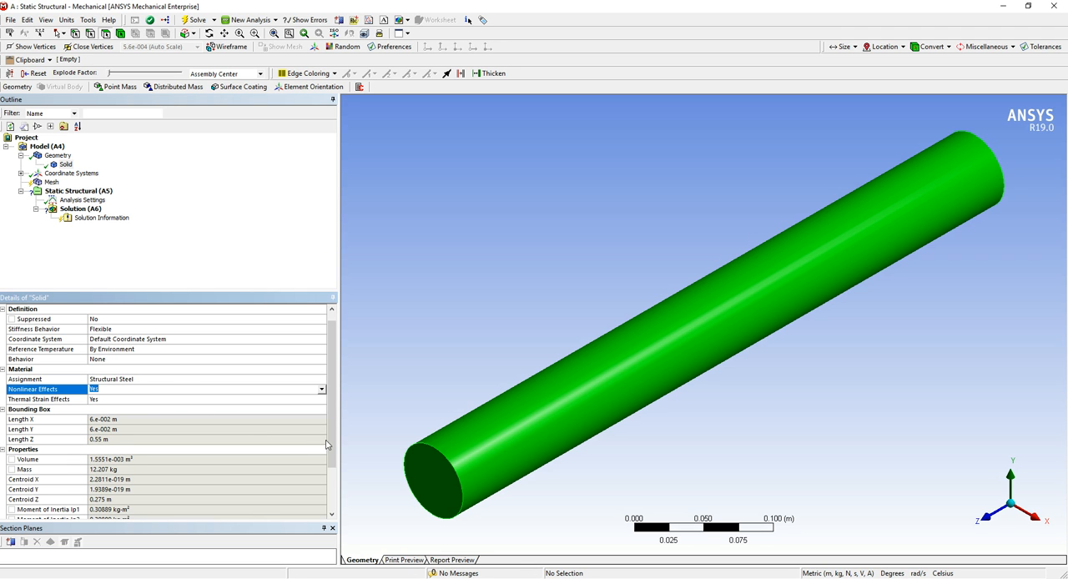
{"action": "left_click", "coordinate": [225, 380]}
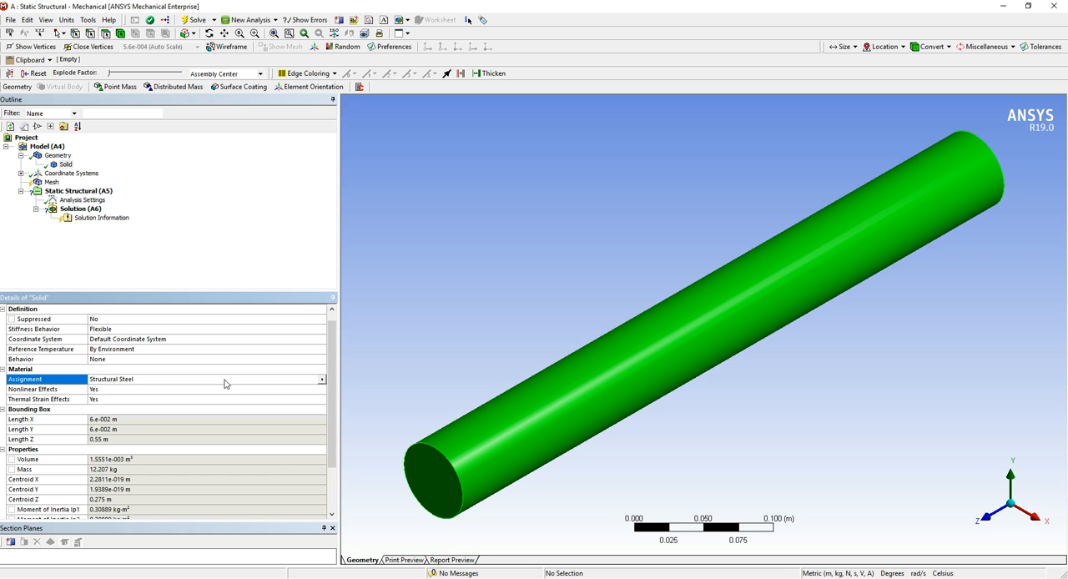
{"action": "left_click", "coordinate": [322, 381]}
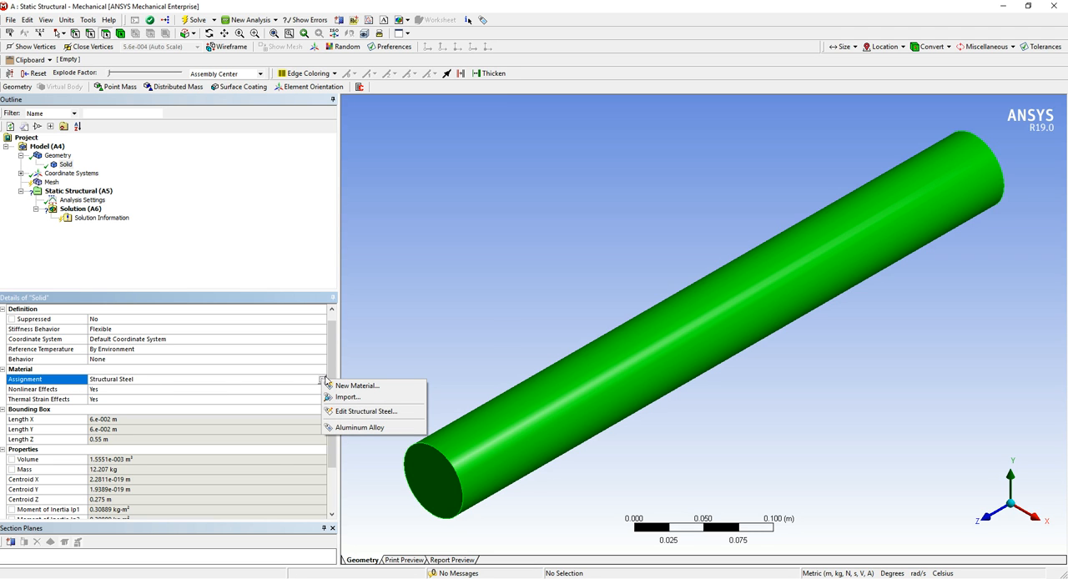
{"action": "left_click", "coordinate": [160, 385]}
{"action": "left_click", "coordinate": [160, 380]}
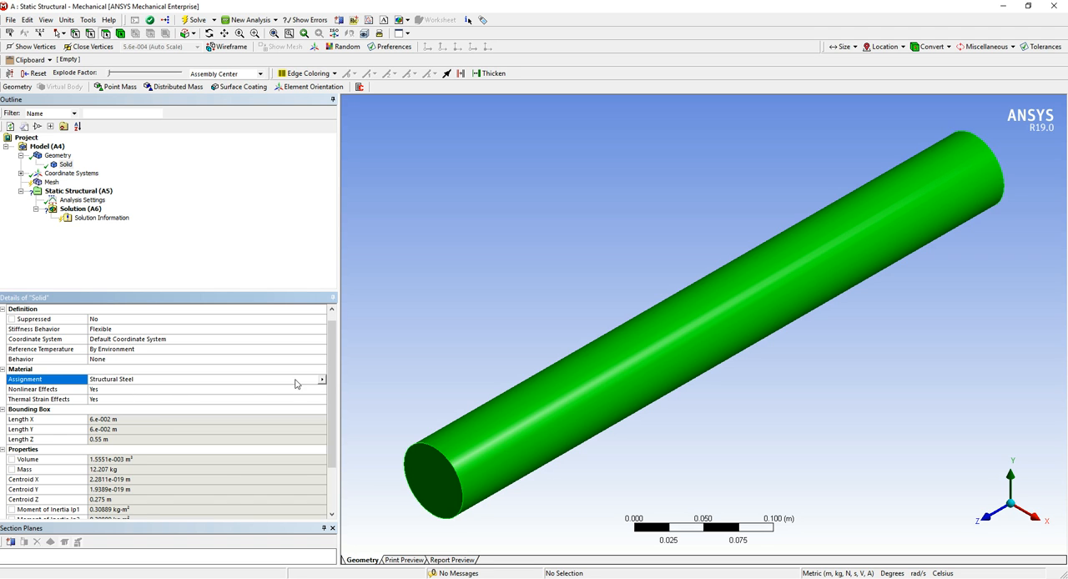
{"action": "left_click", "coordinate": [323, 382]}
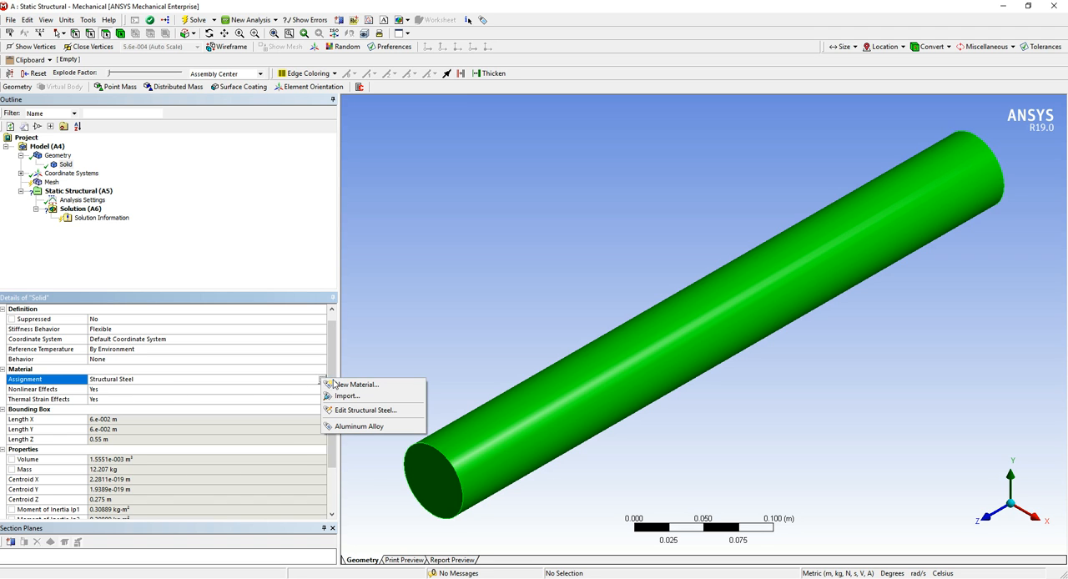
{"action": "left_click", "coordinate": [303, 381]}
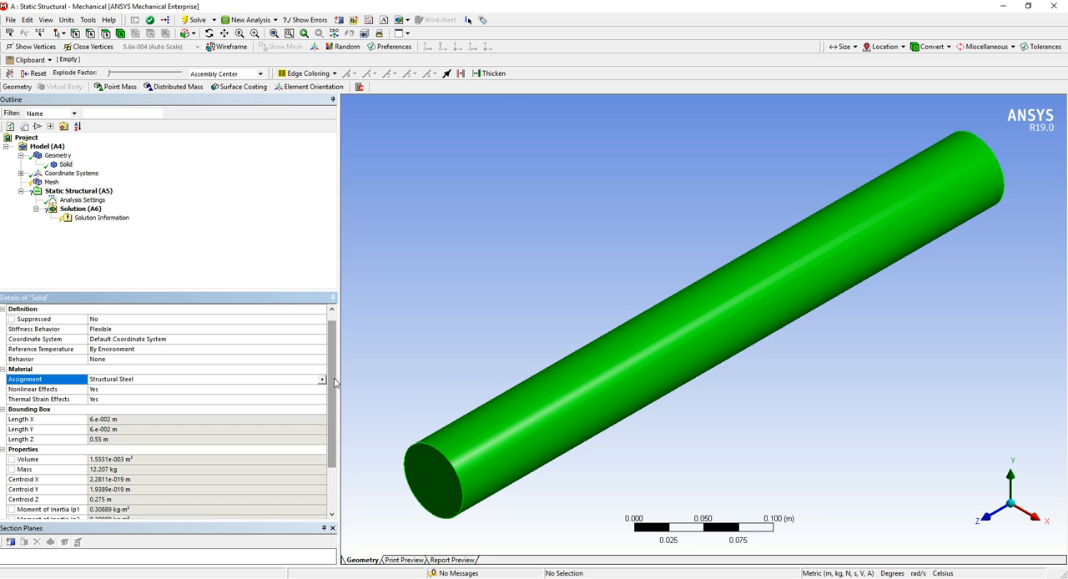
{"action": "left_click", "coordinate": [321, 381]}
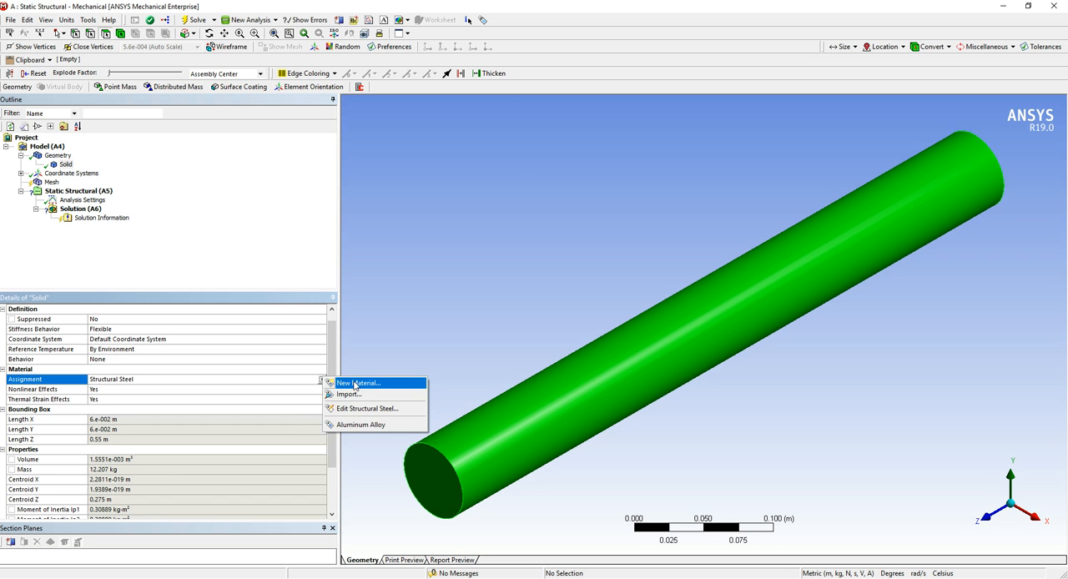
{"action": "left_click", "coordinate": [363, 426]}
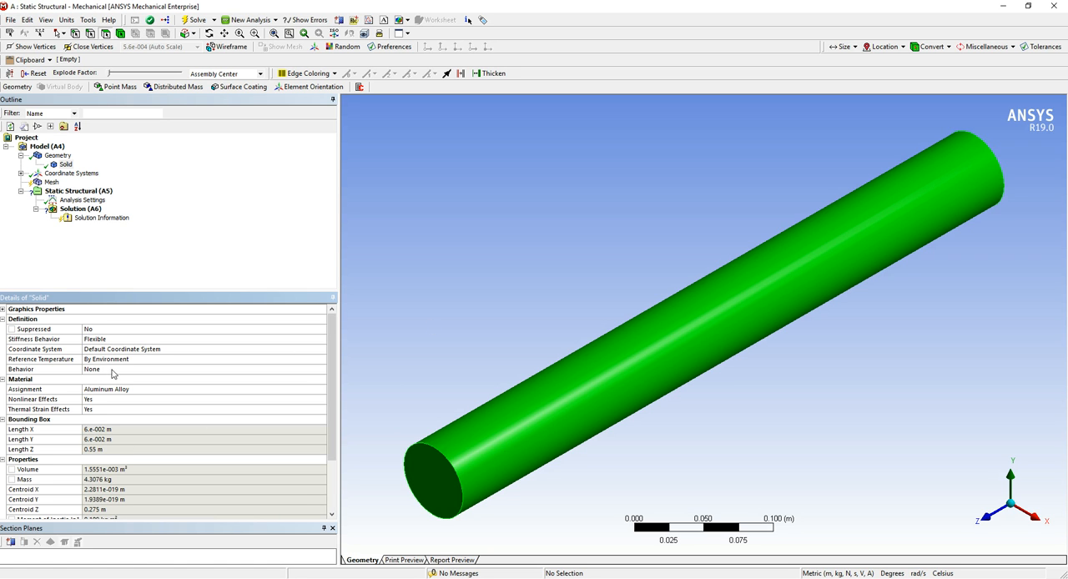
Collapse the Material, Bounding Box, Properties and Statistics groups in the solid's details
{"action": "left_click", "coordinate": [3, 379]}
{"action": "left_click", "coordinate": [2, 390]}
{"action": "left_click", "coordinate": [2, 399]}
{"action": "left_click", "coordinate": [2, 410]}
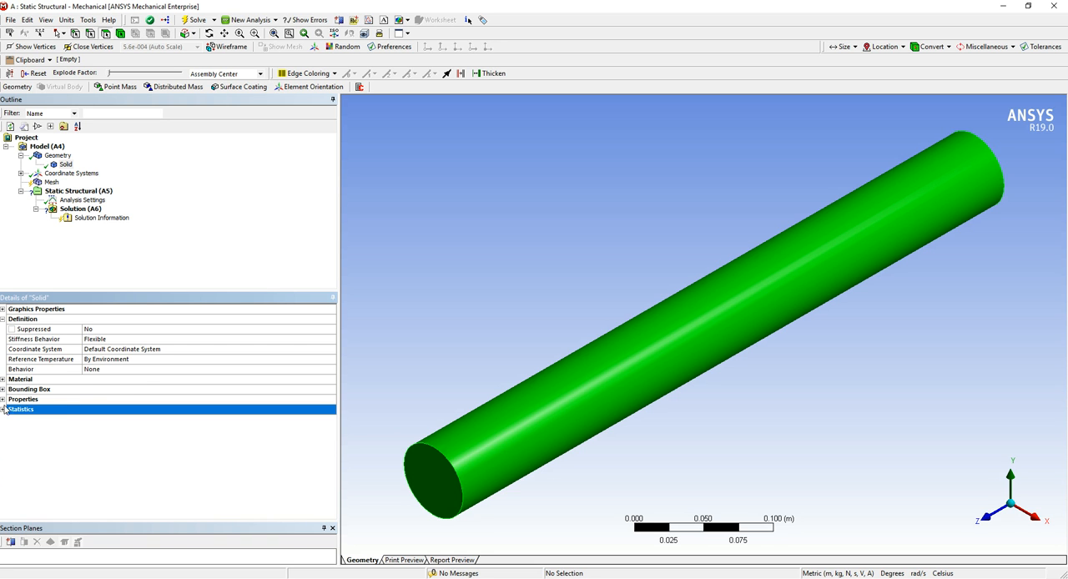
Examine the options available for the solid's Behavior, Reference Temperature and Stiffness Behavior
{"action": "left_click", "coordinate": [134, 370]}
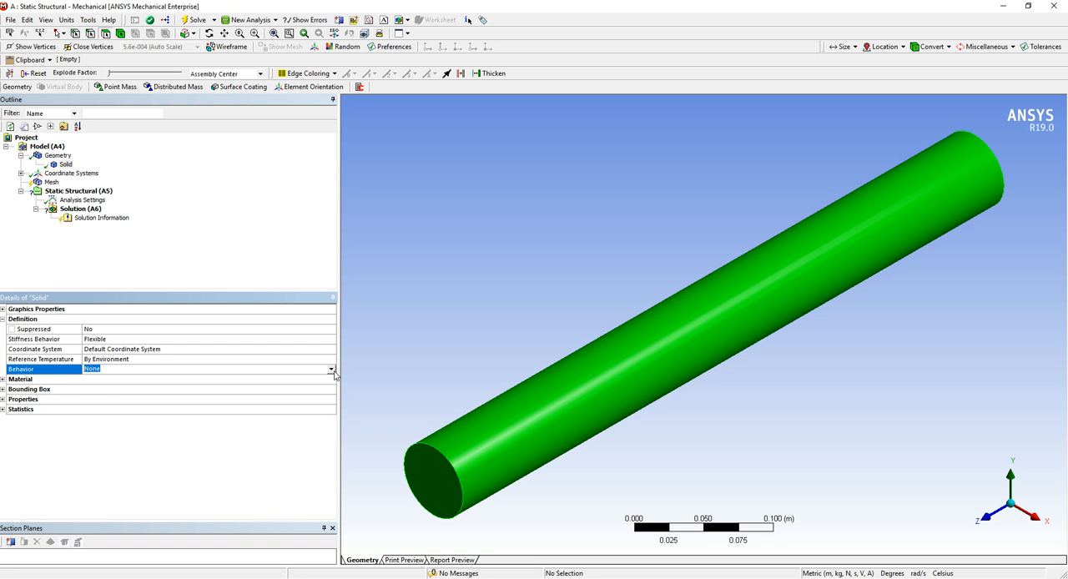
{"action": "left_click", "coordinate": [331, 370]}
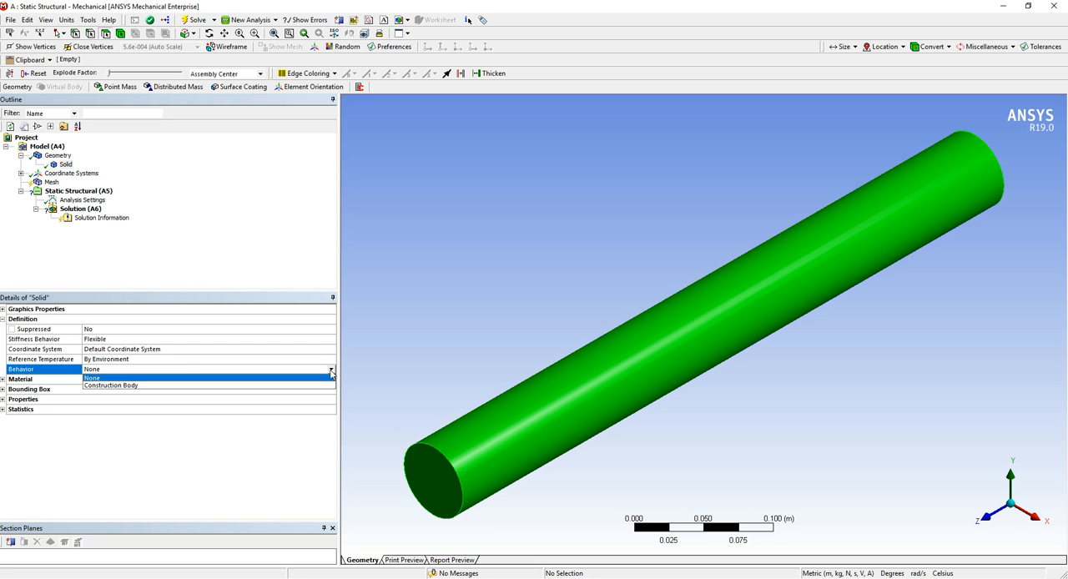
{"action": "left_click", "coordinate": [517, 247]}
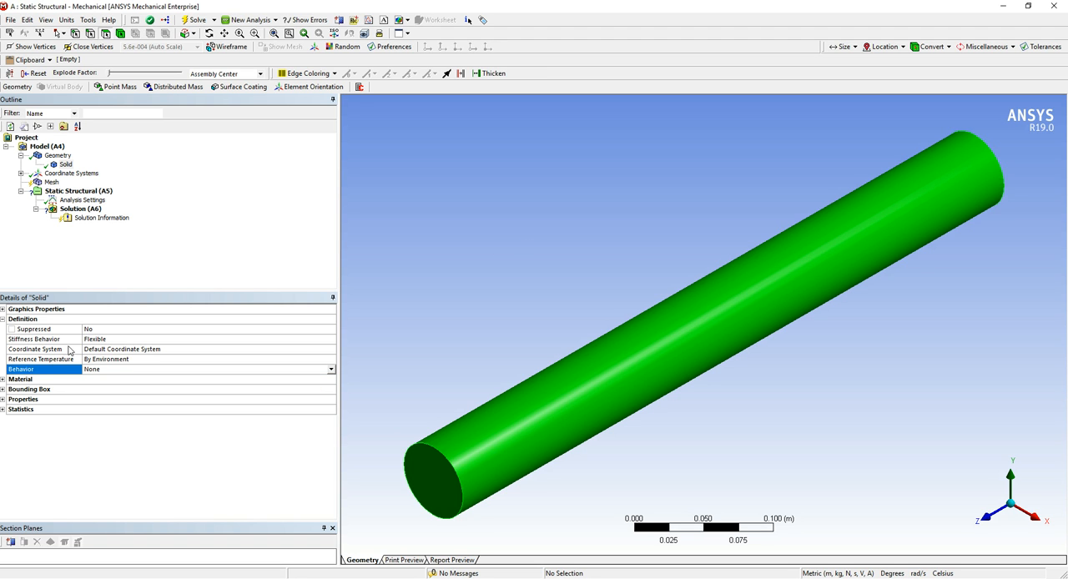
{"action": "left_click", "coordinate": [167, 360]}
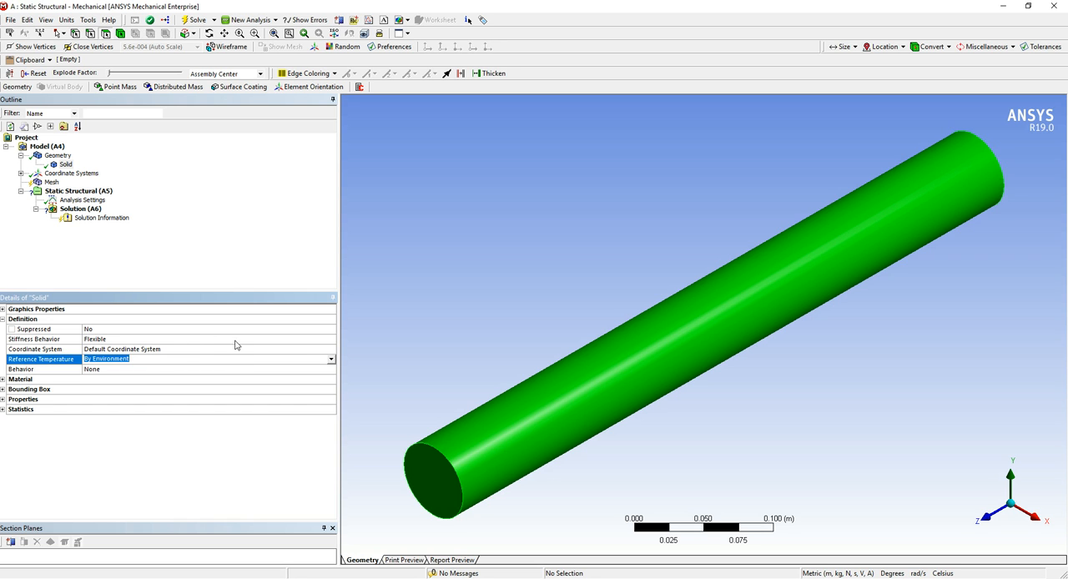
{"action": "left_click", "coordinate": [330, 359]}
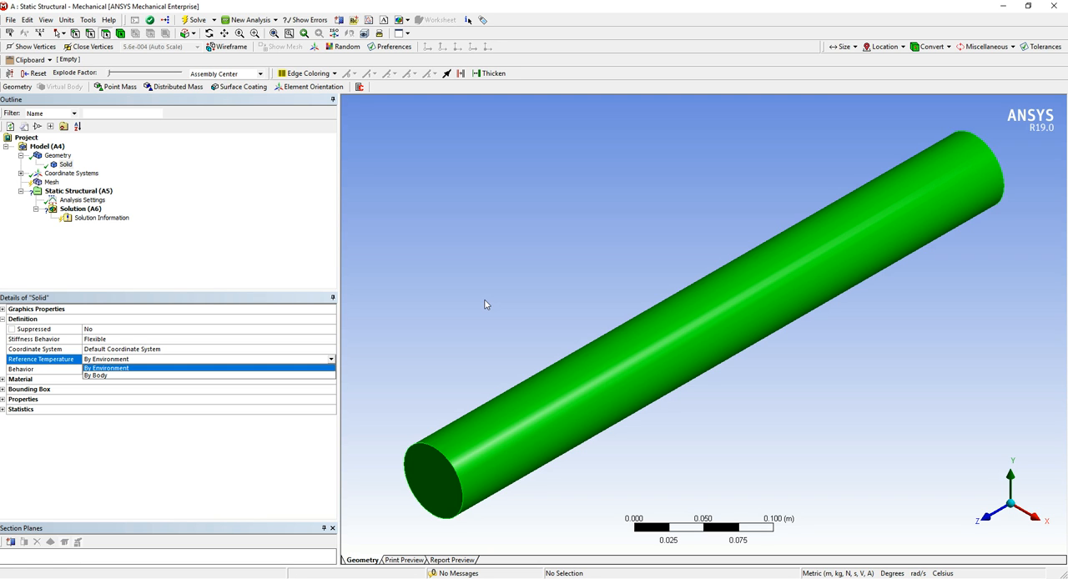
{"action": "left_click", "coordinate": [482, 204]}
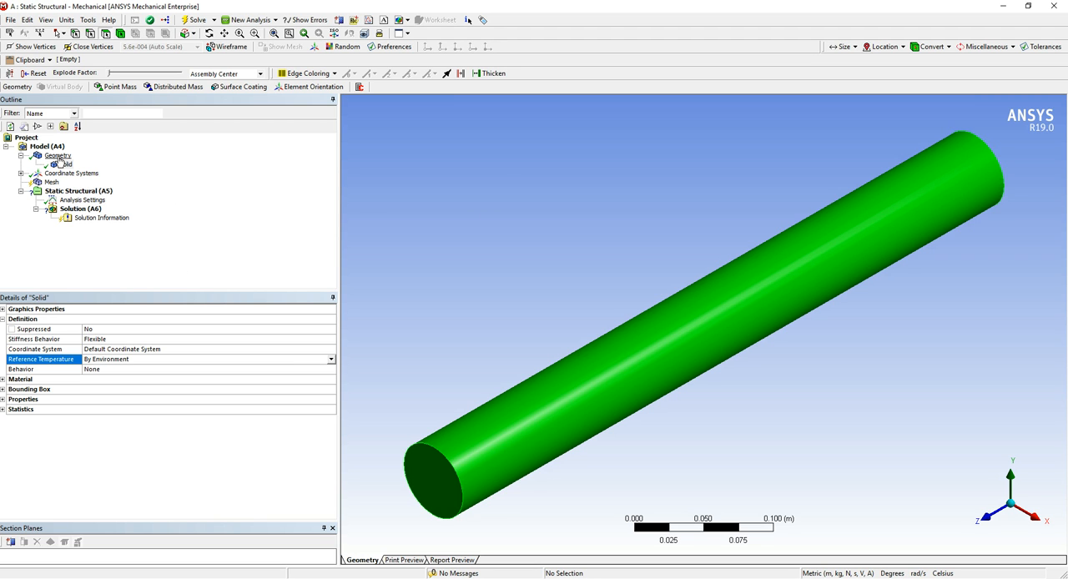
{"action": "left_click", "coordinate": [123, 341]}
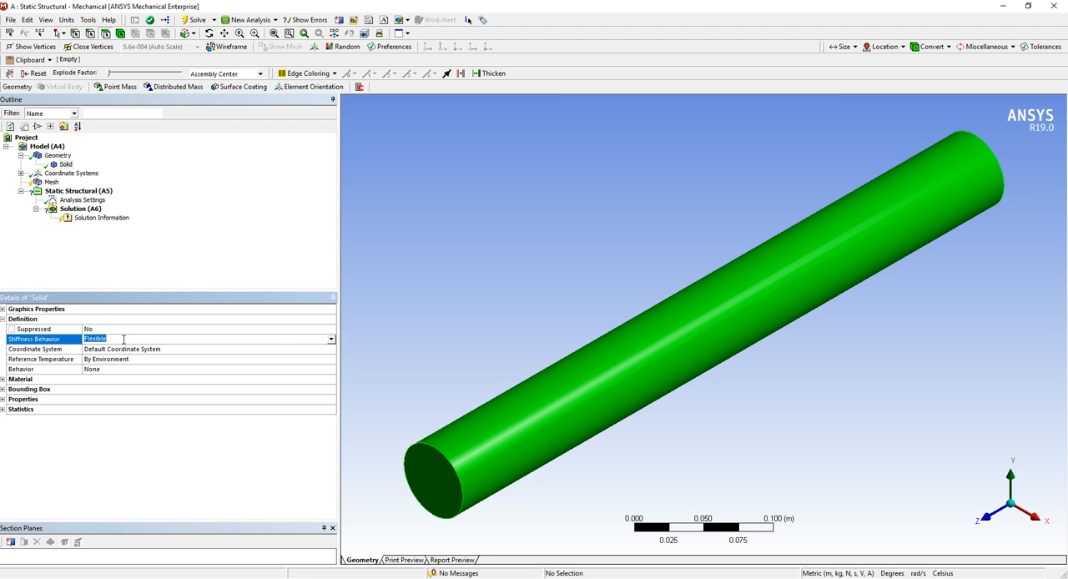
{"action": "left_click", "coordinate": [333, 340]}
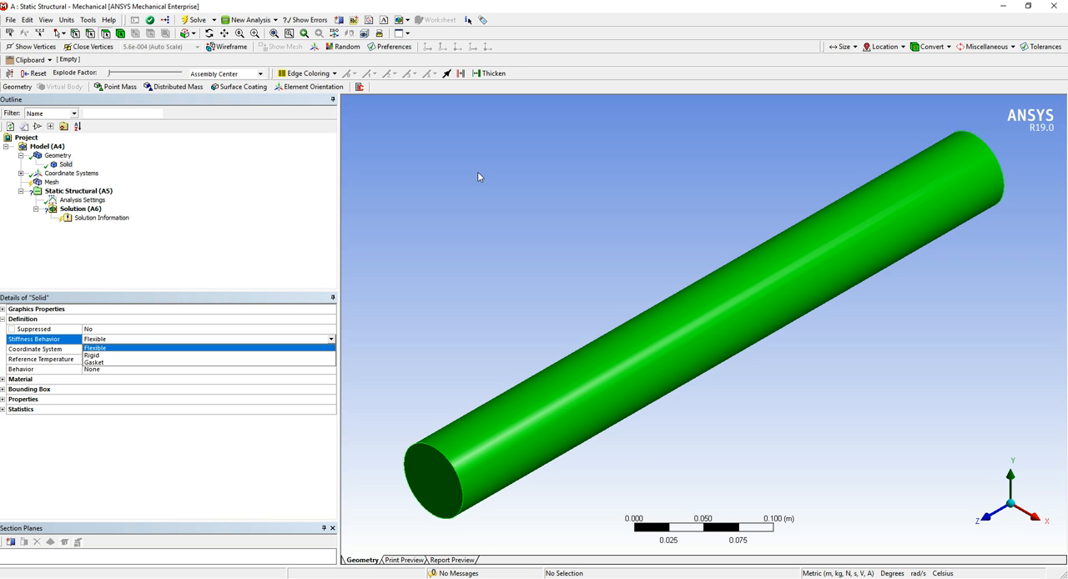
Expand Coordinate Systems and review the Global Coordinate System's origin and axis directions on the cylinder
{"action": "left_click", "coordinate": [519, 114]}
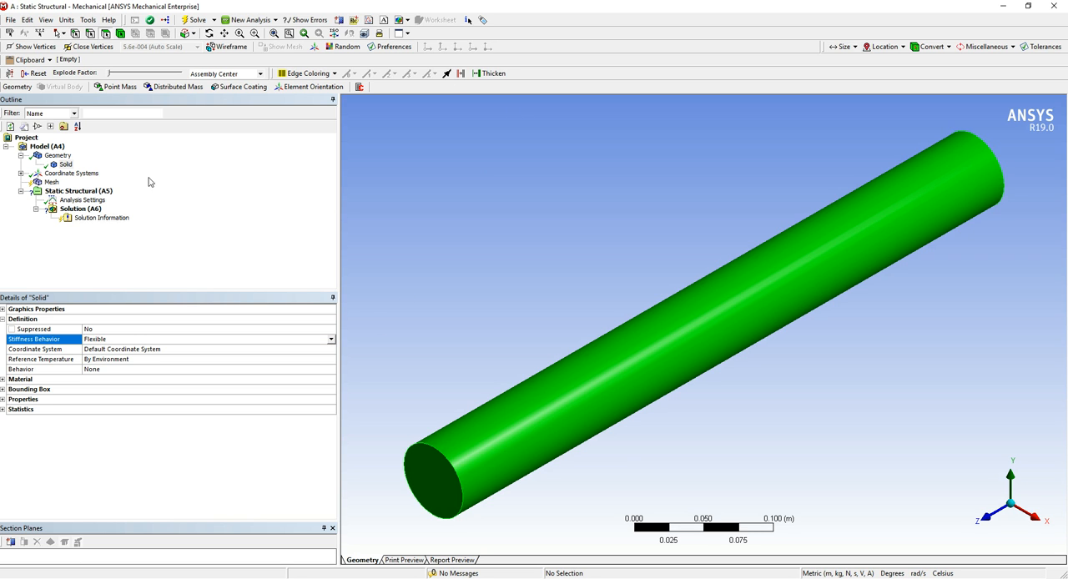
{"action": "left_click", "coordinate": [91, 175]}
{"action": "left_click", "coordinate": [22, 173]}
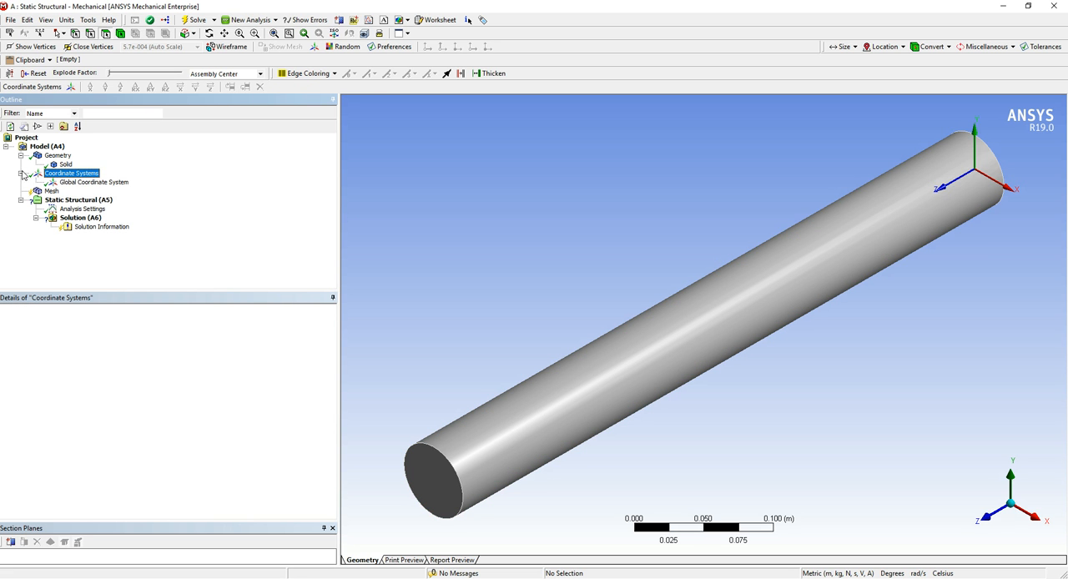
{"action": "left_click", "coordinate": [93, 181]}
{"action": "middle_click_drag", "start_coordinate": [741, 314], "coordinate": [568, 291]}
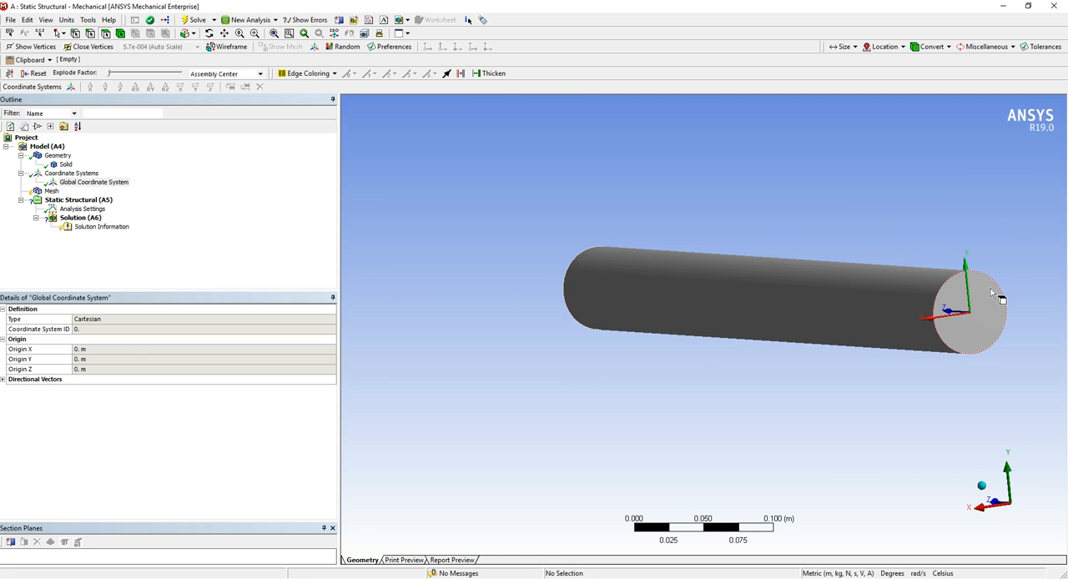
{"action": "middle_click_drag", "start_coordinate": [843, 306], "coordinate": [1042, 312]}
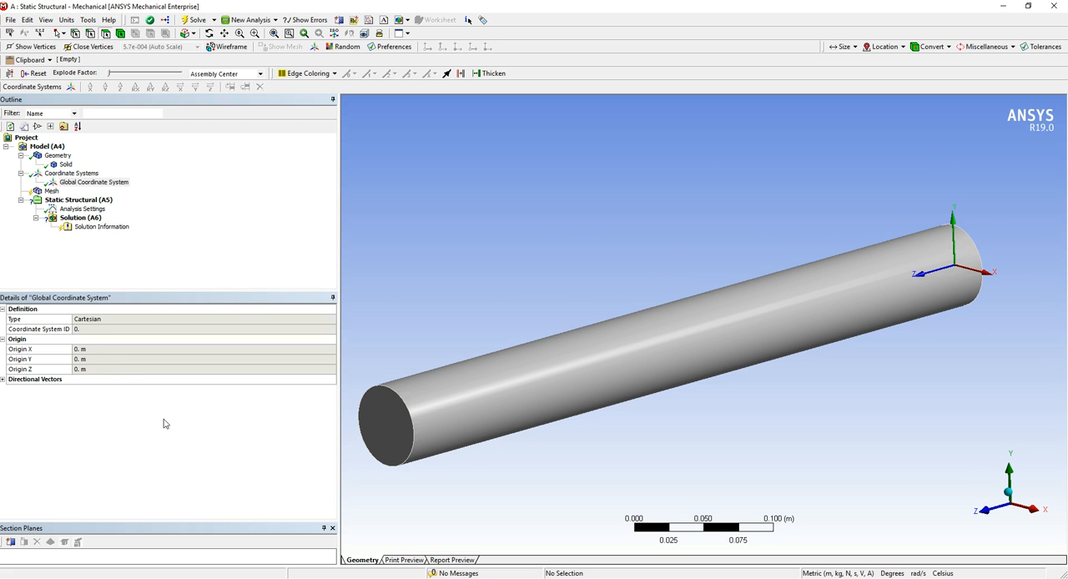
{"action": "left_click", "coordinate": [101, 364]}
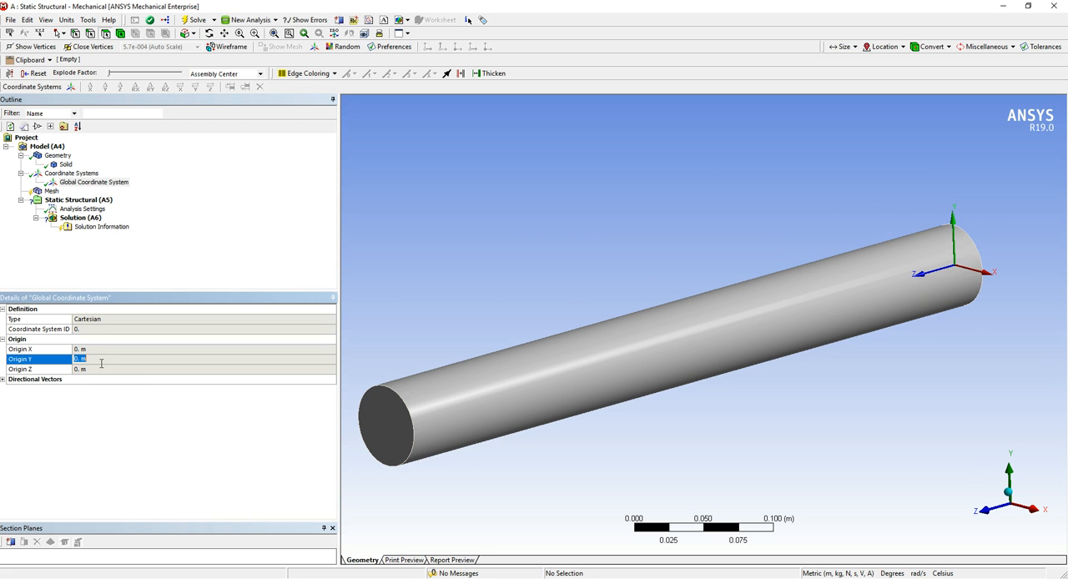
Check what can be inserted under Coordinate Systems and inspect the axes at the cylinder's far end
{"action": "left_click", "coordinate": [79, 175]}
{"action": "right_click", "coordinate": [78, 174]}
{"action": "mouse_move", "coordinate": [110, 182]}
{"action": "left_click", "coordinate": [591, 190]}
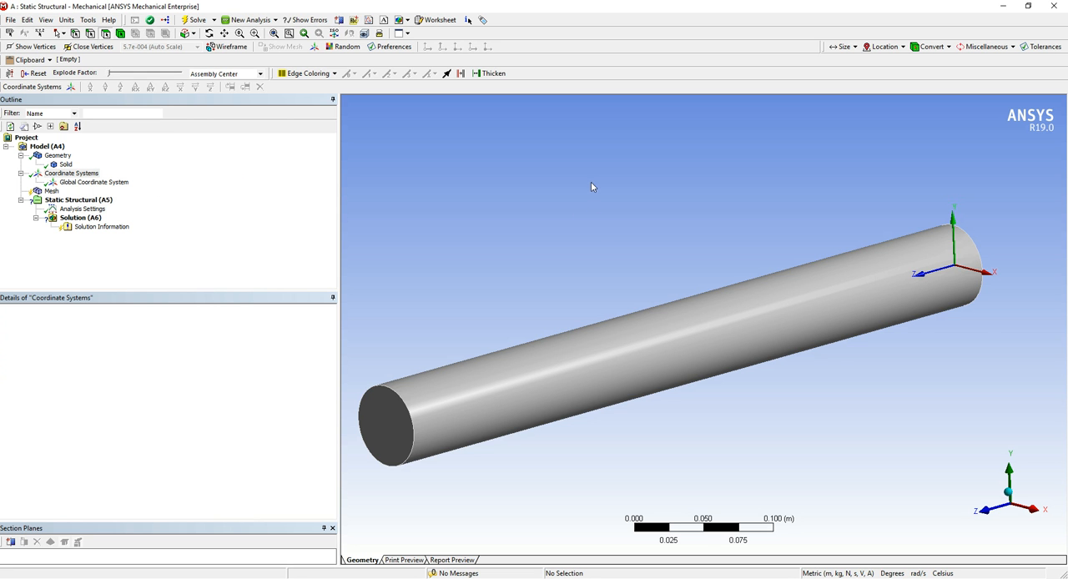
{"action": "mouse_move", "coordinate": [839, 358]}
{"action": "middle_mouse_down"}
{"action": "mouse_move", "coordinate": [818, 329]}
{"action": "mouse_move", "coordinate": [784, 331]}
{"action": "mouse_move", "coordinate": [842, 350]}
{"action": "middle_mouse_up"}
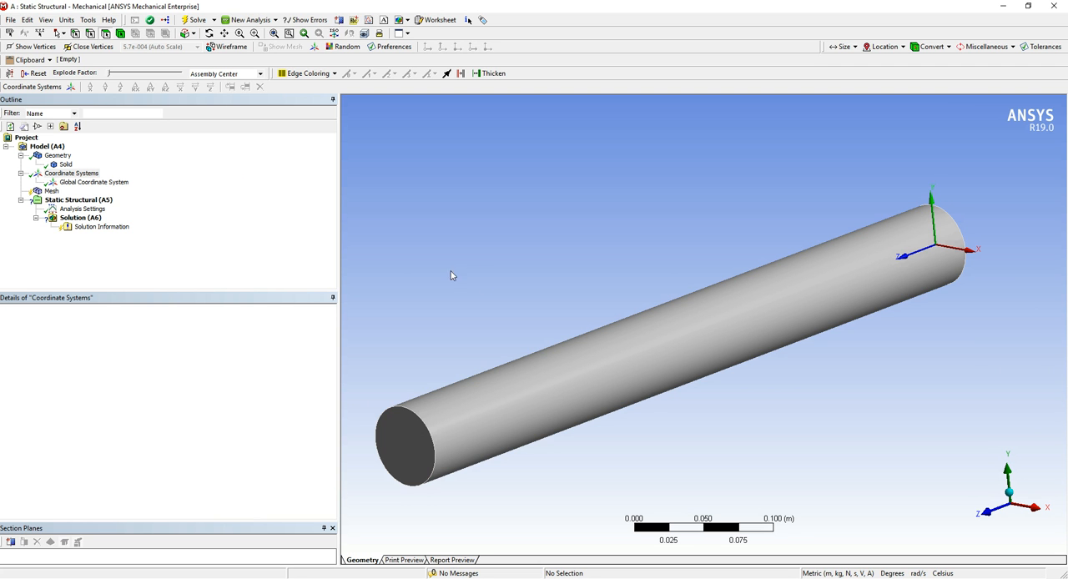
{"action": "middle_click_drag", "start_coordinate": [591, 357], "coordinate": [677, 317]}
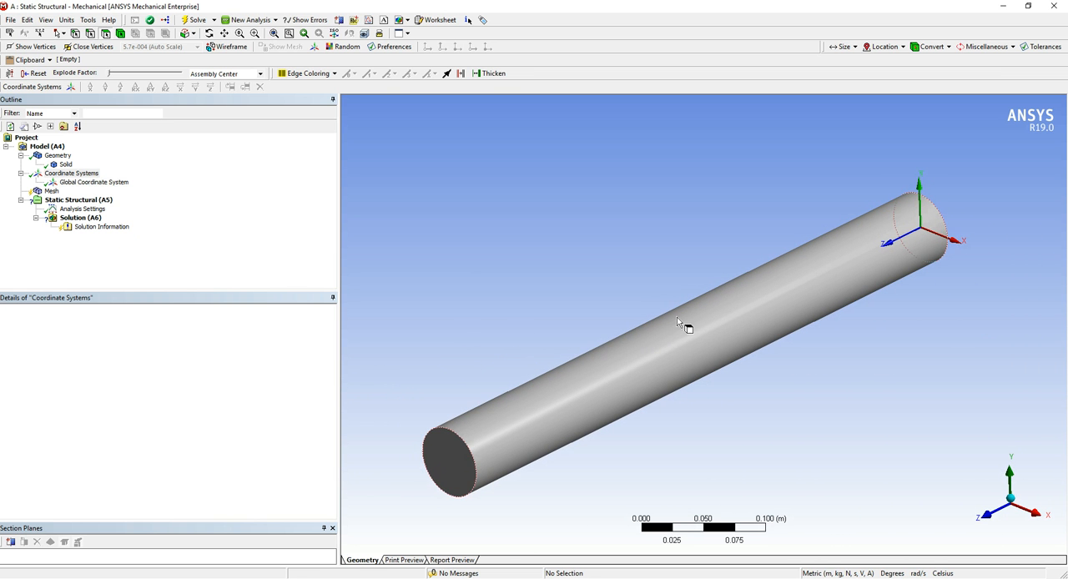
{"action": "scroll", "coordinate": [507, 338], "scroll_direction": "up", "scroll_amount": 1}
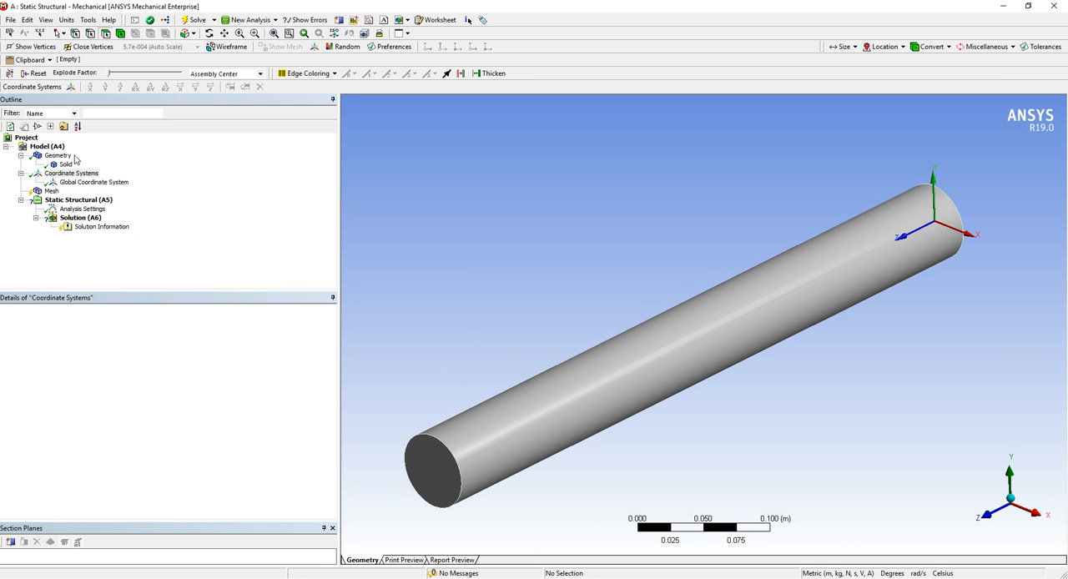
Collapse the Geometry and Coordinate Systems branches in the model outline
{"action": "left_click", "coordinate": [20, 156]}
{"action": "left_click", "coordinate": [21, 165]}
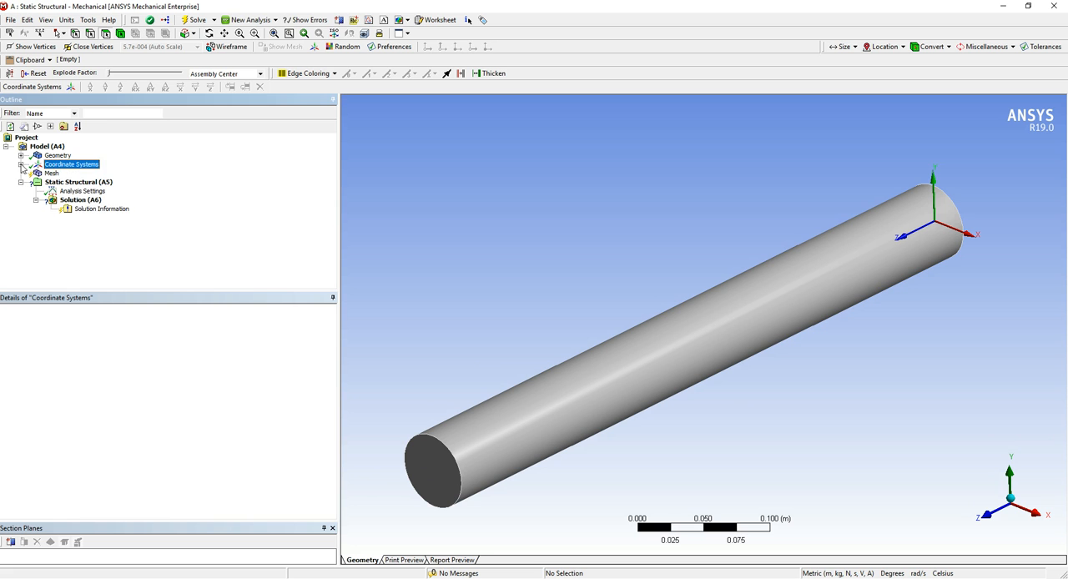
{"action": "left_click", "coordinate": [614, 231]}
Generate the mesh for the cylinder with the default Mechanical physics preference, relevance 0 and Program Controlled element order
{"action": "left_click", "coordinate": [51, 174]}
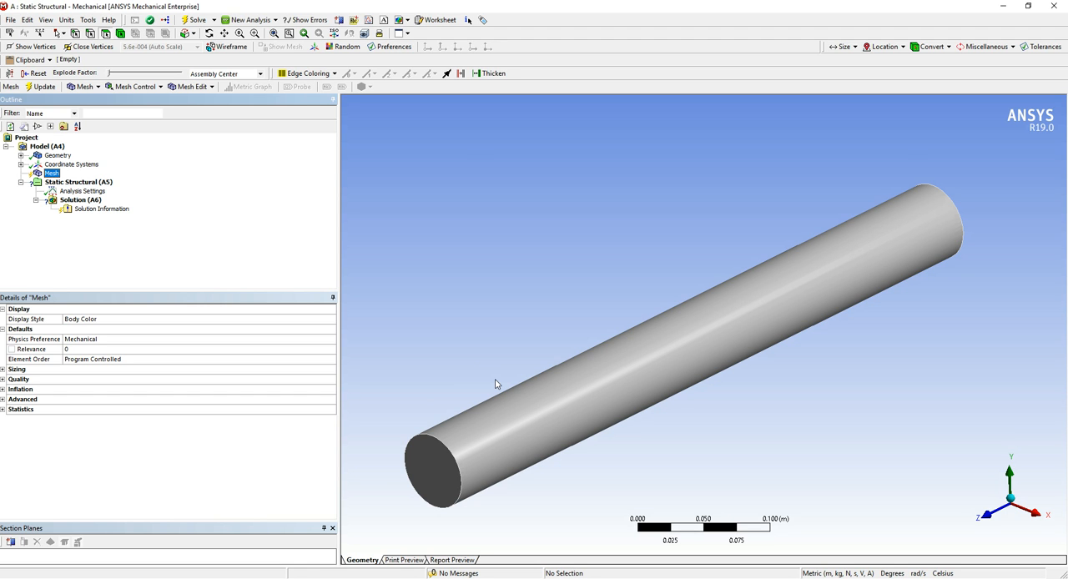
{"action": "left_click", "coordinate": [288, 577]}
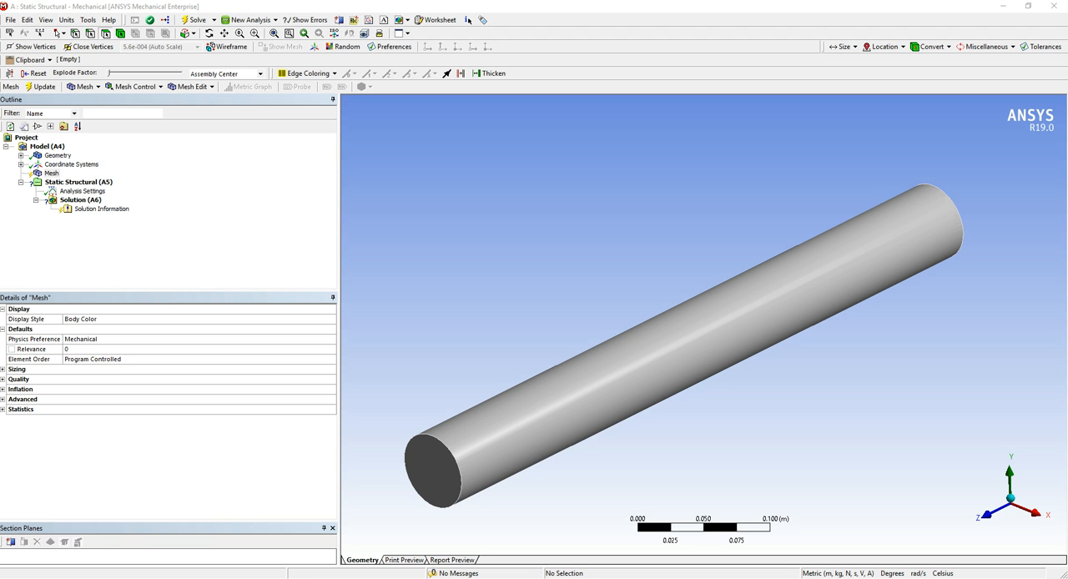
{"action": "left_click_drag", "start_coordinate": [1067, 154], "coordinate": [437, 3]}
{"action": "left_click", "coordinate": [52, 174]}
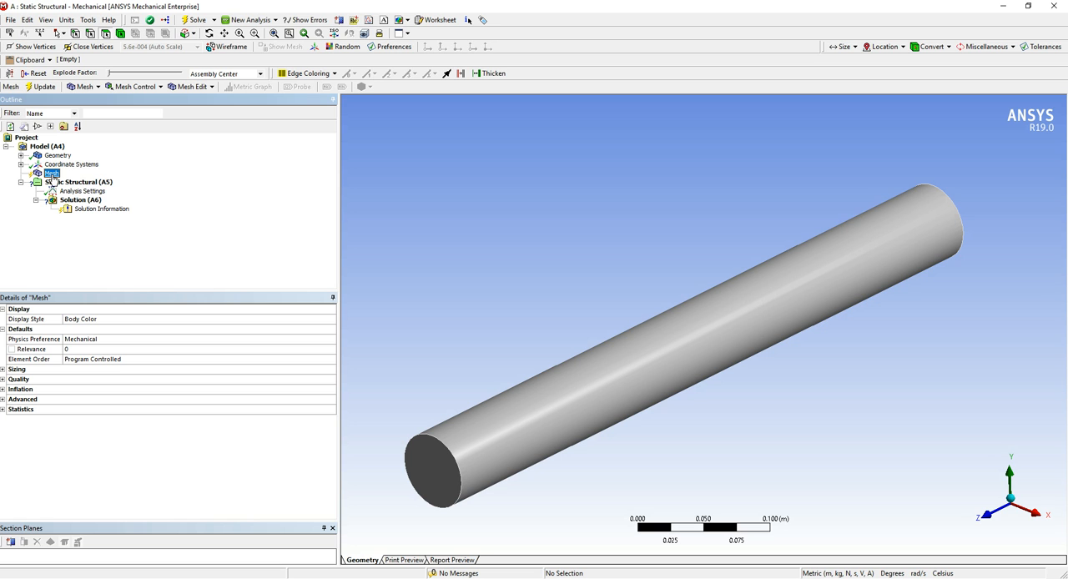
{"action": "right_click", "coordinate": [52, 175]}
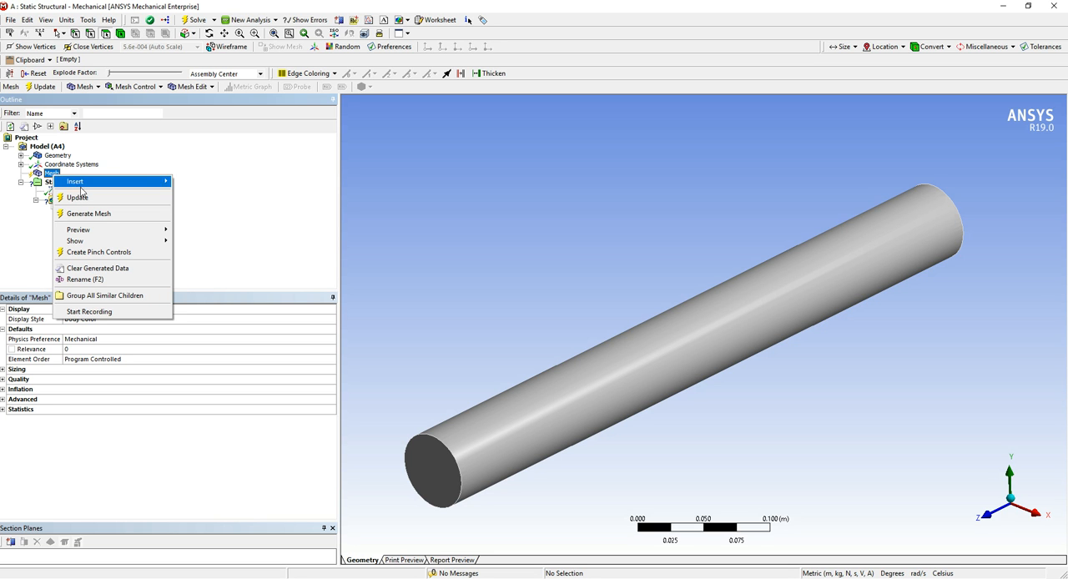
{"action": "left_click", "coordinate": [89, 213]}
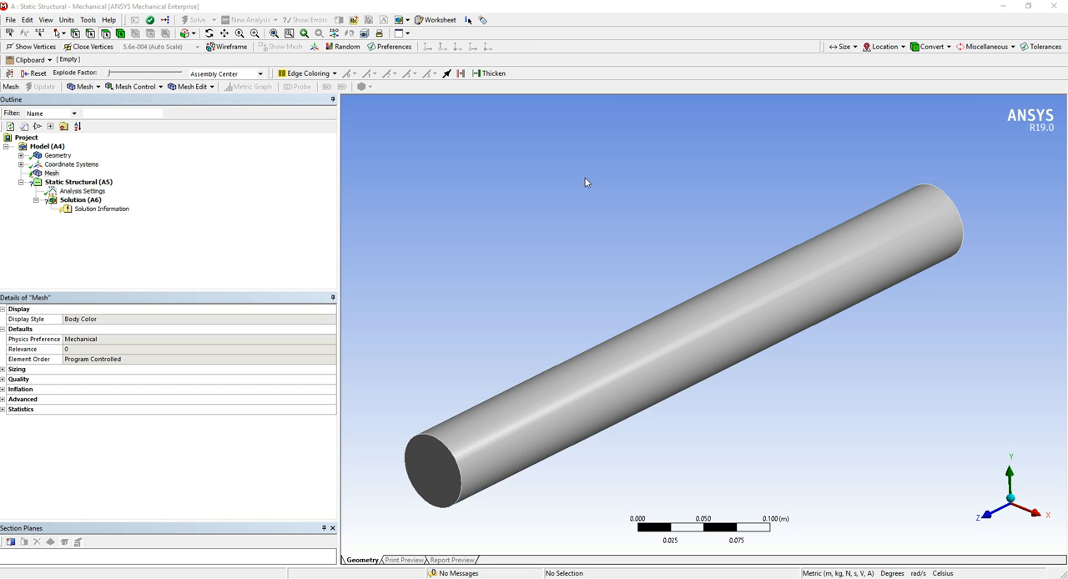
Examine the generated mesh on the cylinder's end face and along its full length
{"action": "middle_click_drag", "start_coordinate": [579, 305], "coordinate": [589, 338]}
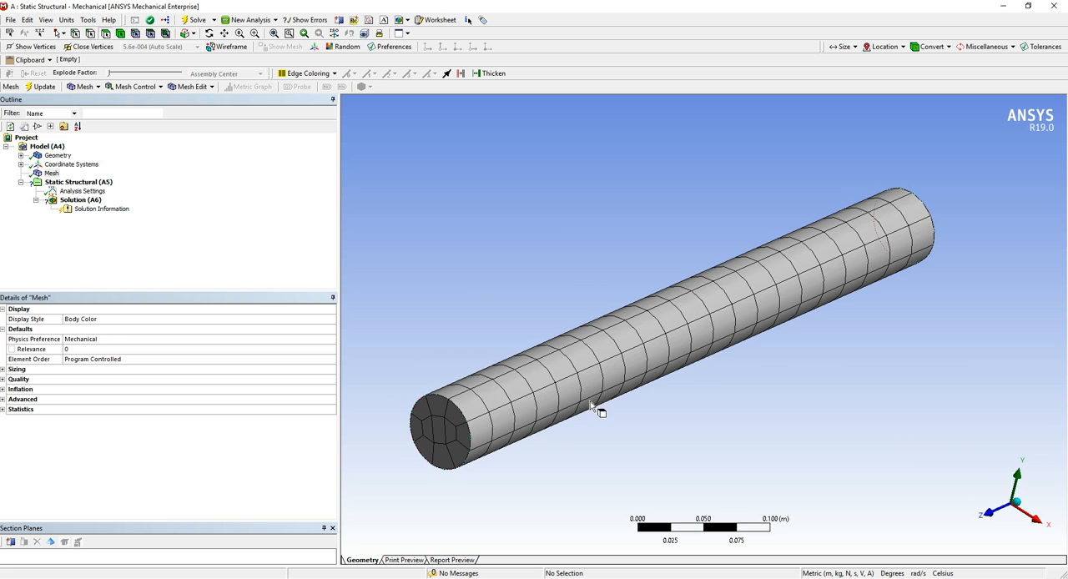
{"action": "right_click_drag", "start_coordinate": [381, 361], "coordinate": [544, 459]}
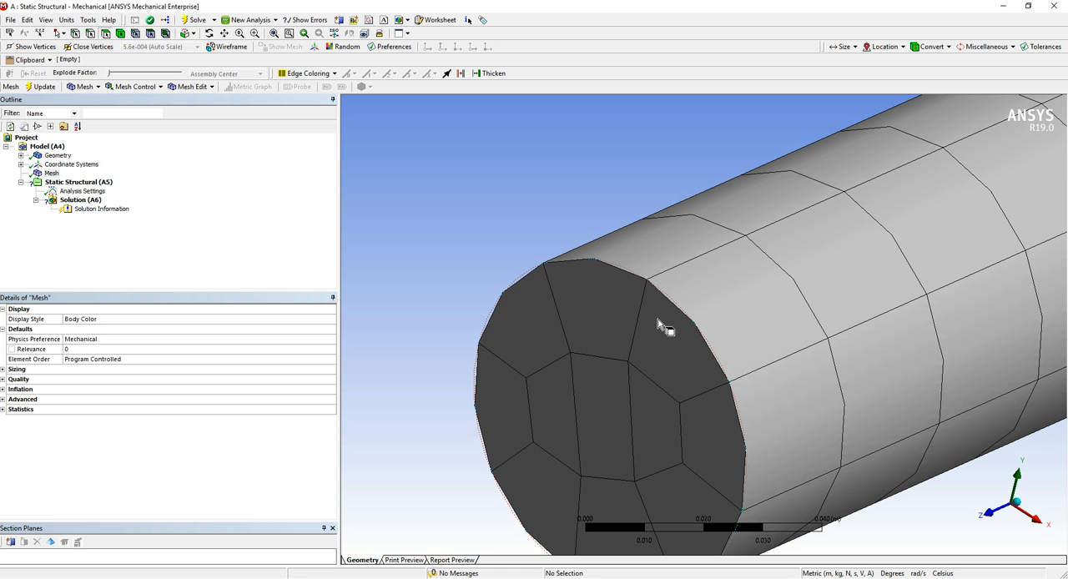
{"action": "middle_click_drag", "start_coordinate": [754, 421], "coordinate": [728, 421]}
{"action": "scroll", "coordinate": [729, 422], "scroll_direction": "down", "scroll_amount": 3}
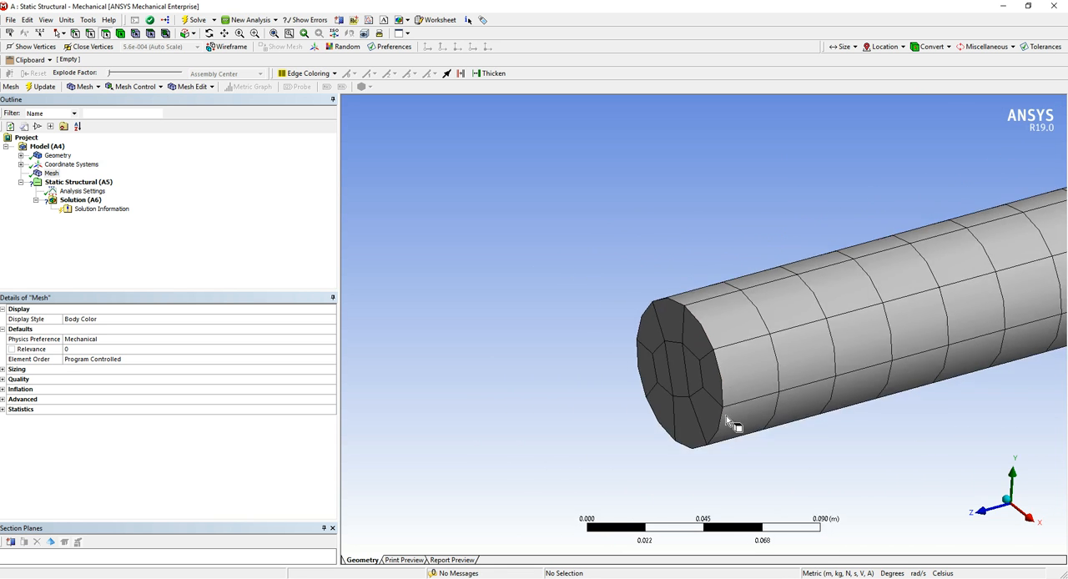
{"action": "middle_click_drag", "start_coordinate": [886, 351], "coordinate": [891, 343]}
{"action": "scroll", "coordinate": [889, 350], "scroll_direction": "down", "scroll_amount": 6}
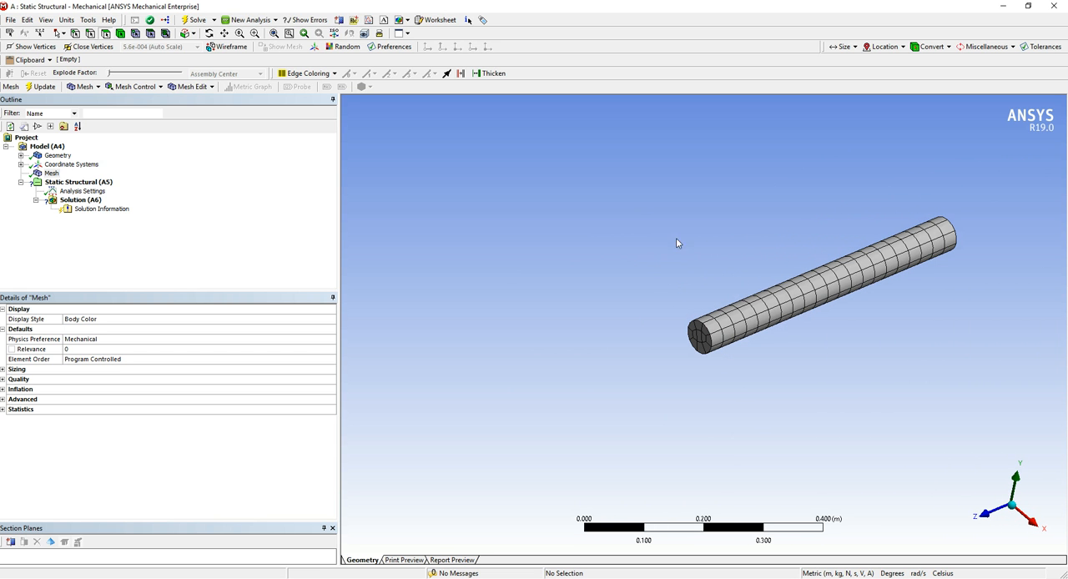
{"action": "left_click_drag", "start_coordinate": [689, 224], "coordinate": [981, 372]}
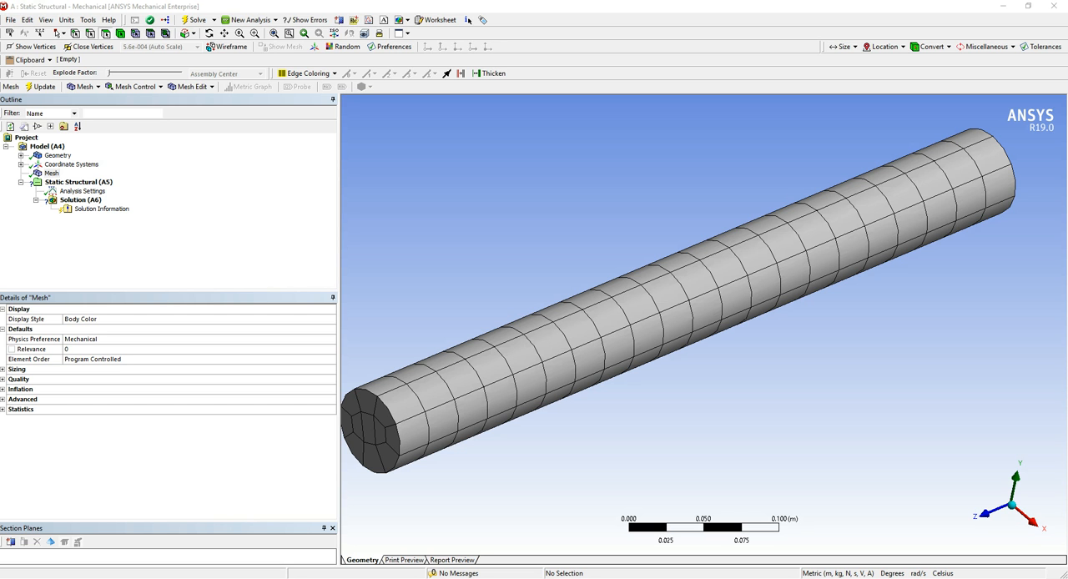
Examine how closely the element edges follow the cylinder's circular rim and curved surface
{"action": "left_click_drag", "start_coordinate": [1067, 334], "coordinate": [384, 1]}
{"action": "middle_click_drag", "start_coordinate": [564, 364], "coordinate": [591, 372]}
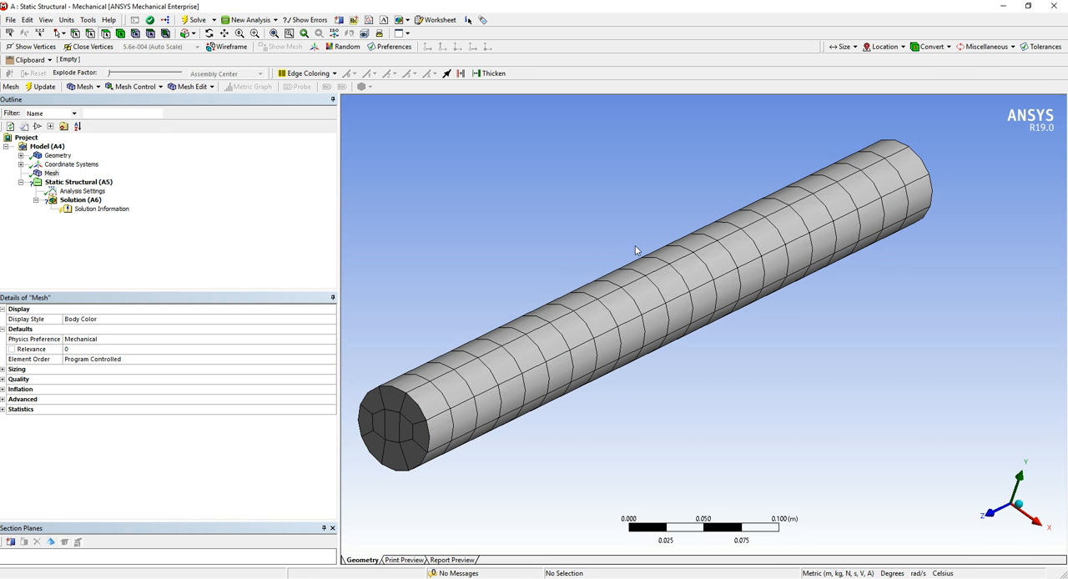
{"action": "right_click_drag", "start_coordinate": [393, 386], "coordinate": [473, 457]}
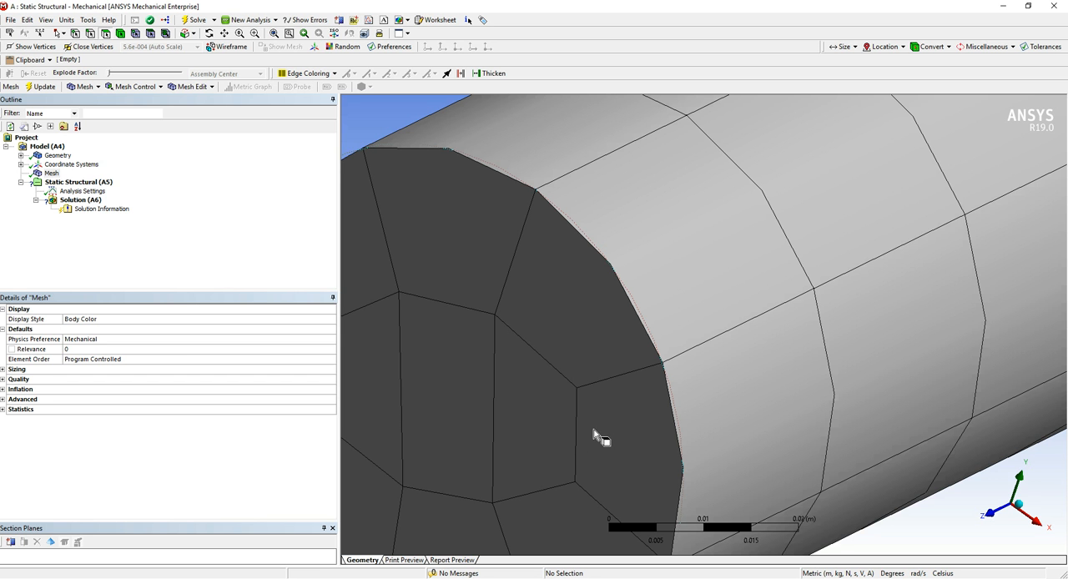
{"action": "scroll", "coordinate": [601, 437], "scroll_direction": "down", "scroll_amount": 4}
{"action": "scroll", "coordinate": [606, 432], "scroll_direction": "up", "scroll_amount": 2}
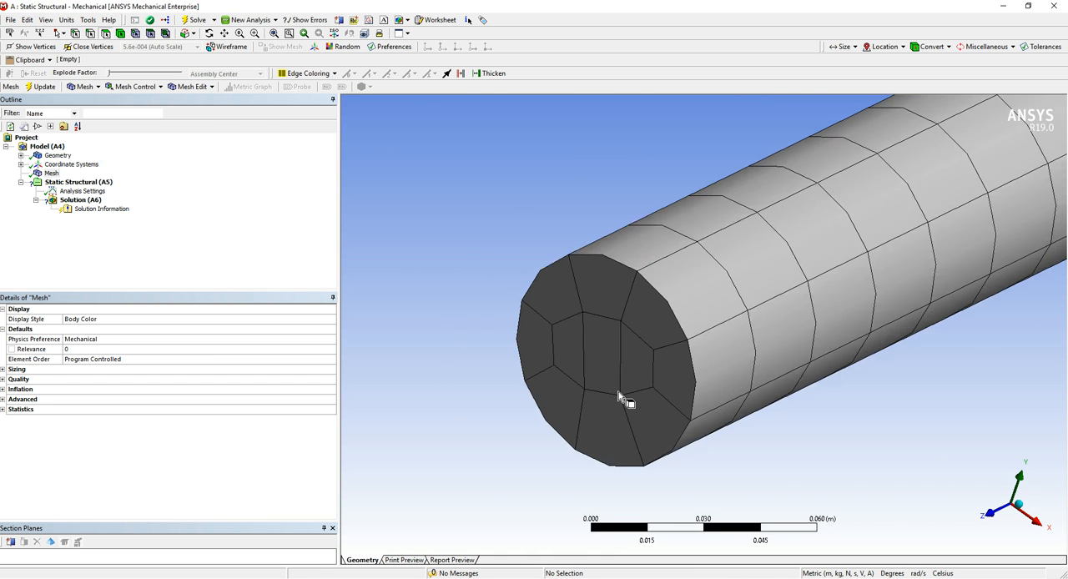
{"action": "scroll", "coordinate": [618, 398], "scroll_direction": "down", "scroll_amount": 6}
{"action": "middle_click_drag", "start_coordinate": [802, 295], "coordinate": [739, 291]}
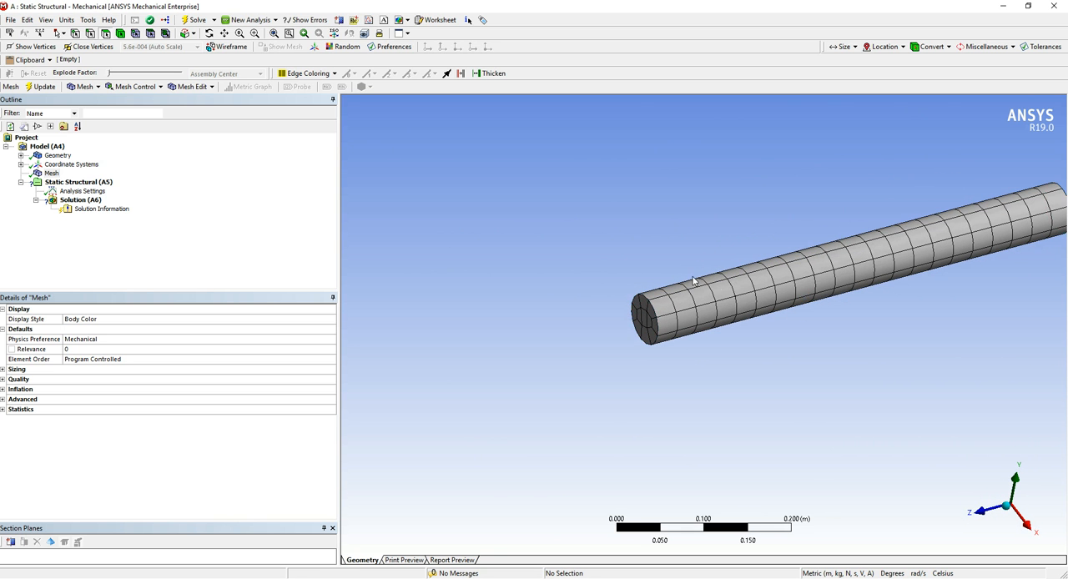
{"action": "scroll", "coordinate": [618, 426], "scroll_direction": "up", "scroll_amount": 10}
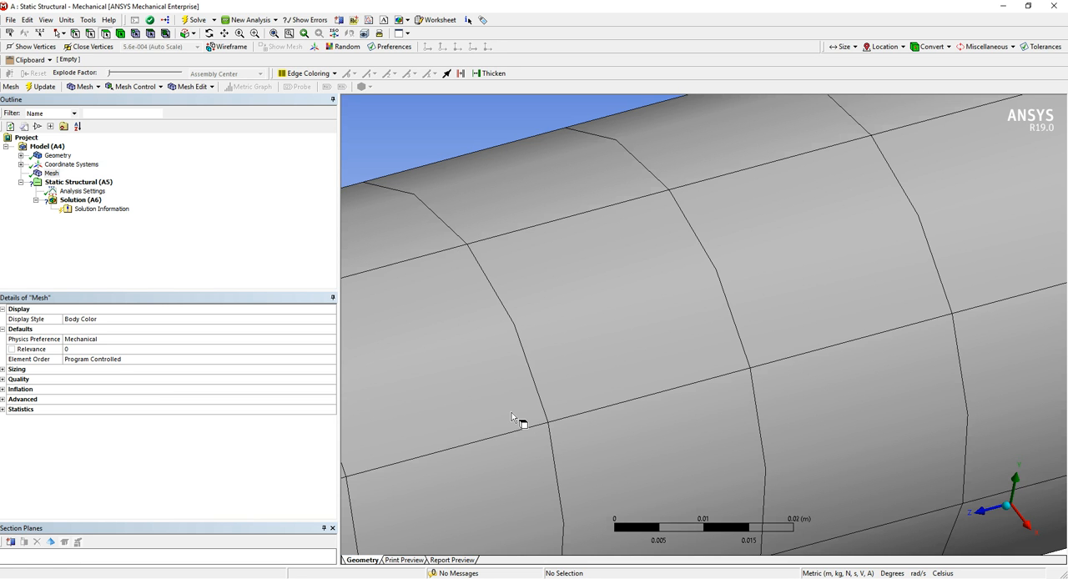
{"action": "scroll", "coordinate": [512, 417], "scroll_direction": "down", "scroll_amount": 6}
{"action": "middle_click_drag", "start_coordinate": [623, 372], "coordinate": [703, 364]}
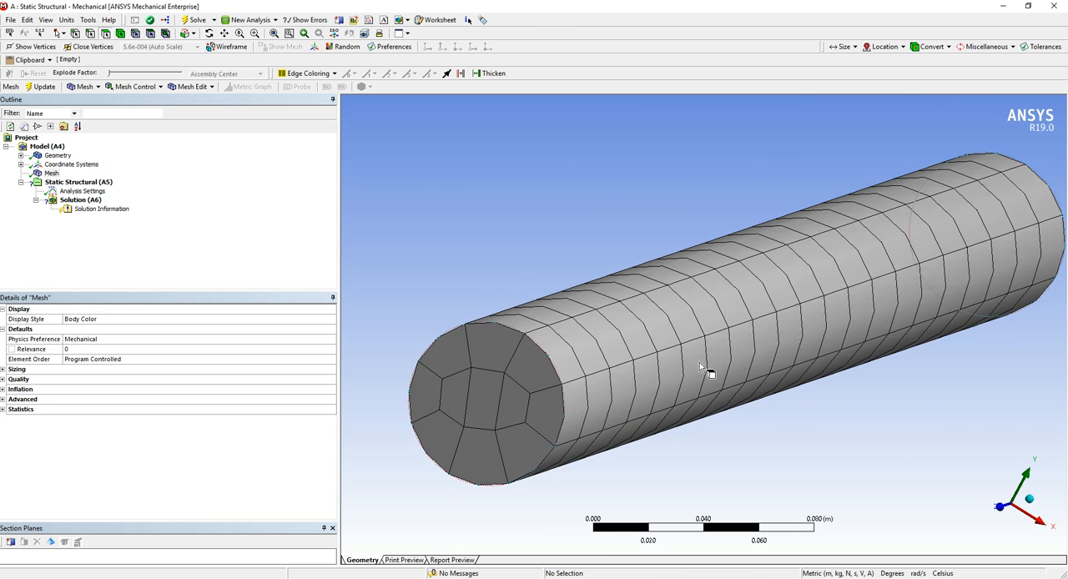
{"action": "right_click_drag", "start_coordinate": [486, 325], "coordinate": [589, 377]}
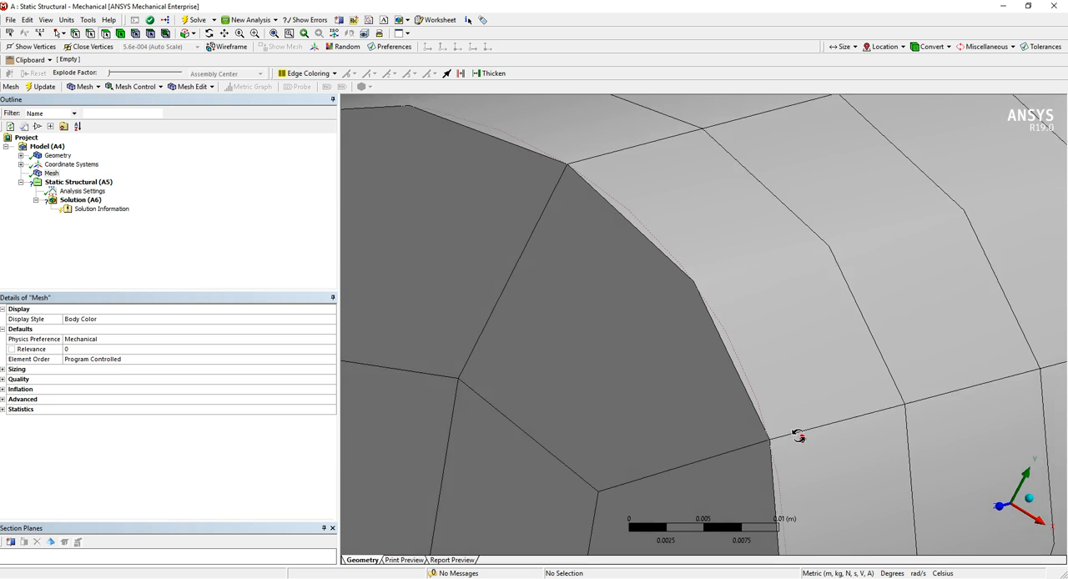
{"action": "scroll", "coordinate": [802, 439], "scroll_direction": "down", "scroll_amount": 3}
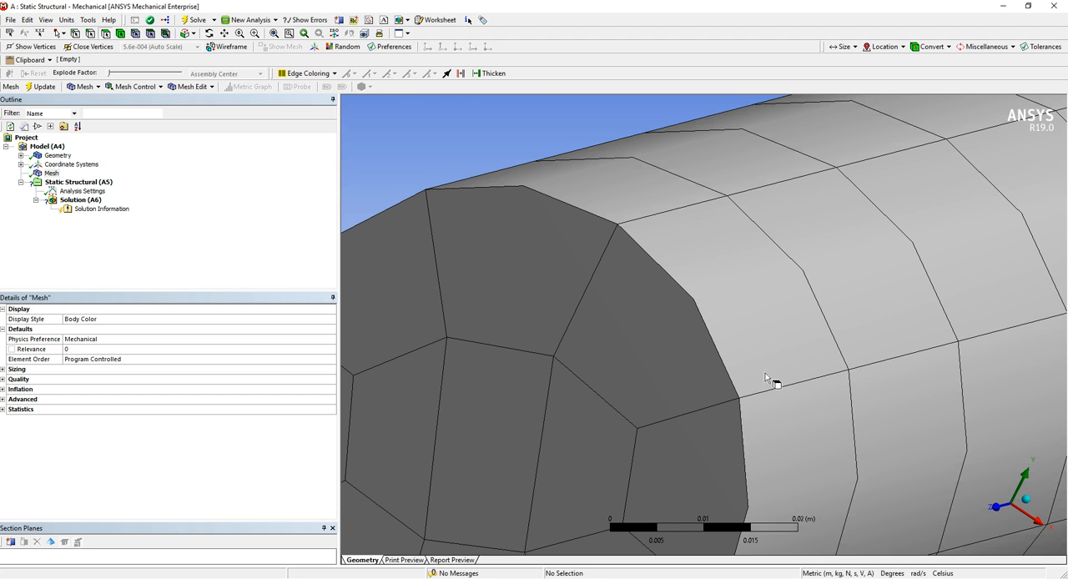
{"action": "scroll", "coordinate": [843, 392], "scroll_direction": "down", "scroll_amount": 2}
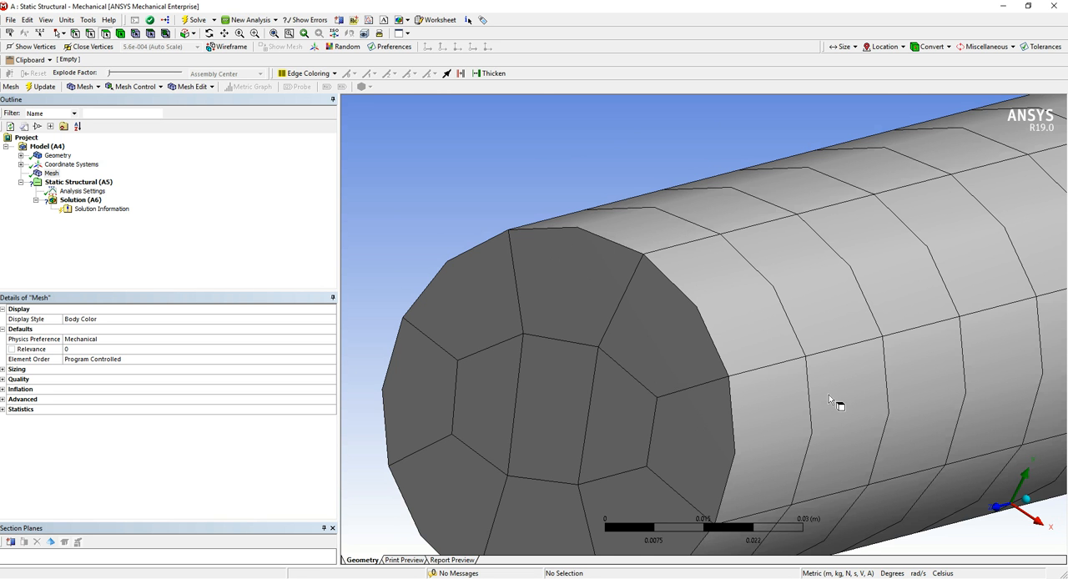
{"action": "scroll", "coordinate": [829, 395], "scroll_direction": "down", "scroll_amount": 5}
{"action": "middle_click_drag", "start_coordinate": [806, 334], "coordinate": [793, 317]}
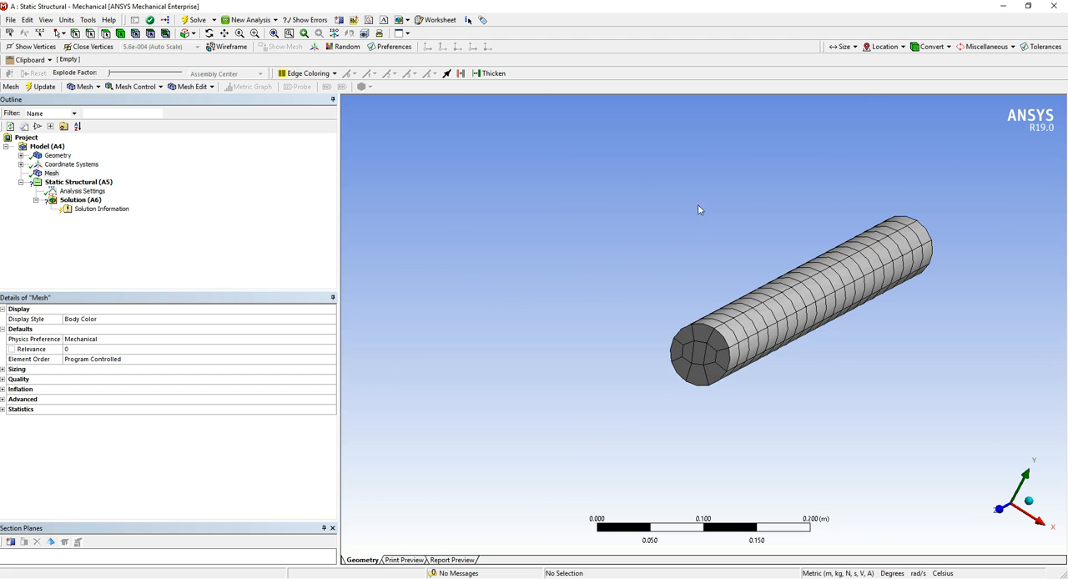
{"action": "left_click_drag", "start_coordinate": [683, 214], "coordinate": [965, 394]}
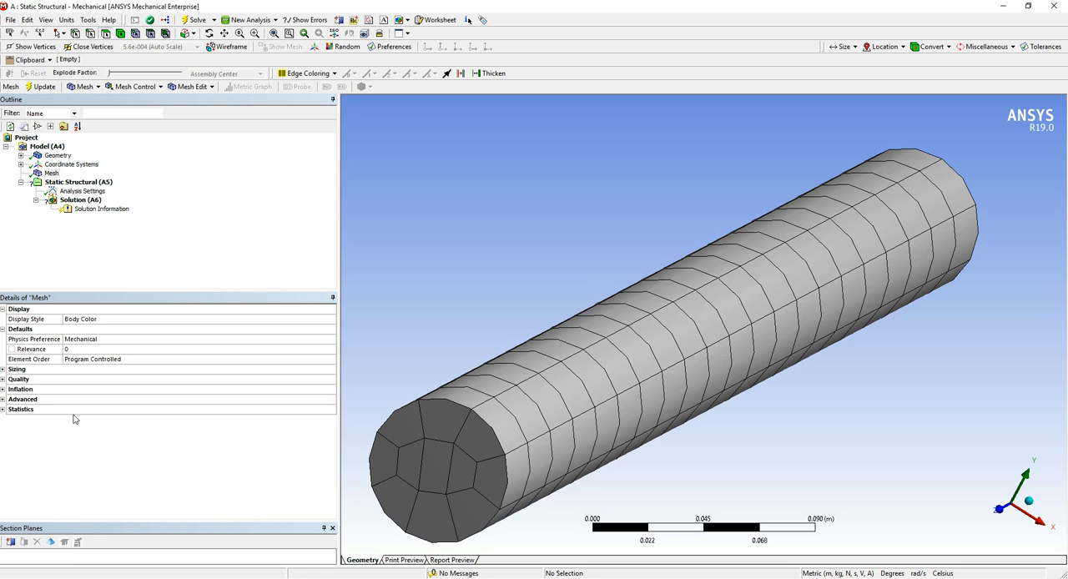
Add a fixed support to the cylinder's circular end face on the positive Z side
{"action": "left_click", "coordinate": [226, 224]}
{"action": "left_click", "coordinate": [88, 200]}
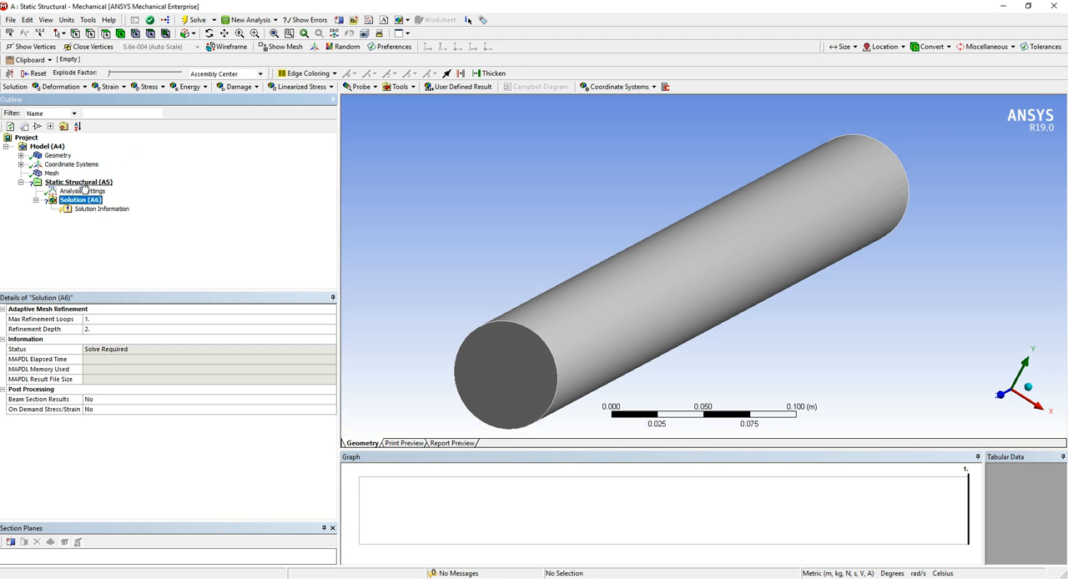
{"action": "left_click", "coordinate": [80, 182]}
{"action": "mouse_move", "coordinate": [758, 272]}
{"action": "middle_mouse_down"}
{"action": "mouse_move", "coordinate": [643, 273]}
{"action": "mouse_move", "coordinate": [752, 274]}
{"action": "middle_mouse_up"}
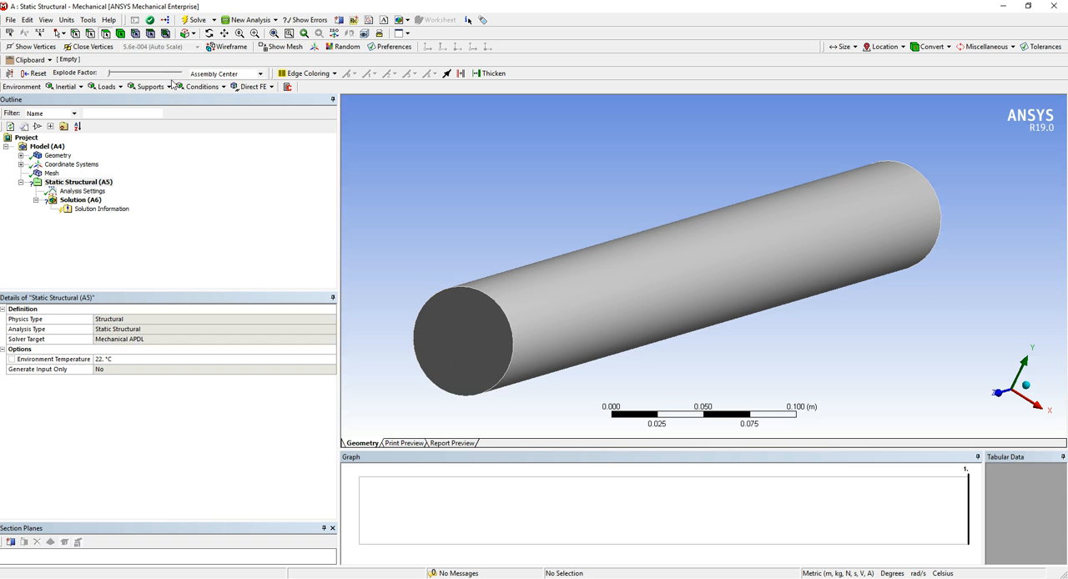
{"action": "right_click", "coordinate": [84, 185]}
{"action": "mouse_move", "coordinate": [204, 191]}
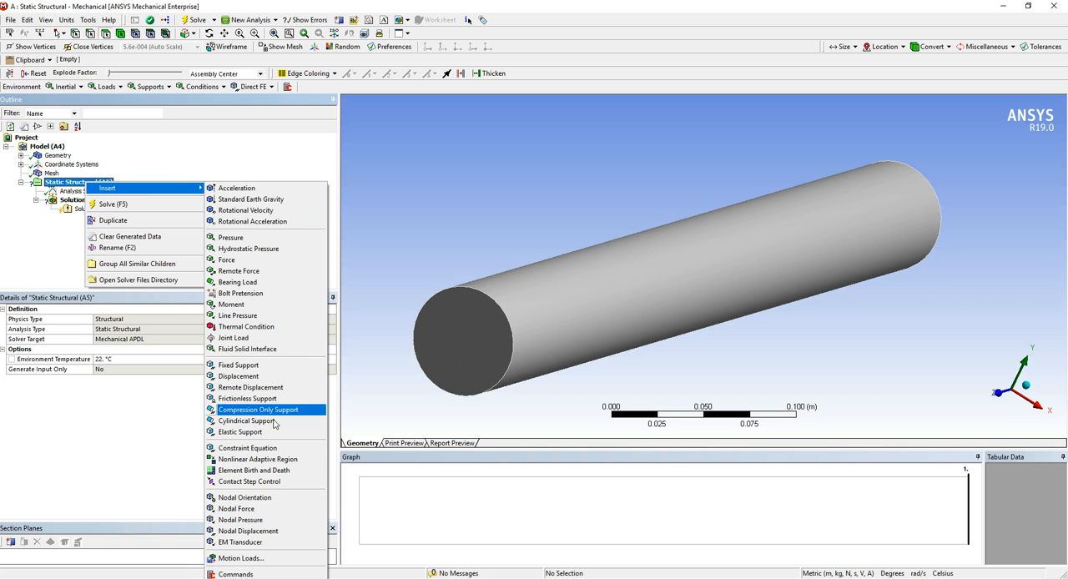
{"action": "left_click", "coordinate": [230, 367]}
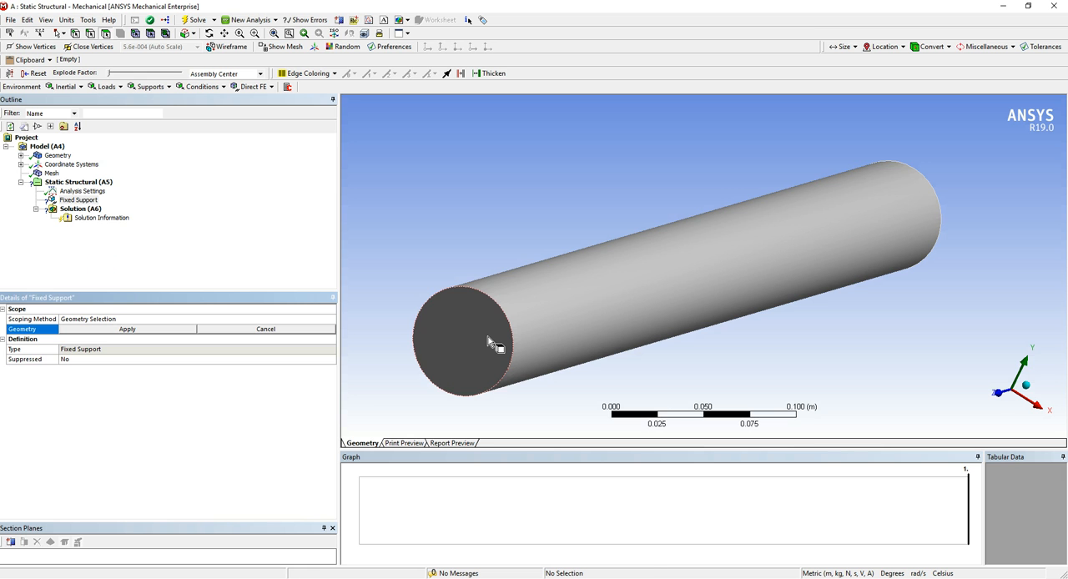
{"action": "left_click", "coordinate": [492, 343]}
{"action": "mouse_move", "coordinate": [568, 350]}
{"action": "middle_mouse_down"}
{"action": "mouse_move", "coordinate": [595, 321]}
{"action": "mouse_move", "coordinate": [566, 349]}
{"action": "mouse_move", "coordinate": [584, 357]}
{"action": "middle_mouse_up"}
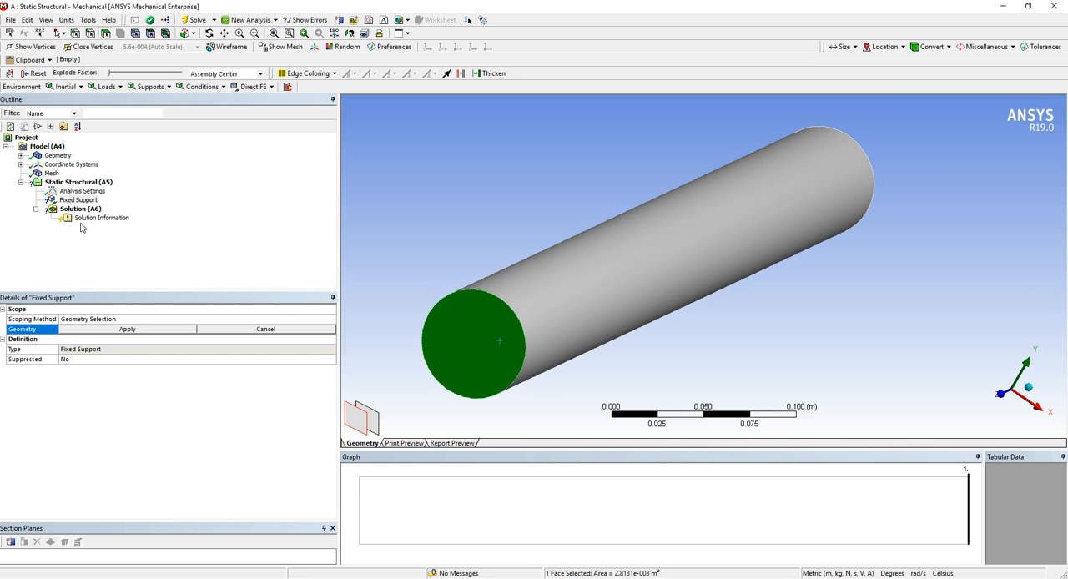
{"action": "left_click", "coordinate": [138, 333]}
{"action": "mouse_move", "coordinate": [469, 384]}
{"action": "middle_mouse_down"}
{"action": "mouse_move", "coordinate": [498, 360]}
{"action": "mouse_move", "coordinate": [541, 365]}
{"action": "mouse_move", "coordinate": [504, 382]}
{"action": "mouse_move", "coordinate": [478, 378]}
{"action": "mouse_move", "coordinate": [506, 370]}
{"action": "mouse_move", "coordinate": [527, 382]}
{"action": "mouse_move", "coordinate": [489, 375]}
{"action": "mouse_move", "coordinate": [498, 393]}
{"action": "mouse_move", "coordinate": [487, 391]}
{"action": "middle_mouse_up"}
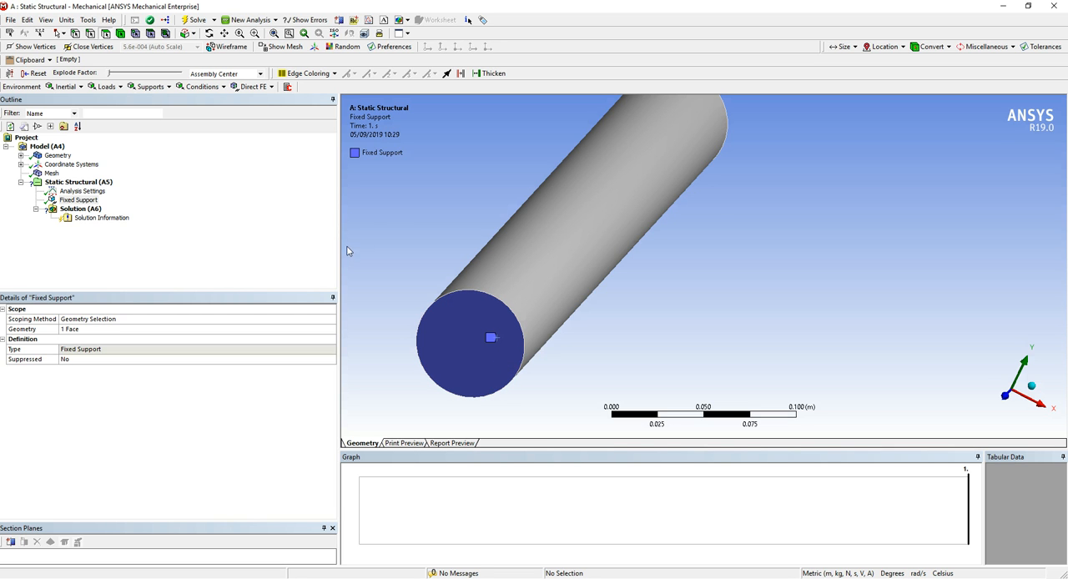
Add a force load scoped to the cylinder's end face opposite the fixed support
{"action": "left_click", "coordinate": [94, 182]}
{"action": "right_click", "coordinate": [98, 185]}
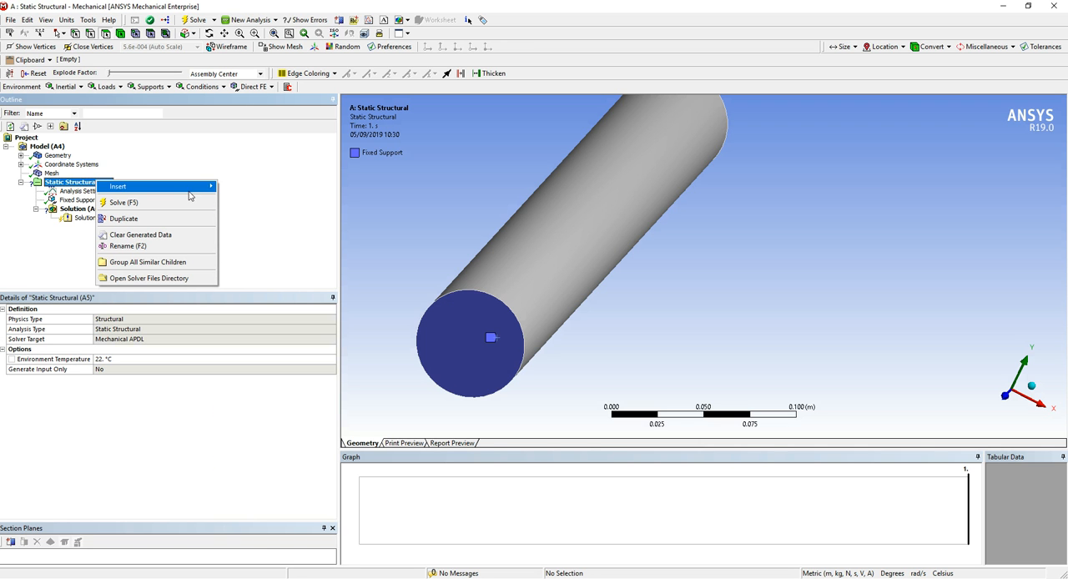
{"action": "mouse_move", "coordinate": [189, 193]}
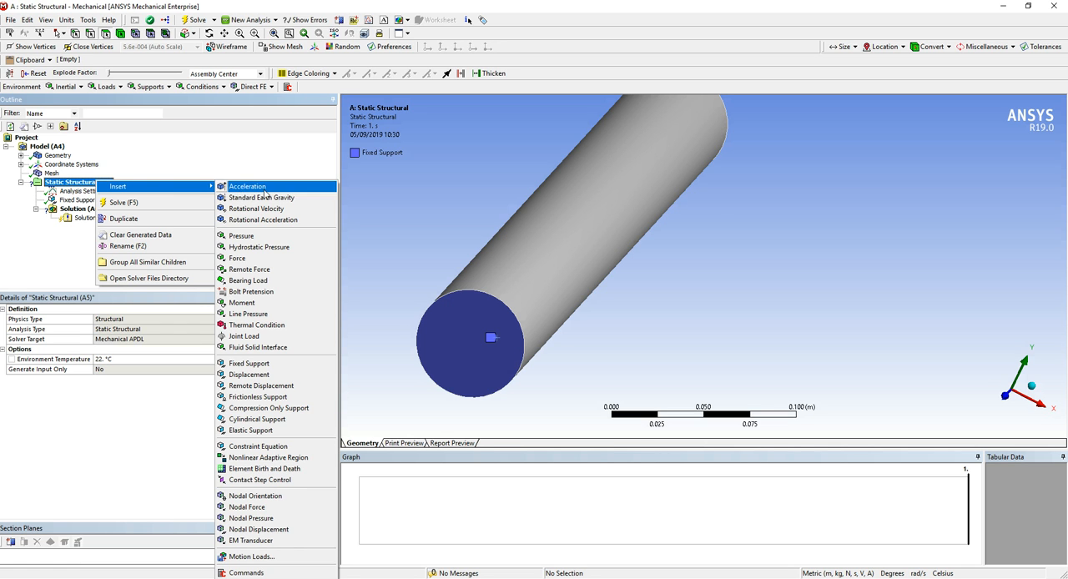
{"action": "left_click", "coordinate": [263, 259]}
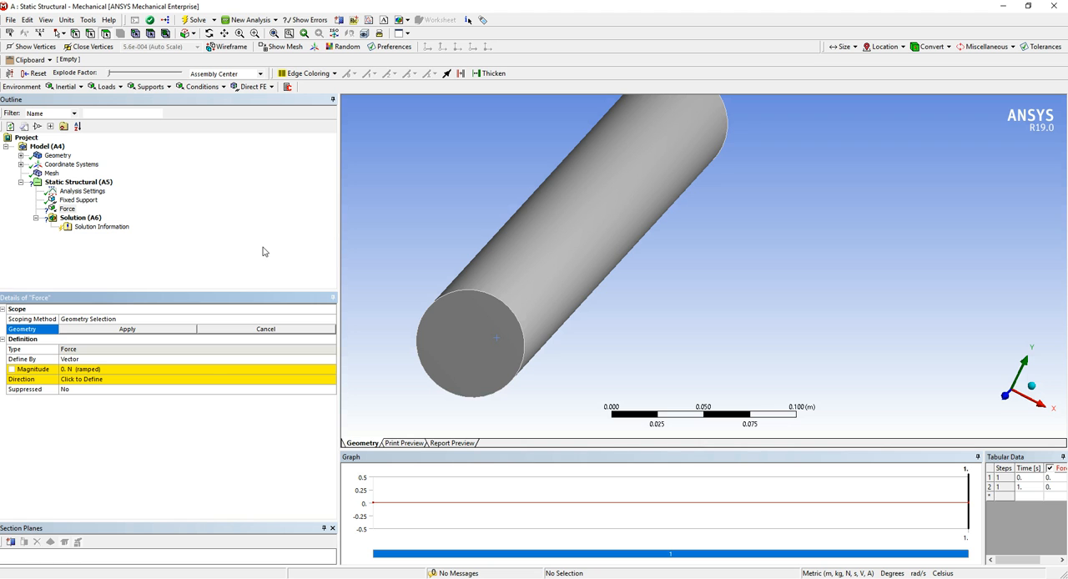
{"action": "left_click", "coordinate": [483, 342]}
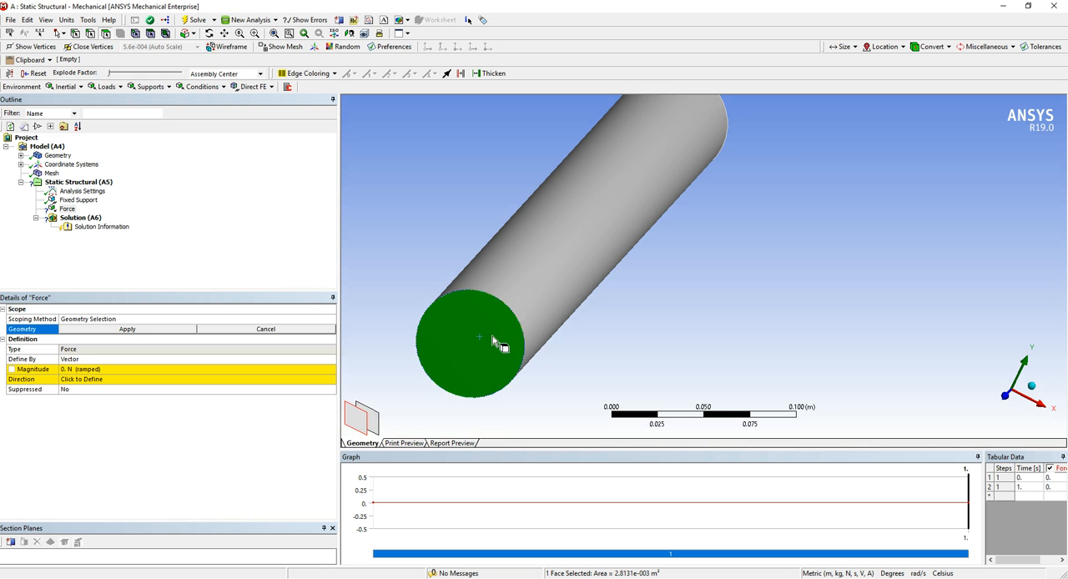
{"action": "middle_click_drag", "start_coordinate": [615, 351], "coordinate": [419, 312]}
{"action": "left_click", "coordinate": [761, 325]}
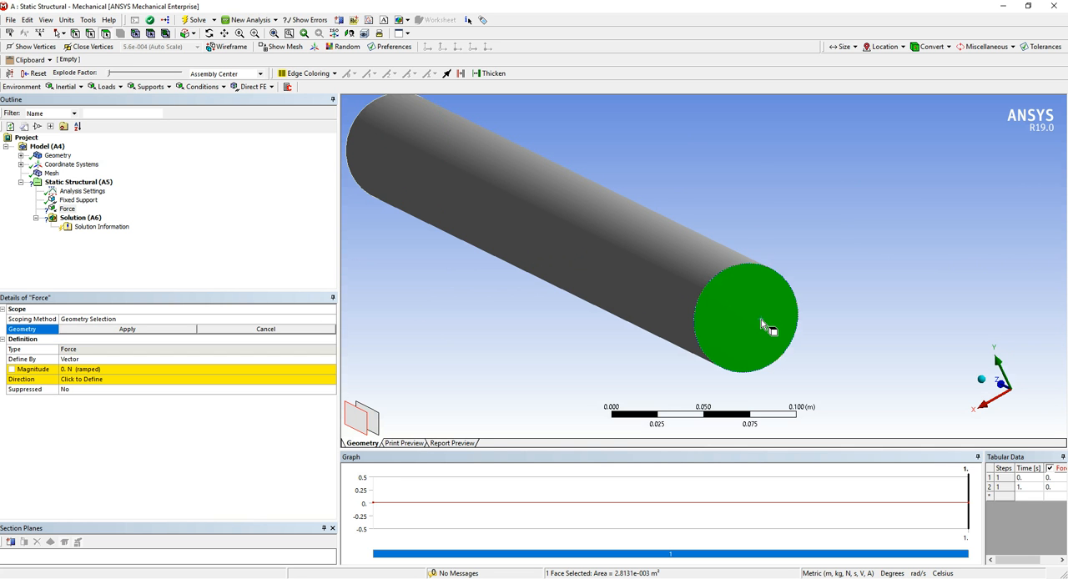
{"action": "mouse_move", "coordinate": [503, 281]}
{"action": "middle_mouse_down"}
{"action": "mouse_move", "coordinate": [508, 272]}
{"action": "mouse_move", "coordinate": [806, 286]}
{"action": "mouse_move", "coordinate": [558, 270]}
{"action": "mouse_move", "coordinate": [493, 278]}
{"action": "middle_mouse_up"}
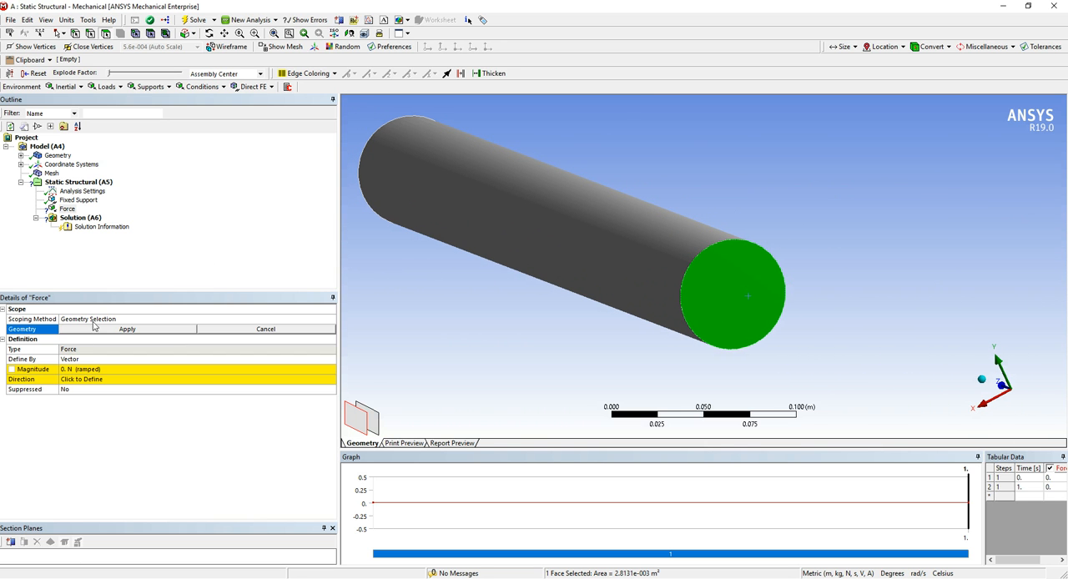
{"action": "left_click", "coordinate": [117, 331]}
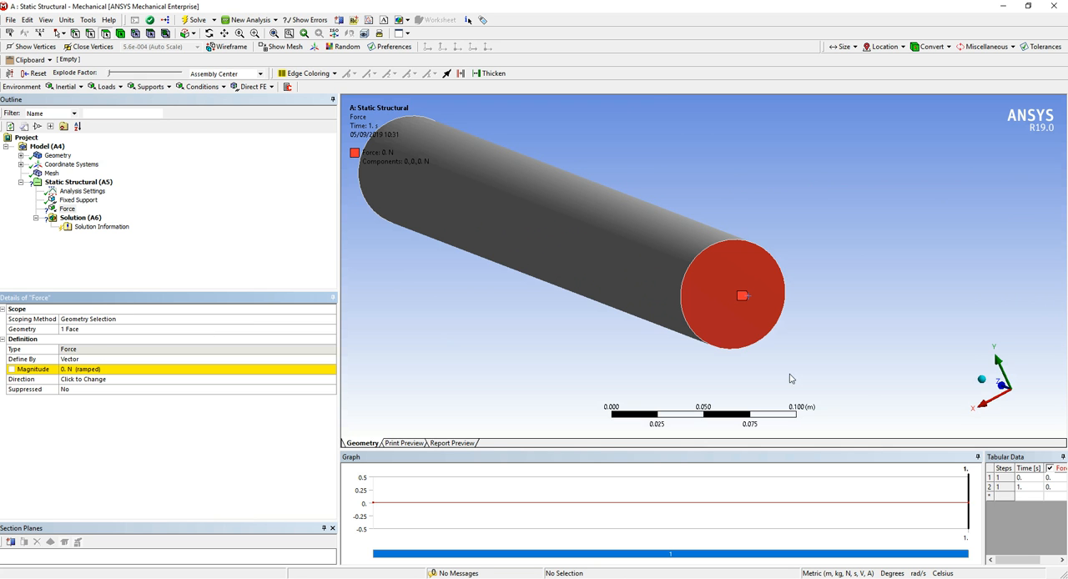
Set the magnitude of the vector-defined force to 800 N
{"action": "middle_click_drag", "start_coordinate": [763, 333], "coordinate": [785, 322]}
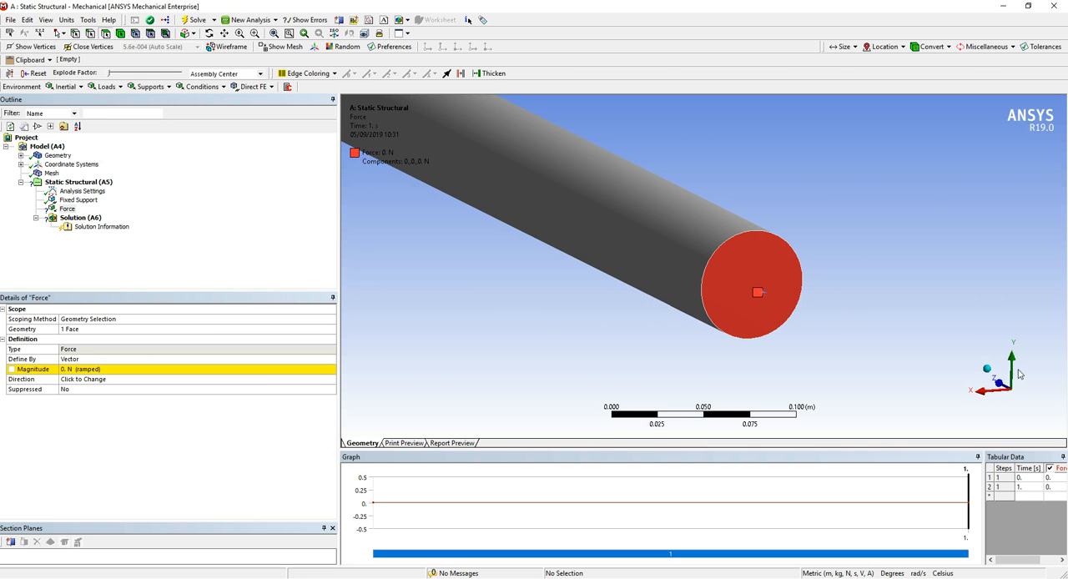
{"action": "left_click", "coordinate": [138, 372]}
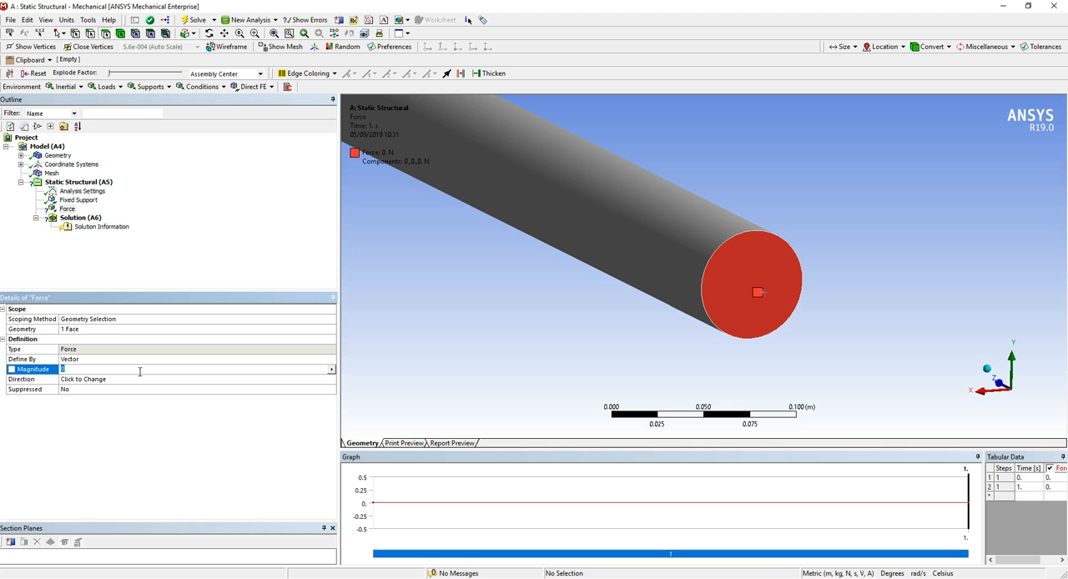
{"action": "type", "text": "800"}
{"action": "key", "text": "Return"}
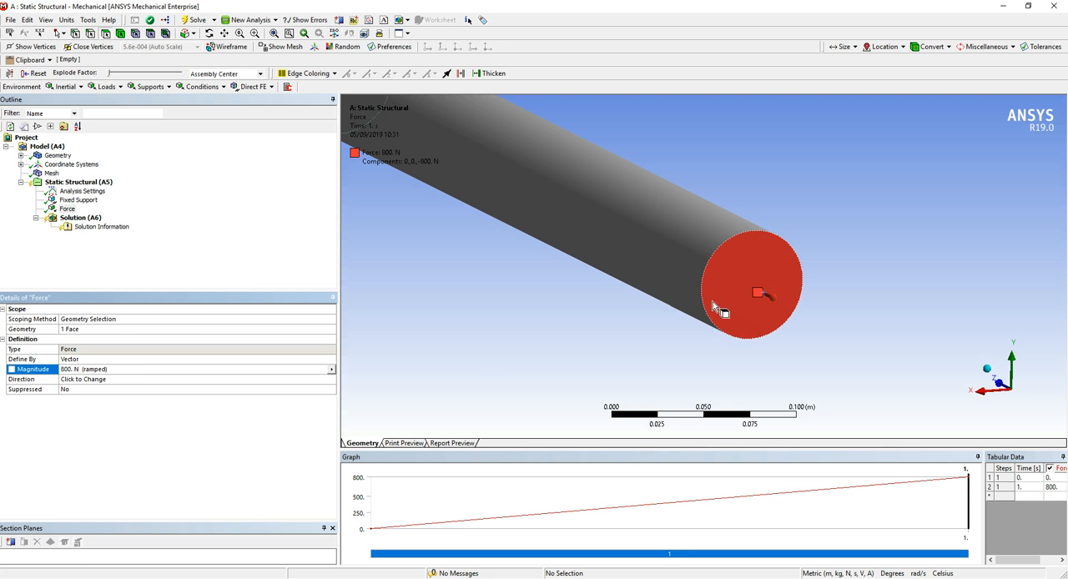
Try to reverse the direction of the force vector acting on the end face
{"action": "middle_click_drag", "start_coordinate": [739, 296], "coordinate": [807, 299]}
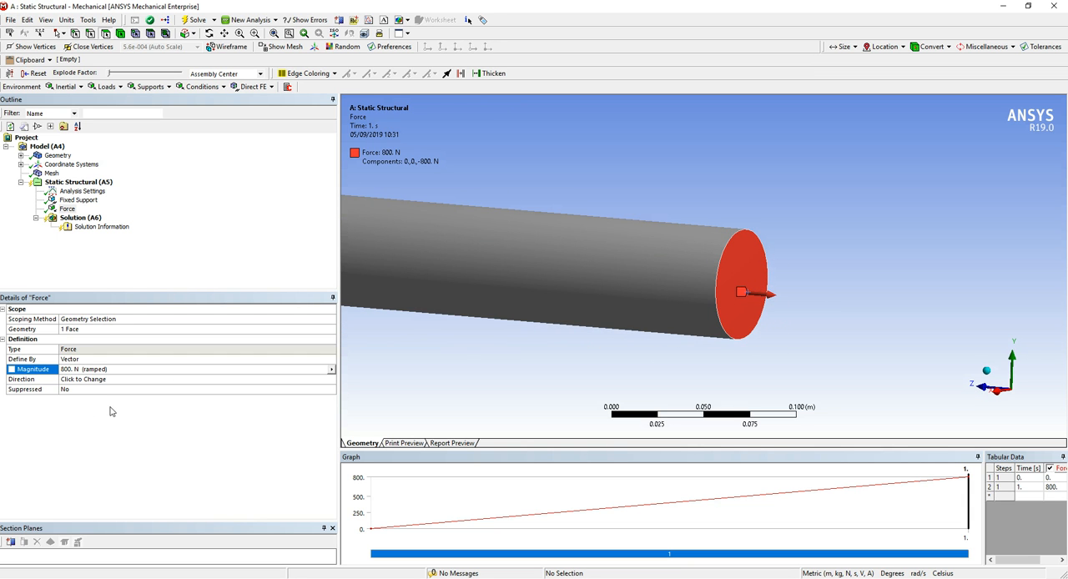
{"action": "left_click", "coordinate": [97, 381]}
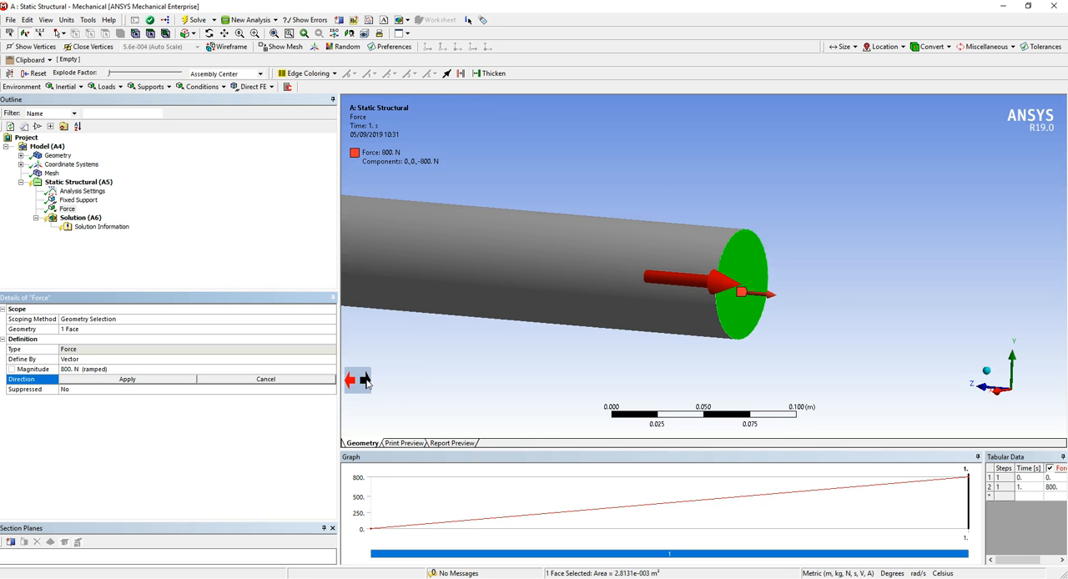
{"action": "left_click", "coordinate": [367, 382]}
{"action": "left_click", "coordinate": [351, 381]}
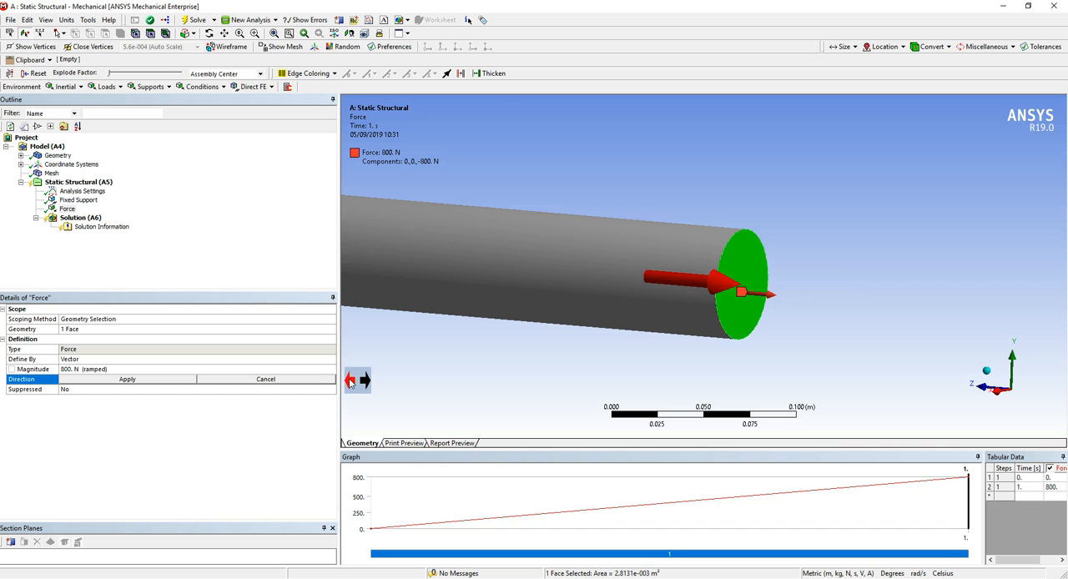
{"action": "left_click", "coordinate": [374, 387]}
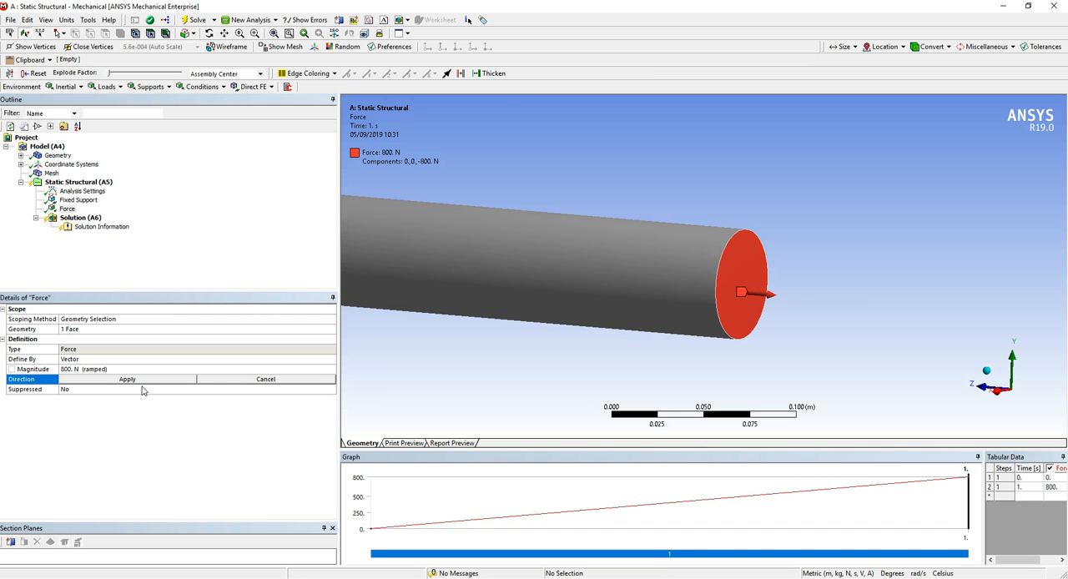
Define the force by components in the global coordinate system, with a Y component of -800 N
{"action": "left_click", "coordinate": [123, 360]}
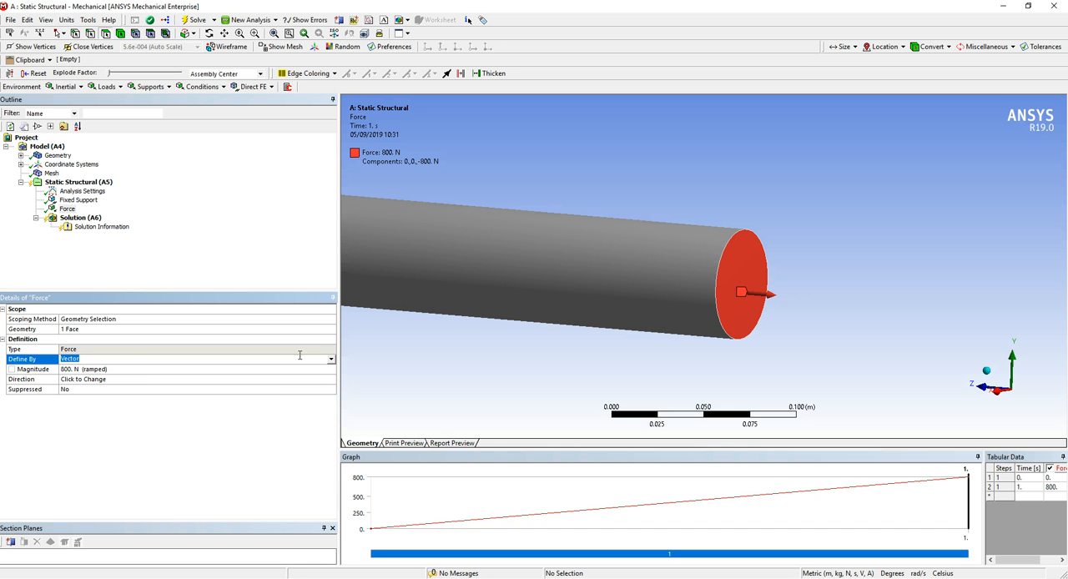
{"action": "left_click", "coordinate": [332, 359]}
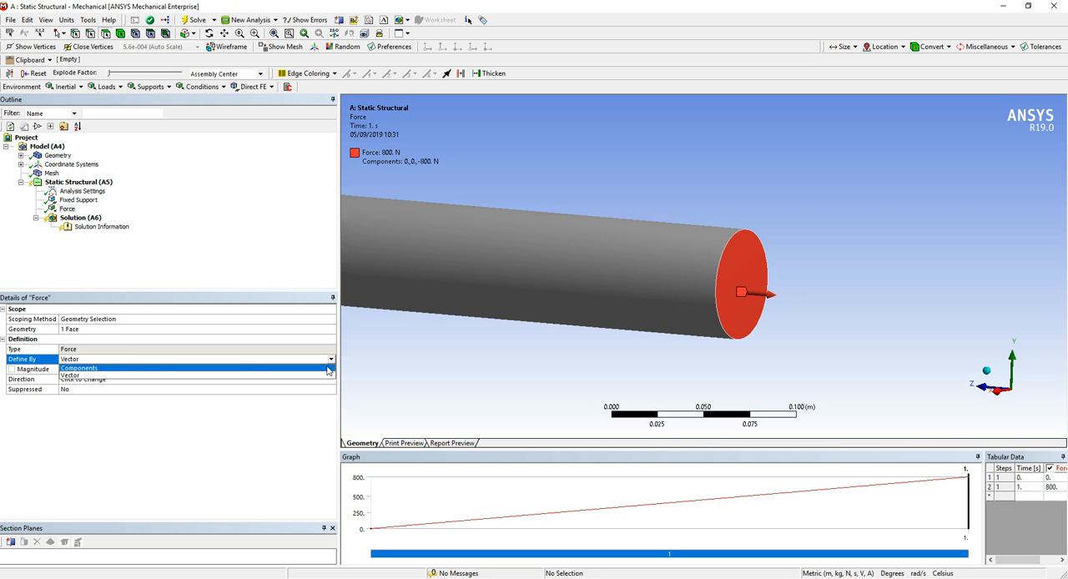
{"action": "left_click", "coordinate": [328, 368]}
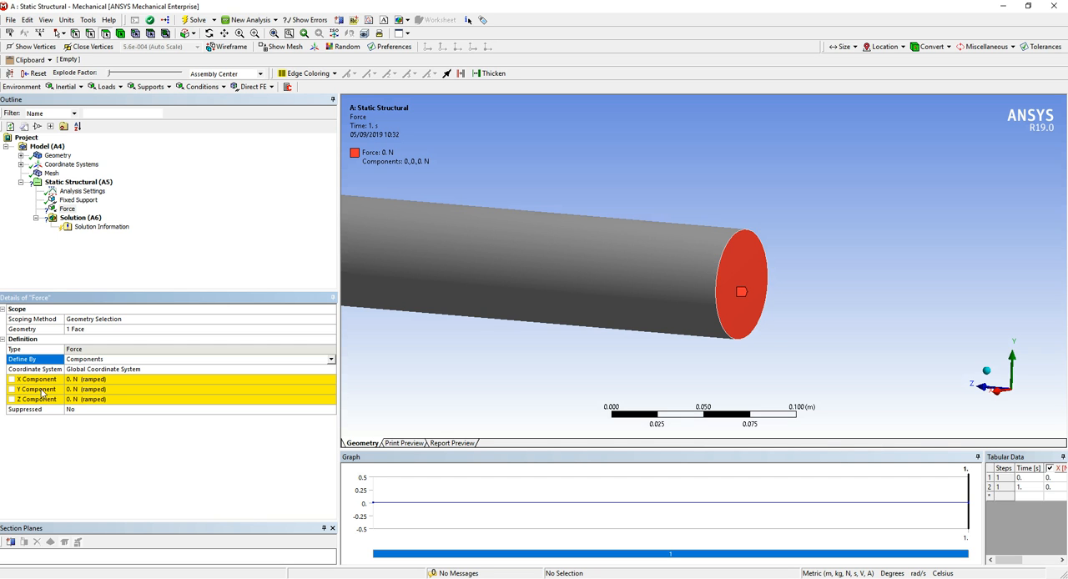
{"action": "left_click", "coordinate": [100, 390]}
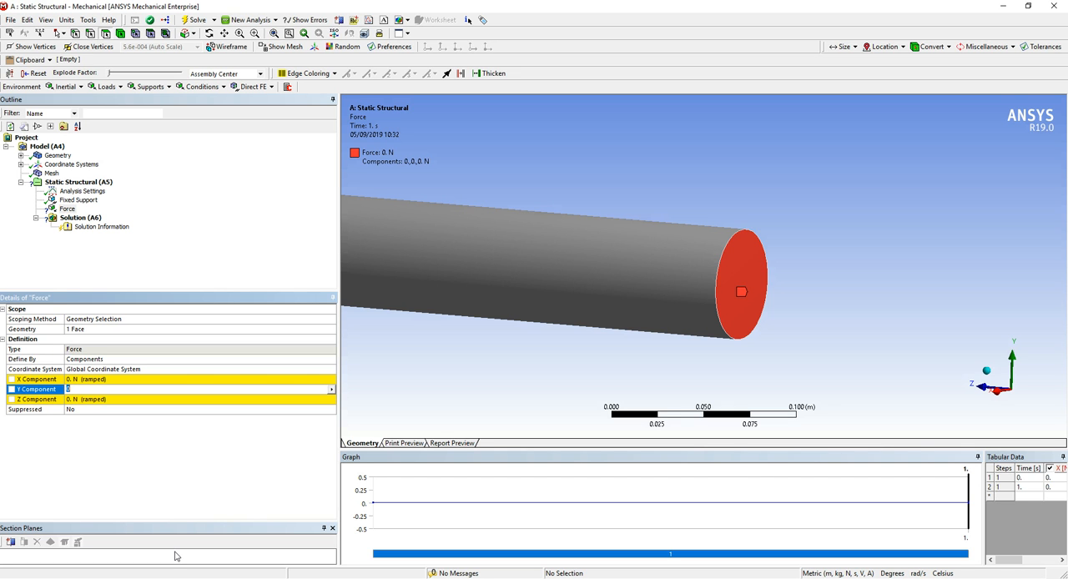
{"action": "type", "text": "-800"}
{"action": "key", "text": "Return"}
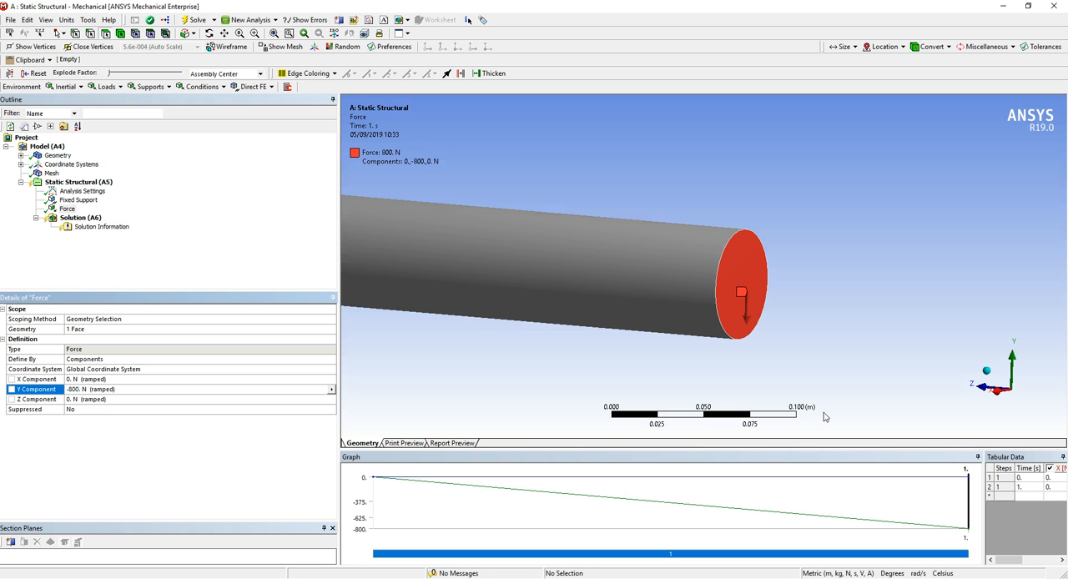
Examine the force's direction on the loaded end face and along the whole cylinder
{"action": "left_click_drag", "start_coordinate": [718, 270], "coordinate": [778, 354]}
{"action": "scroll", "coordinate": [700, 223], "scroll_direction": "down", "scroll_amount": 10}
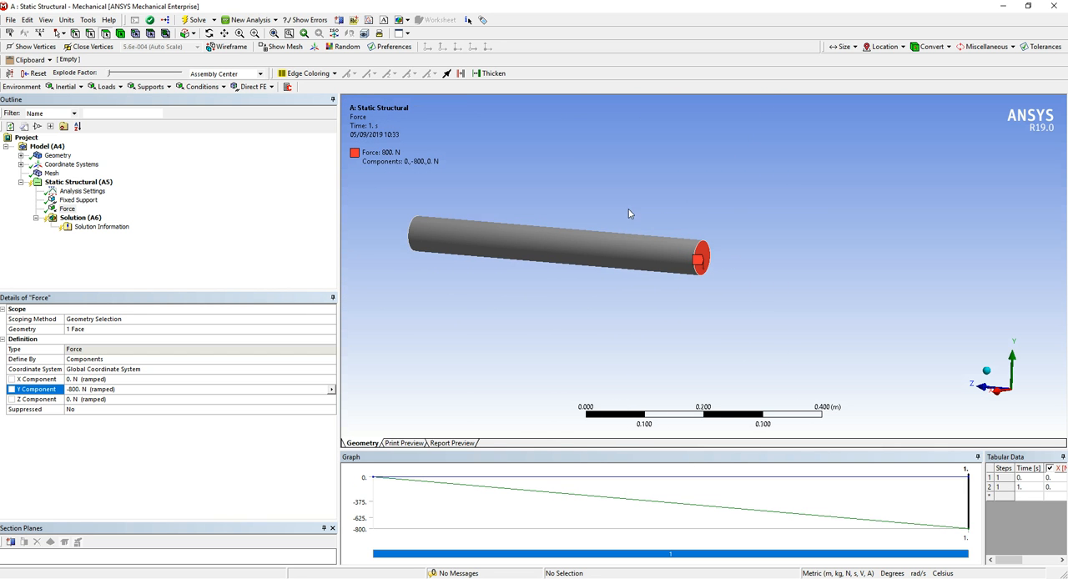
{"action": "middle_click_drag", "start_coordinate": [636, 208], "coordinate": [602, 203]}
{"action": "right_click_drag", "start_coordinate": [420, 194], "coordinate": [691, 291]}
{"action": "middle_click_drag", "start_coordinate": [692, 293], "coordinate": [648, 295]}
{"action": "right_click", "coordinate": [649, 298]}
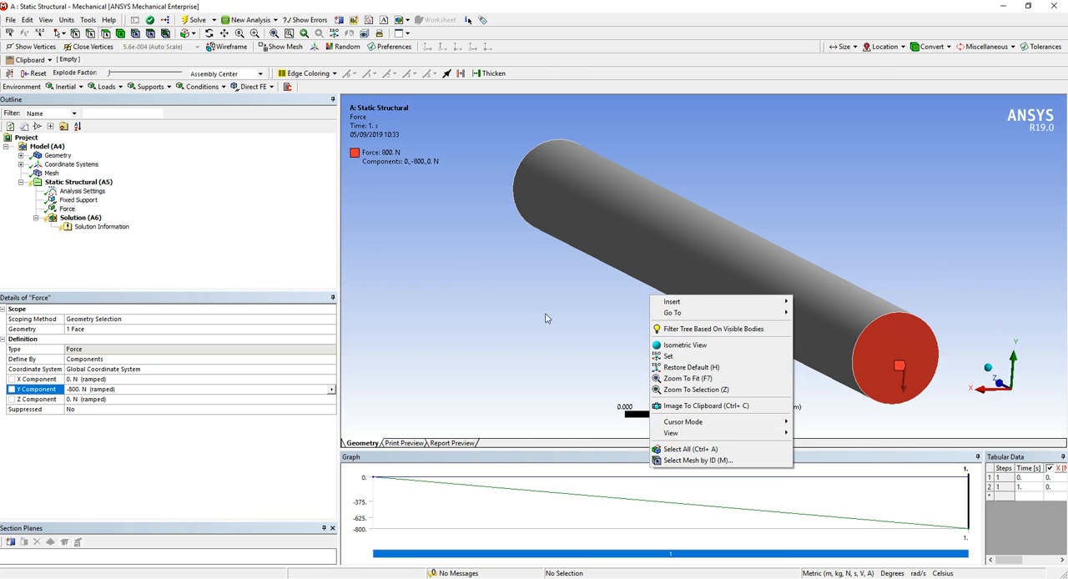
{"action": "left_click", "coordinate": [508, 296]}
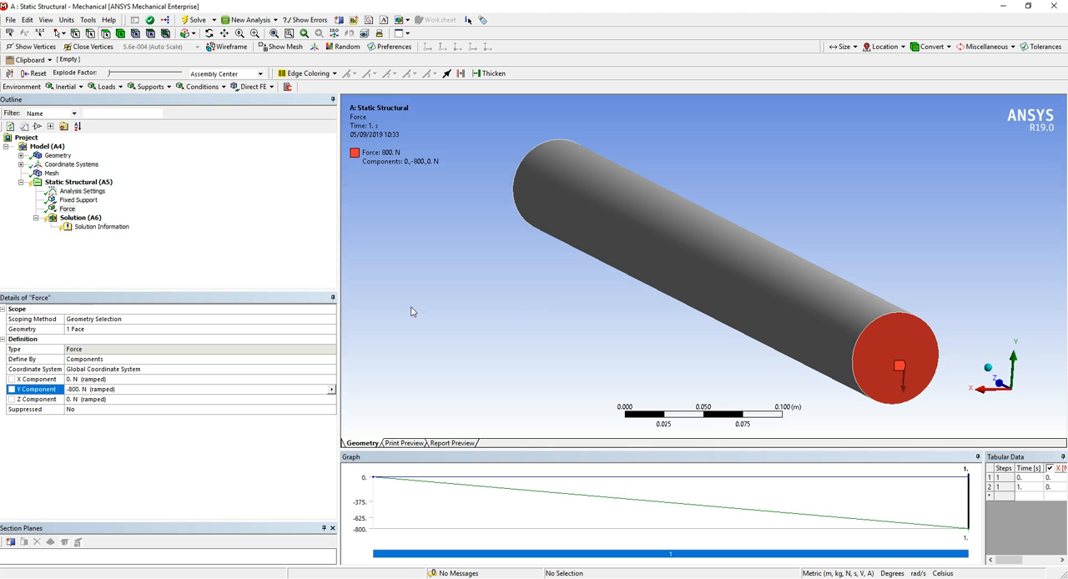
Add a Total Deformation result for all bodies to the solution
{"action": "left_click", "coordinate": [84, 217]}
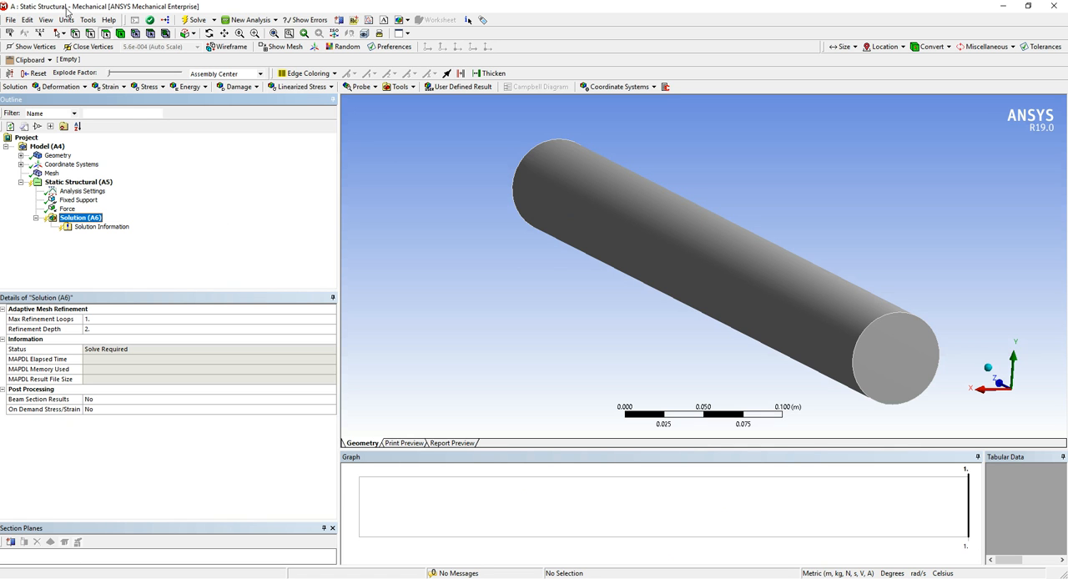
{"action": "left_click", "coordinate": [75, 89]}
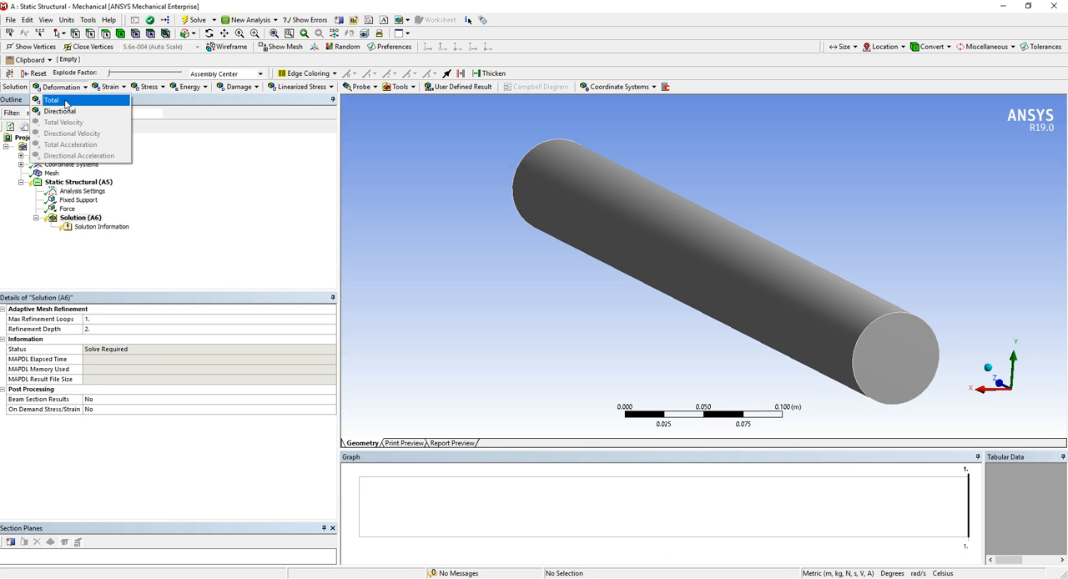
{"action": "left_click", "coordinate": [65, 101]}
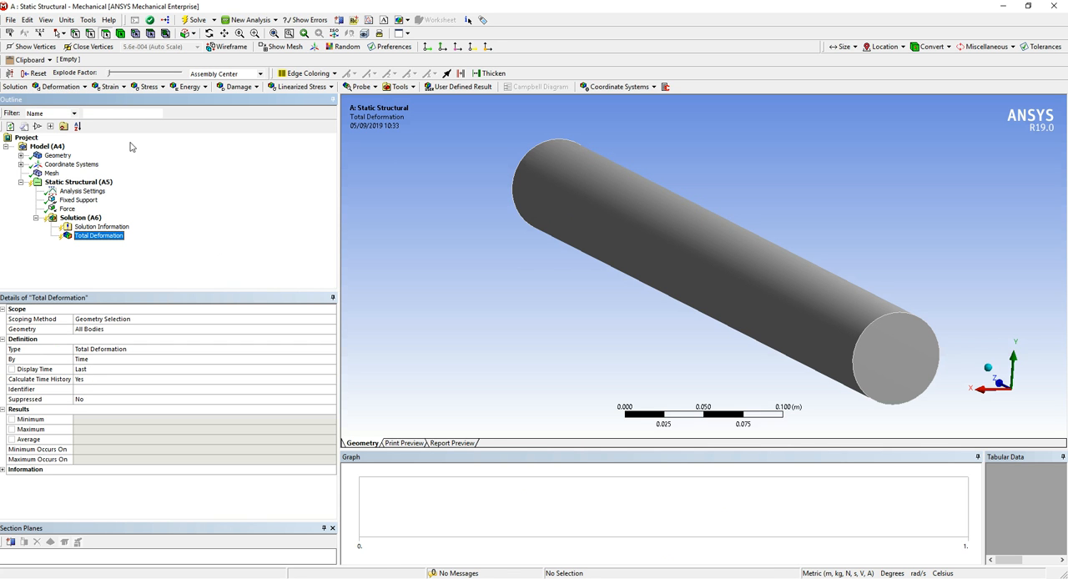
Add Equivalent (von-Mises) stress and Equivalent (von-Mises) strain results to the solution
{"action": "left_click", "coordinate": [156, 88]}
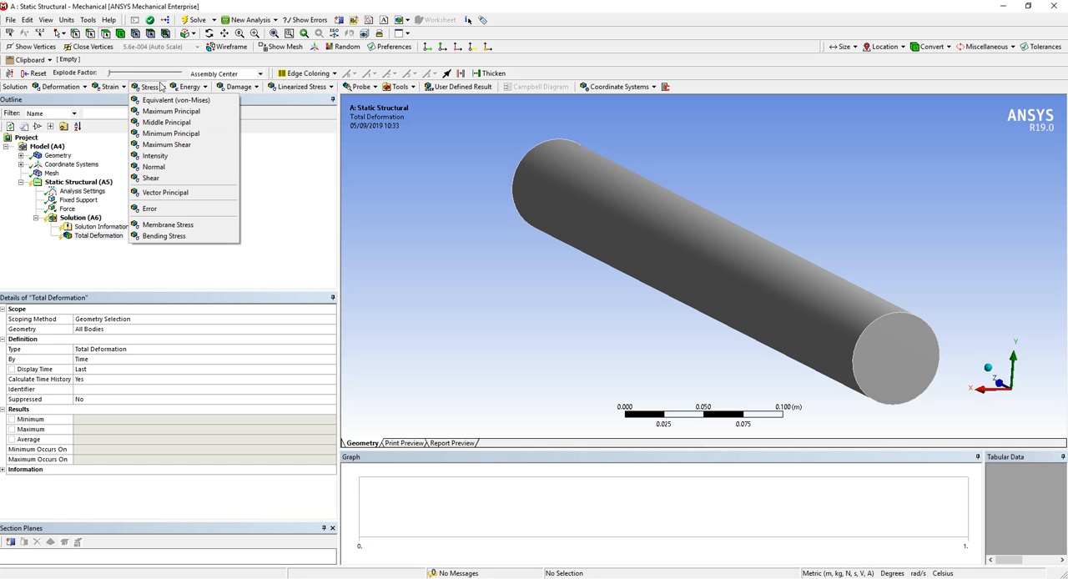
{"action": "left_click", "coordinate": [164, 102]}
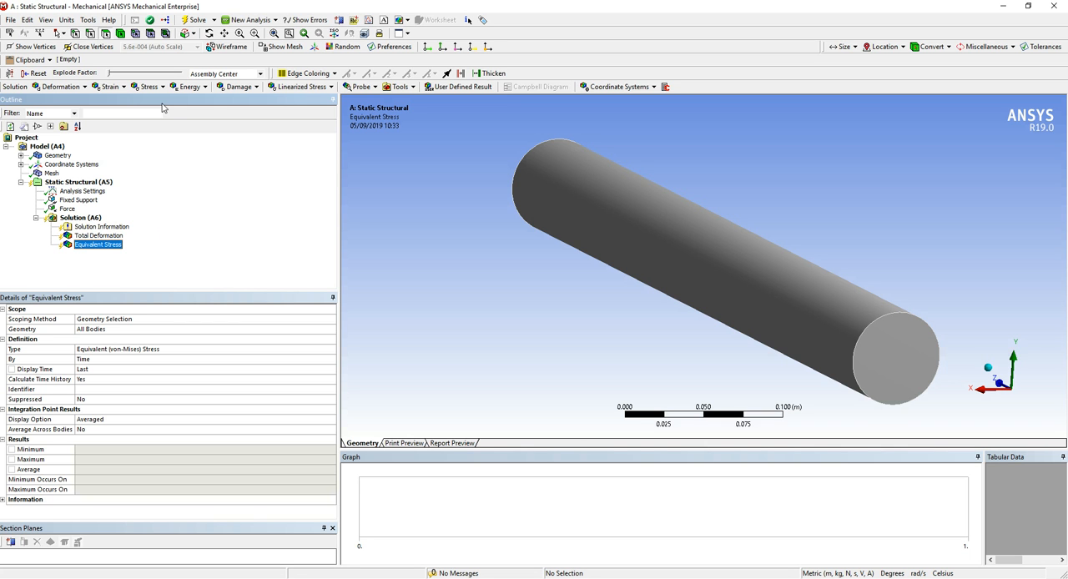
{"action": "left_click", "coordinate": [110, 86]}
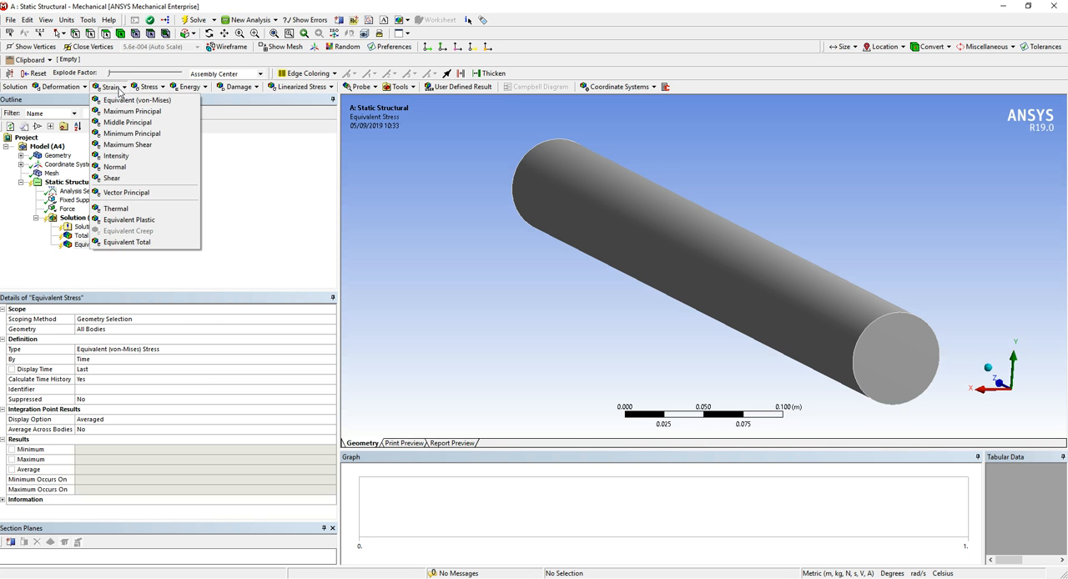
{"action": "left_click", "coordinate": [137, 101]}
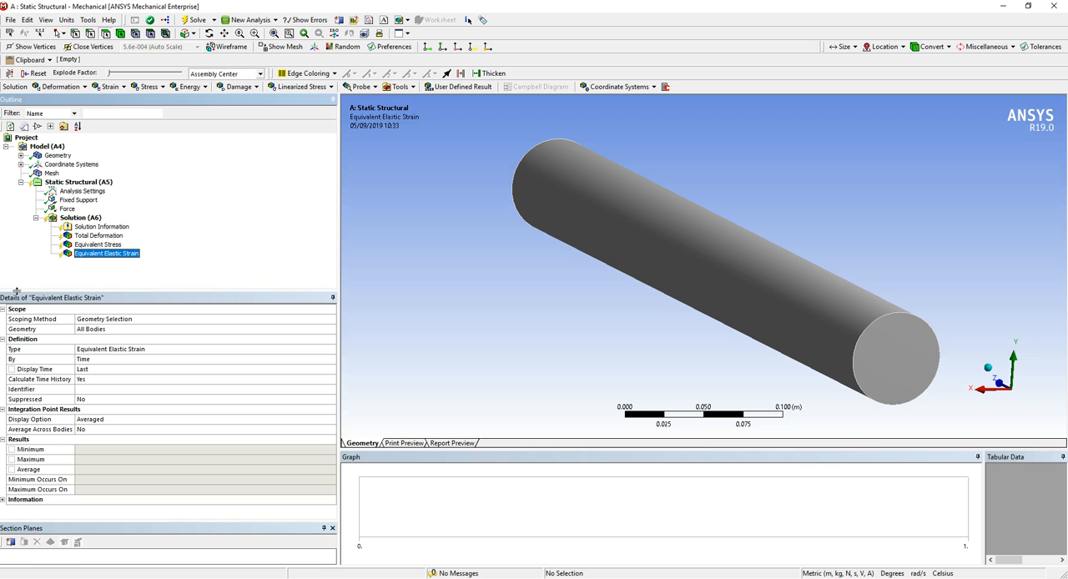
Delete the Equivalent Elastic Strain result from the solution and solve the static structural analysis
{"action": "left_click", "coordinate": [112, 252]}
{"action": "right_click", "coordinate": [112, 253]}
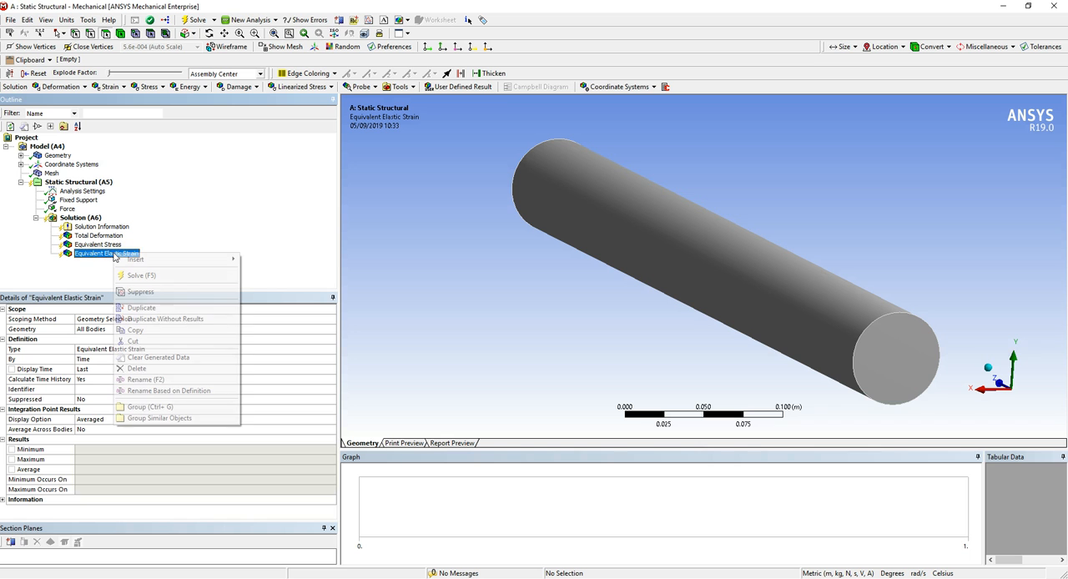
{"action": "left_click", "coordinate": [157, 368]}
{"action": "left_click", "coordinate": [536, 339]}
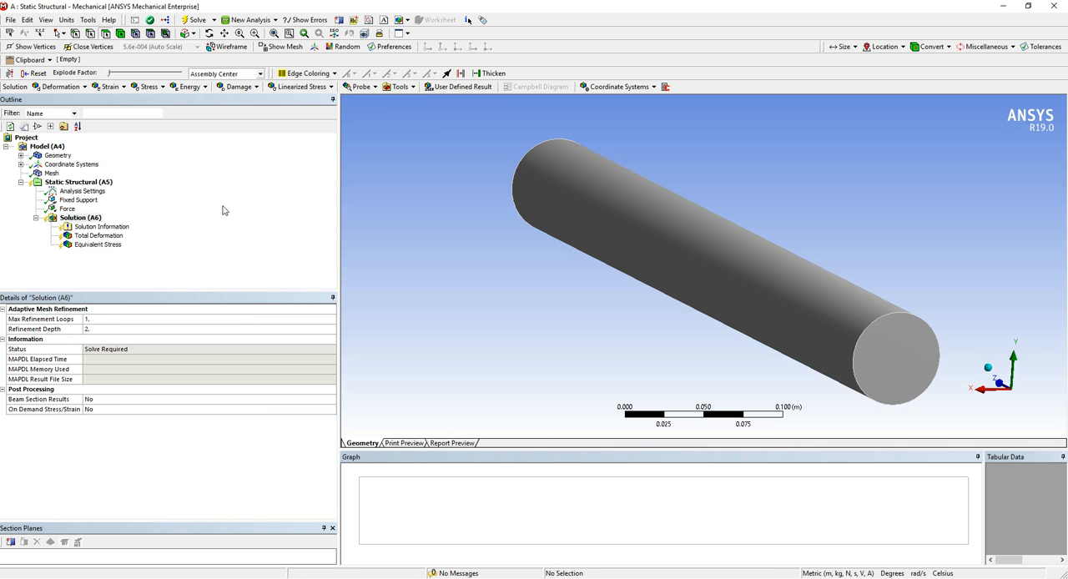
{"action": "left_click", "coordinate": [192, 20]}
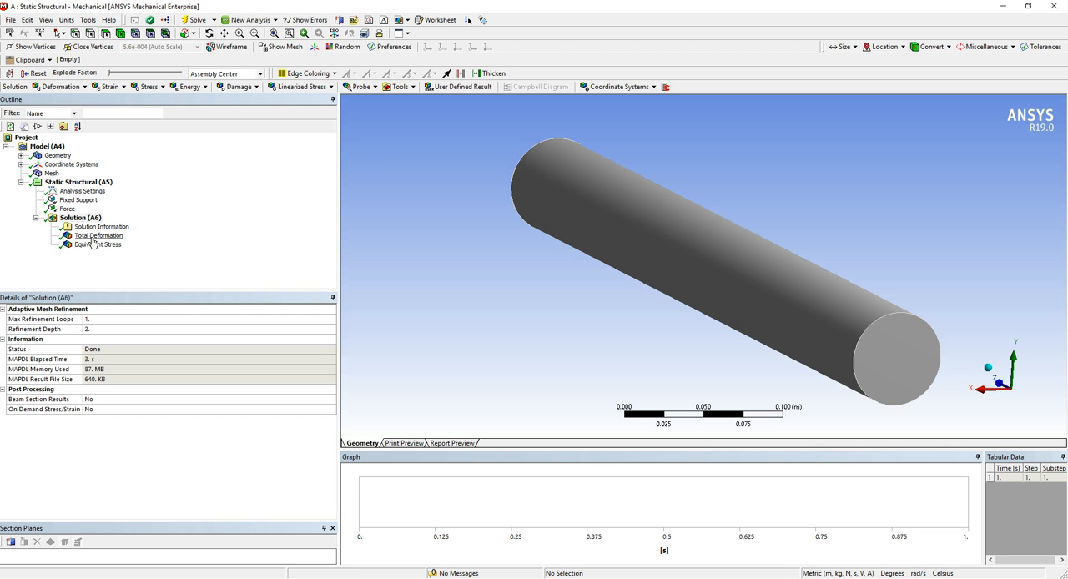
{"action": "left_click", "coordinate": [187, 283]}
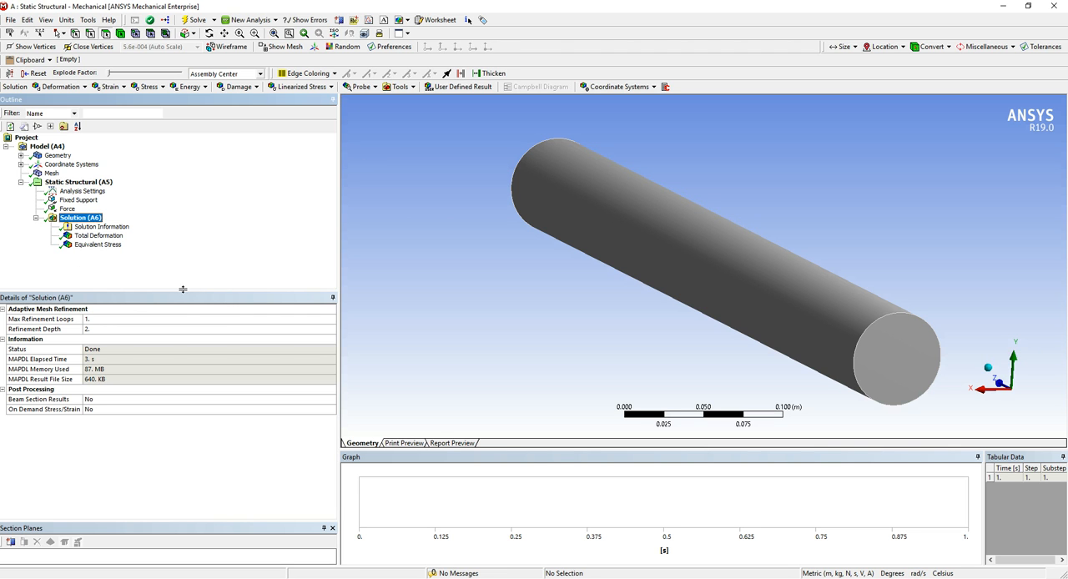
Animate the Equivalent Stress result on the cylinder, examine its fixed end during playback, and stop the animation
{"action": "left_click", "coordinate": [97, 246]}
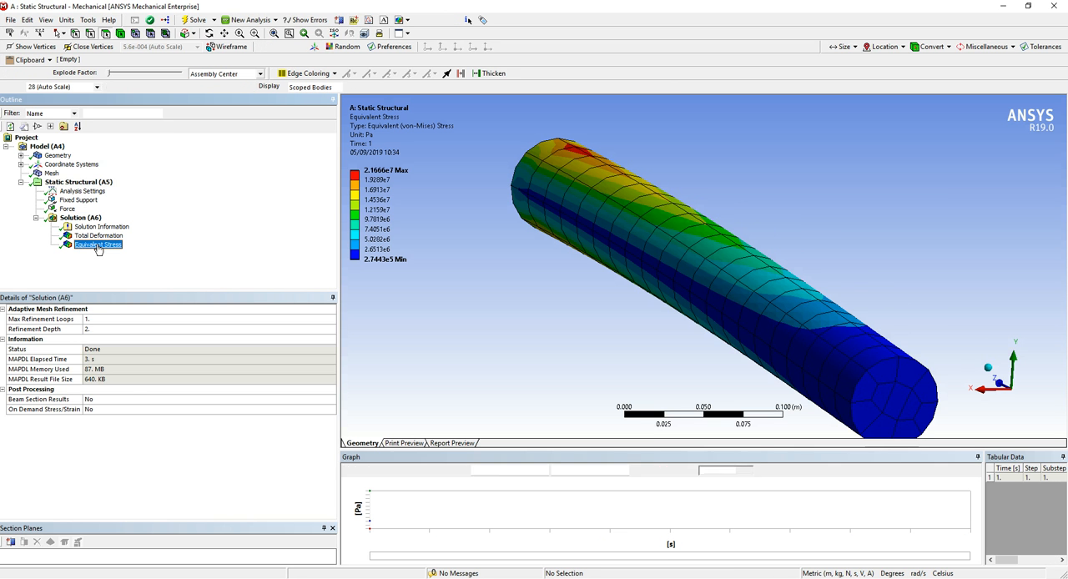
{"action": "left_click_drag", "start_coordinate": [660, 274], "coordinate": [504, 268]}
{"action": "scroll", "coordinate": [538, 280], "scroll_direction": "down", "scroll_amount": 3}
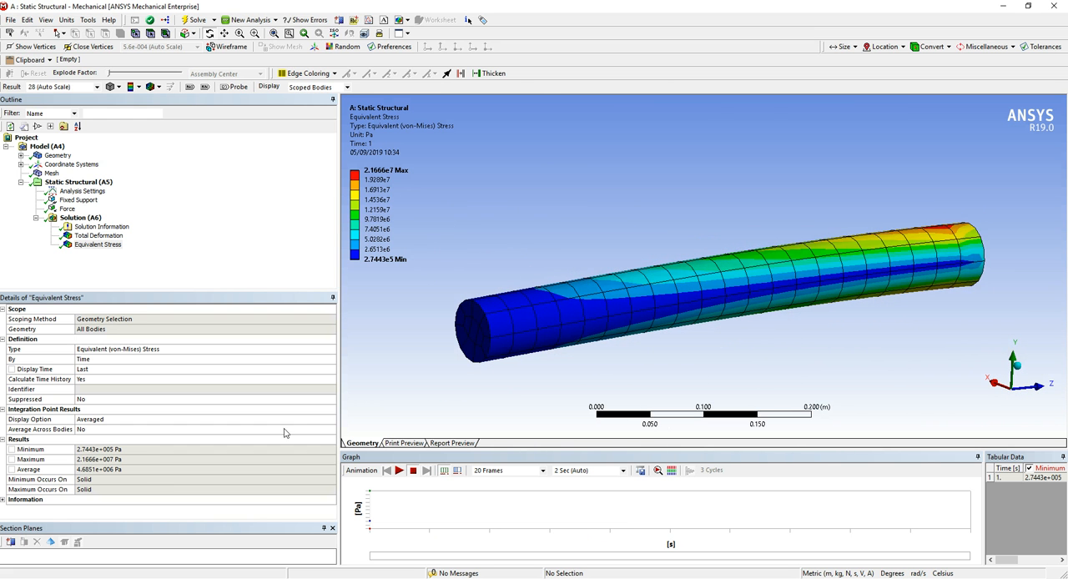
{"action": "left_click", "coordinate": [400, 471]}
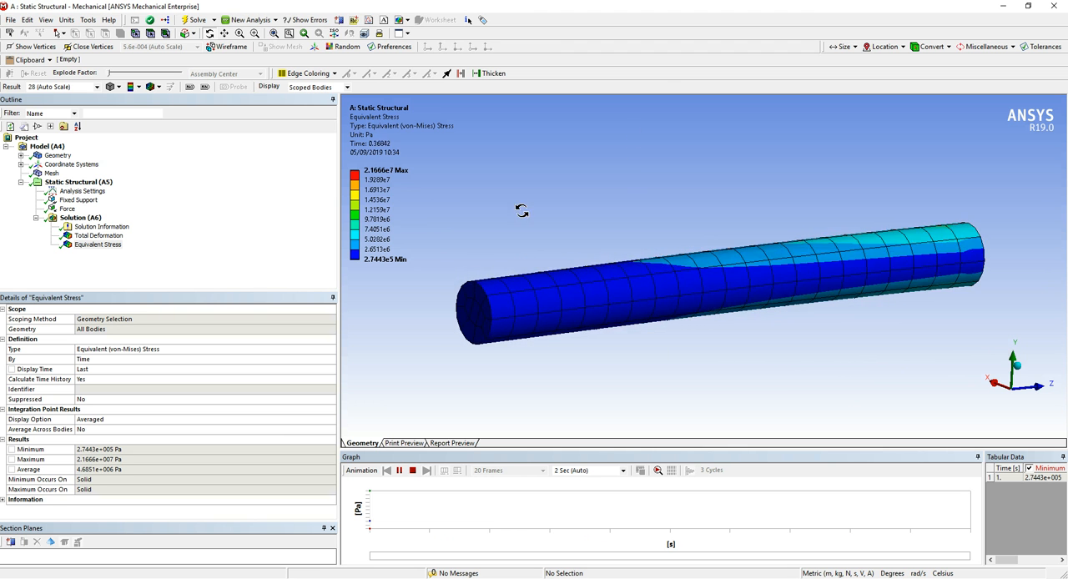
{"action": "left_click_drag", "start_coordinate": [805, 299], "coordinate": [875, 324]}
{"action": "right_click_drag", "start_coordinate": [909, 188], "coordinate": [1039, 311]}
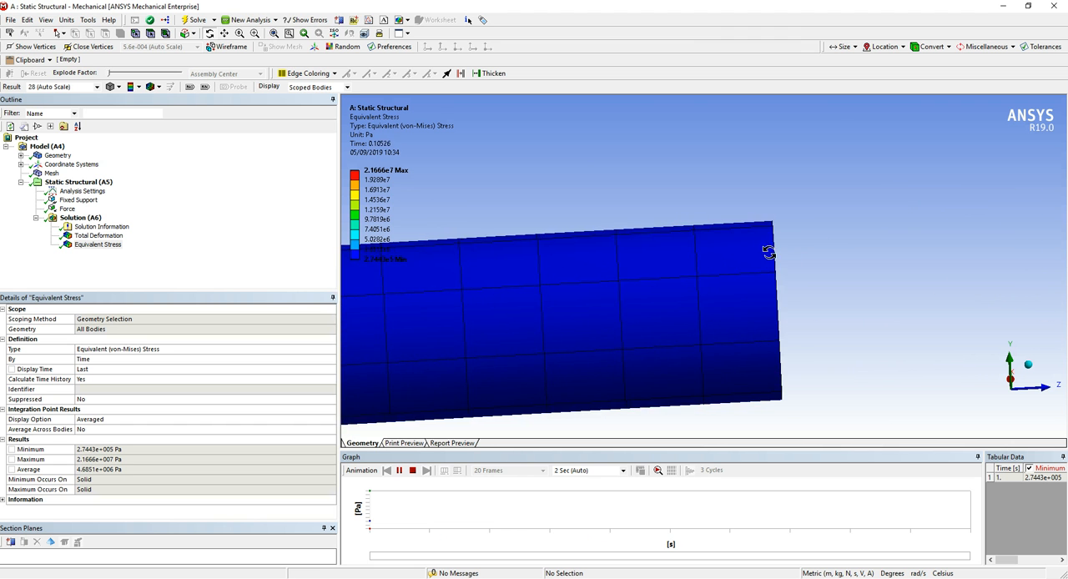
{"action": "left_click_drag", "start_coordinate": [826, 236], "coordinate": [726, 281]}
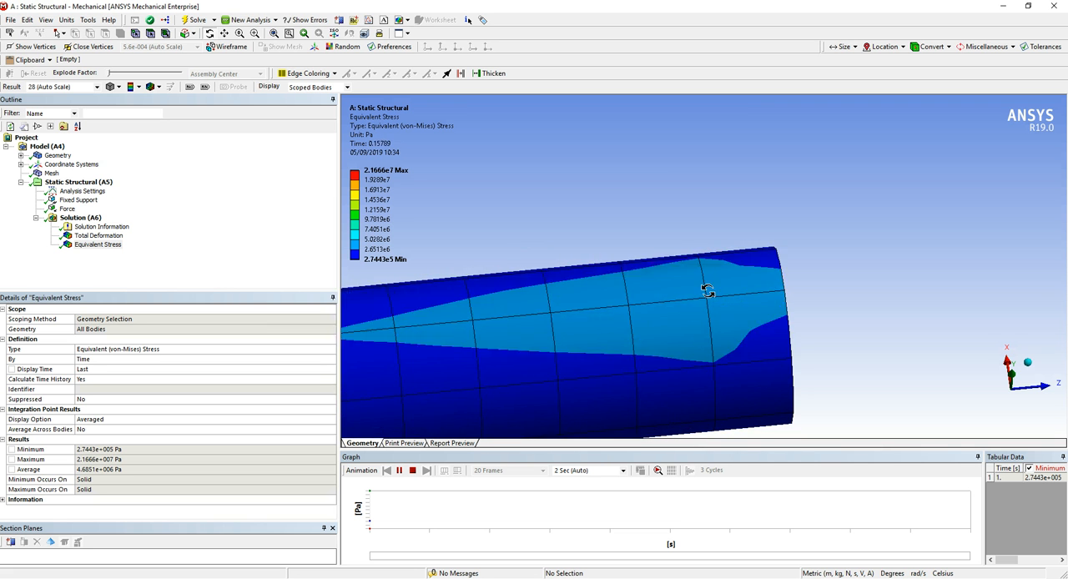
{"action": "scroll", "coordinate": [692, 315], "scroll_direction": "down", "scroll_amount": 5}
{"action": "left_click_drag", "start_coordinate": [660, 320], "coordinate": [650, 344]}
{"action": "left_click", "coordinate": [412, 471]}
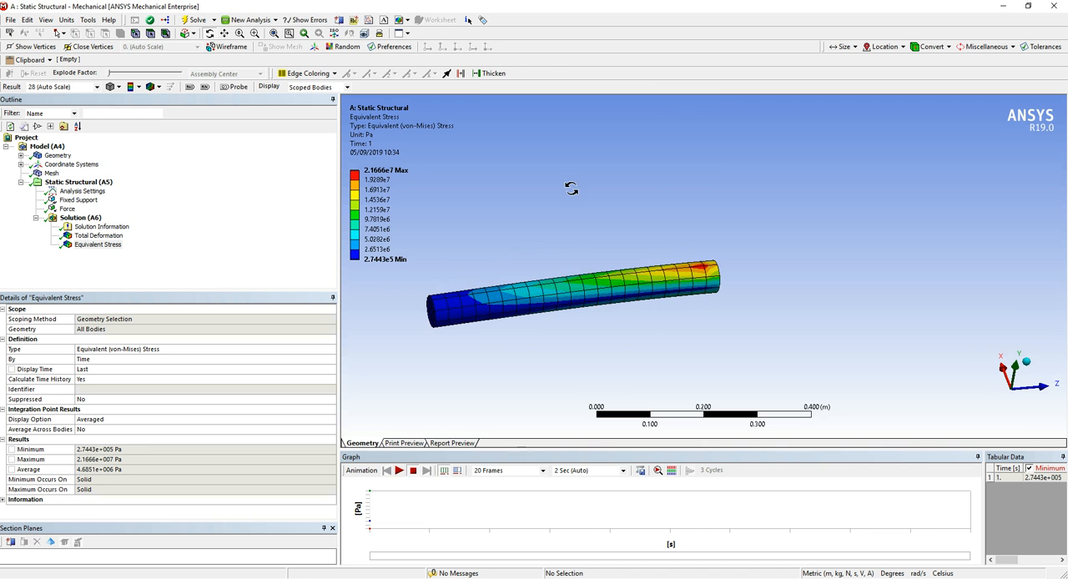
Compare the Total Deformation plot with the Equivalent Stress plot, examining the stress distribution along the cylinder
{"action": "left_click", "coordinate": [114, 238]}
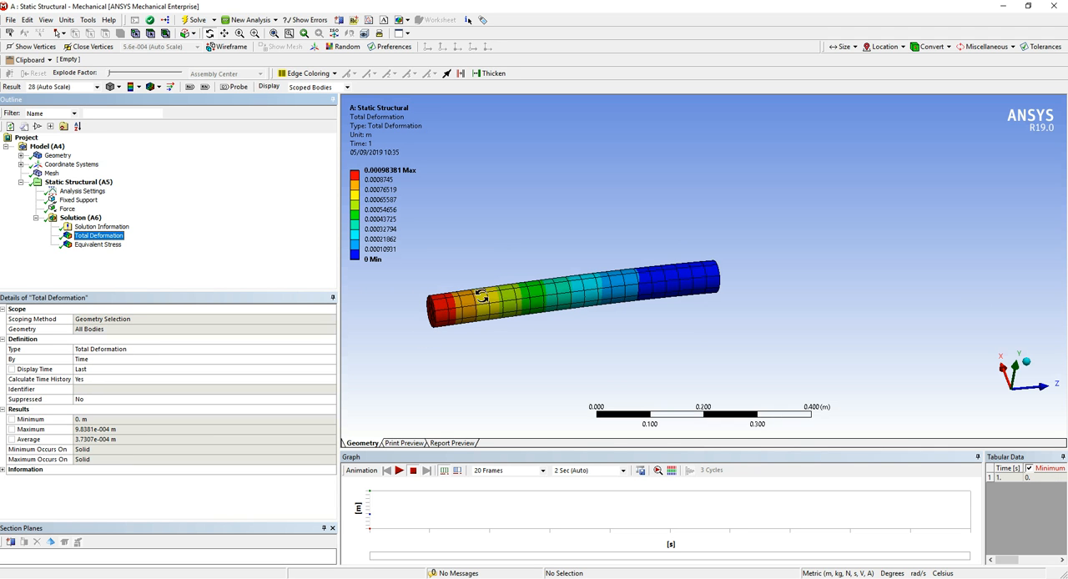
{"action": "left_click", "coordinate": [97, 244]}
{"action": "left_click_drag", "start_coordinate": [740, 291], "coordinate": [709, 263]}
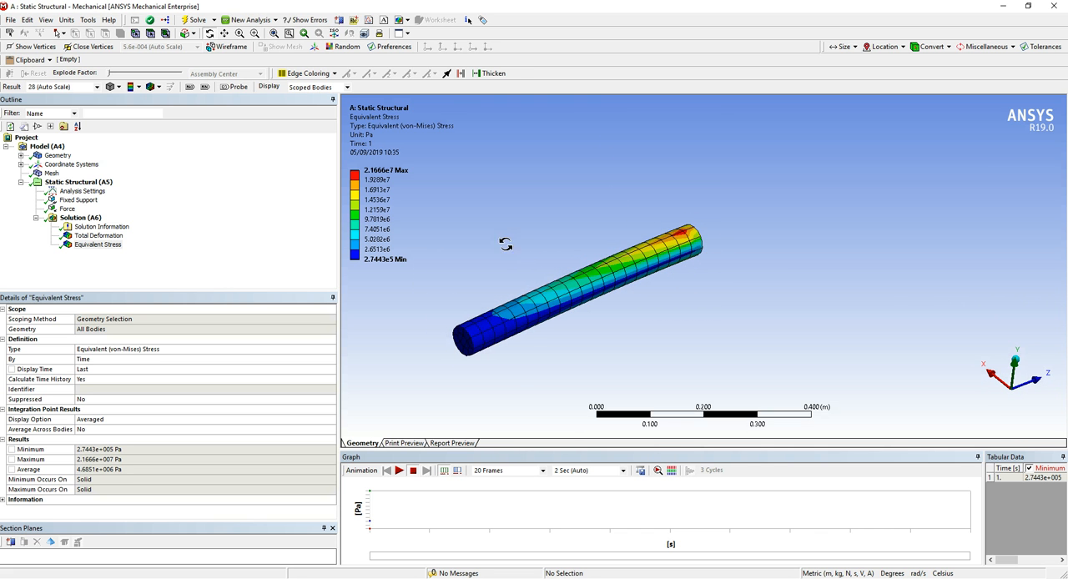
{"action": "right_click_drag", "start_coordinate": [447, 201], "coordinate": [719, 375]}
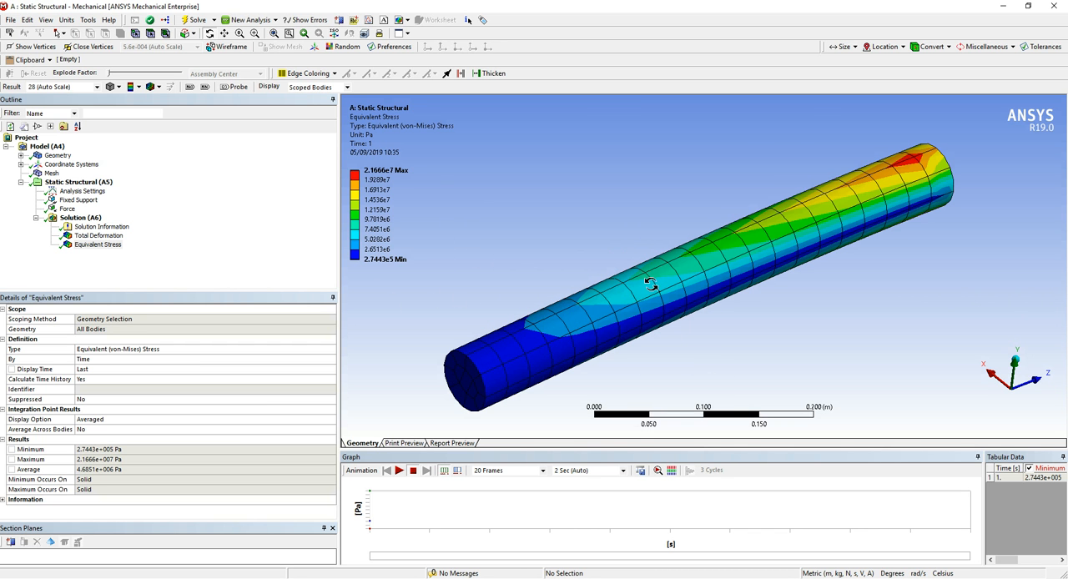
{"action": "left_click", "coordinate": [237, 271]}
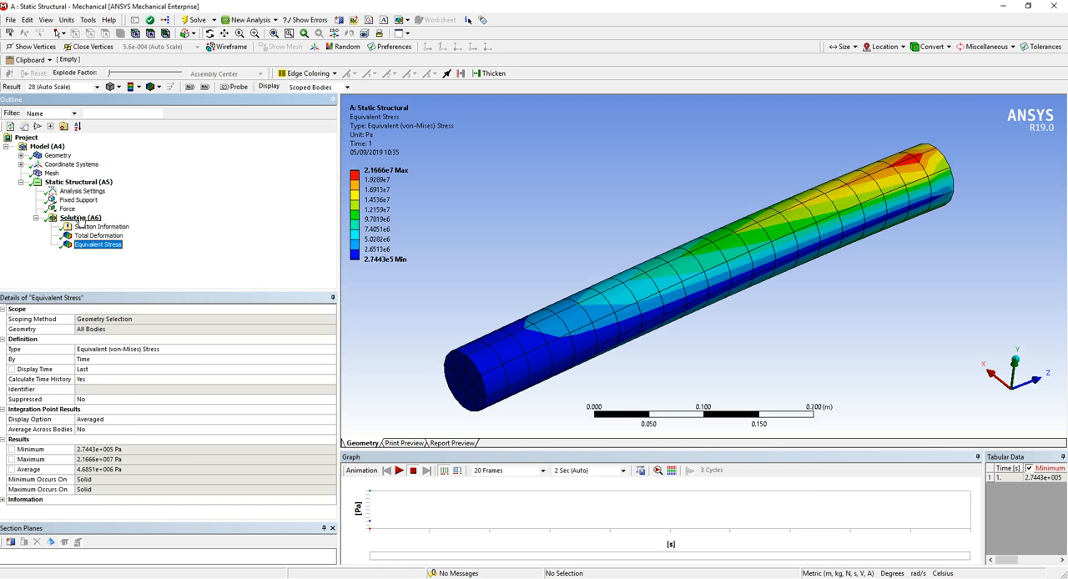
{"action": "left_click_drag", "start_coordinate": [699, 310], "coordinate": [675, 304]}
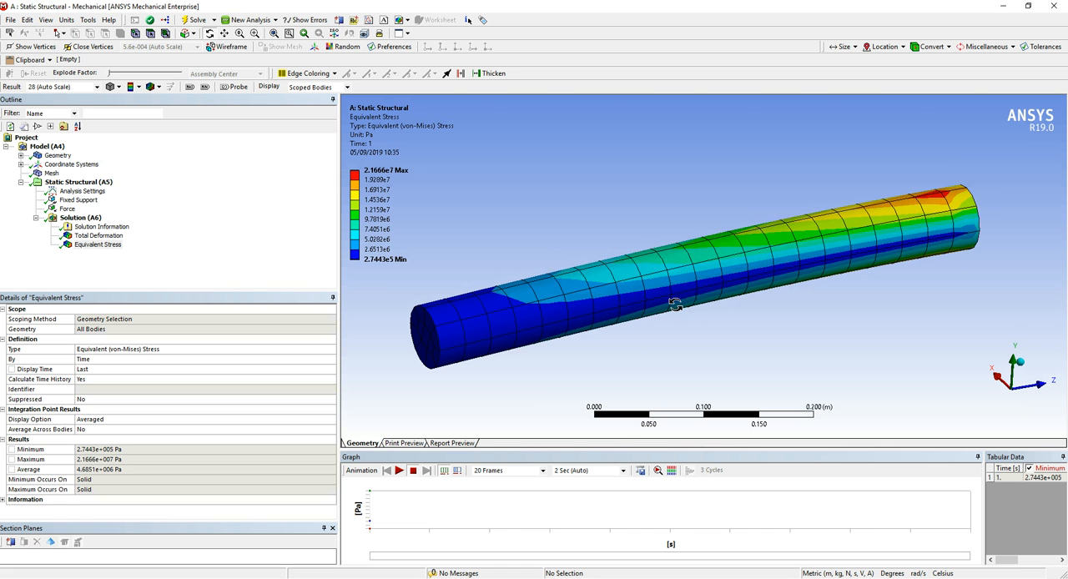
Add an Equivalent (von-Mises) strain result to the solution and evaluate all results
{"action": "left_click", "coordinate": [76, 182]}
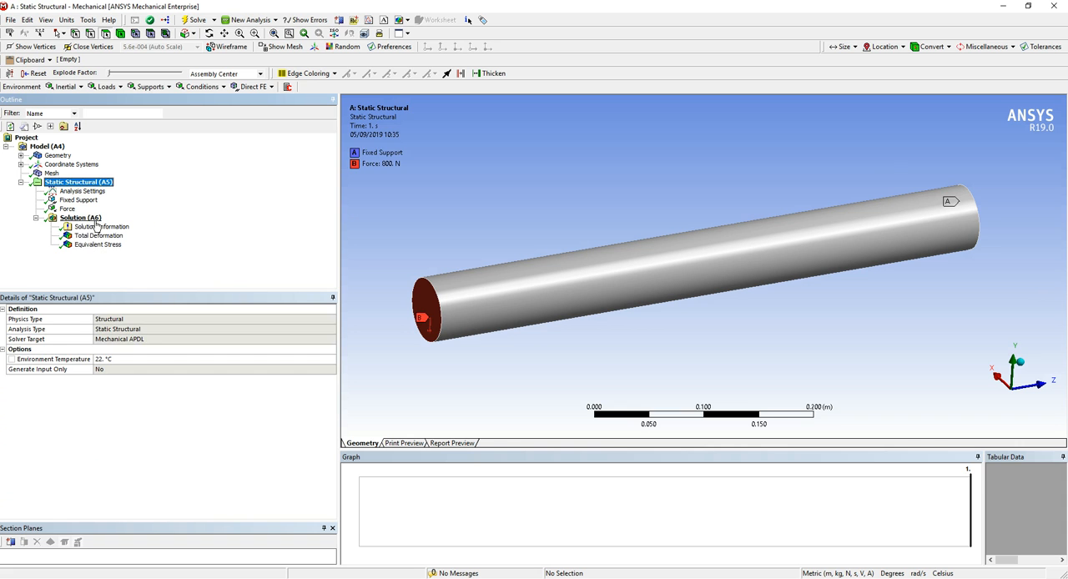
{"action": "left_click", "coordinate": [94, 219]}
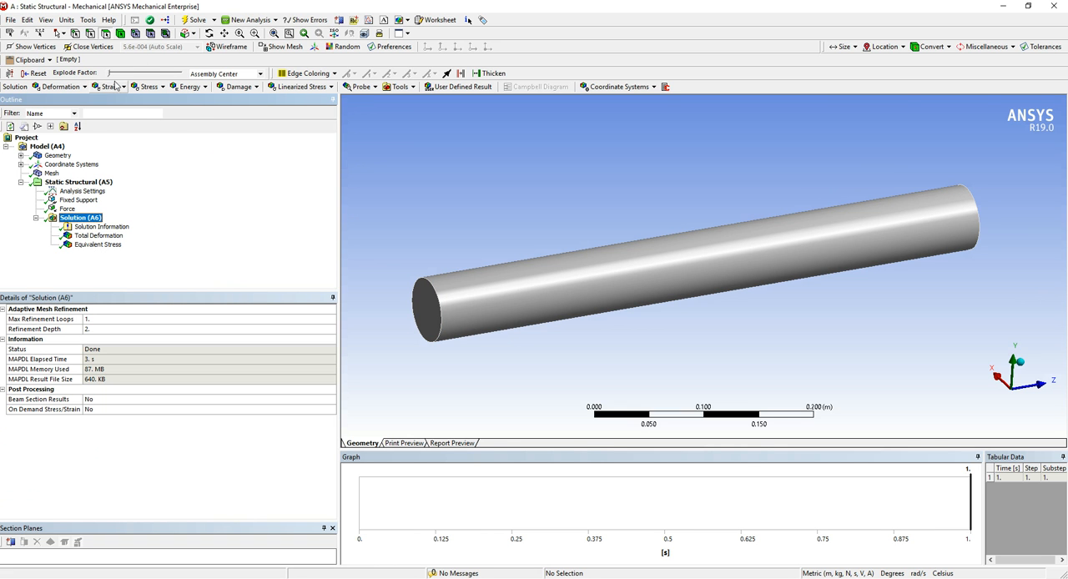
{"action": "left_click", "coordinate": [113, 86]}
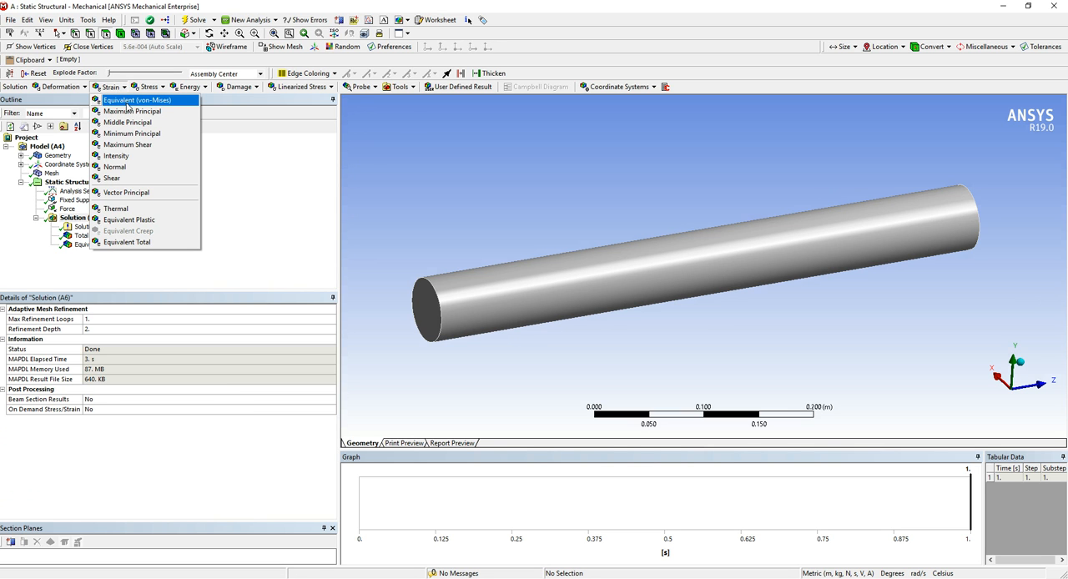
{"action": "left_click", "coordinate": [128, 100]}
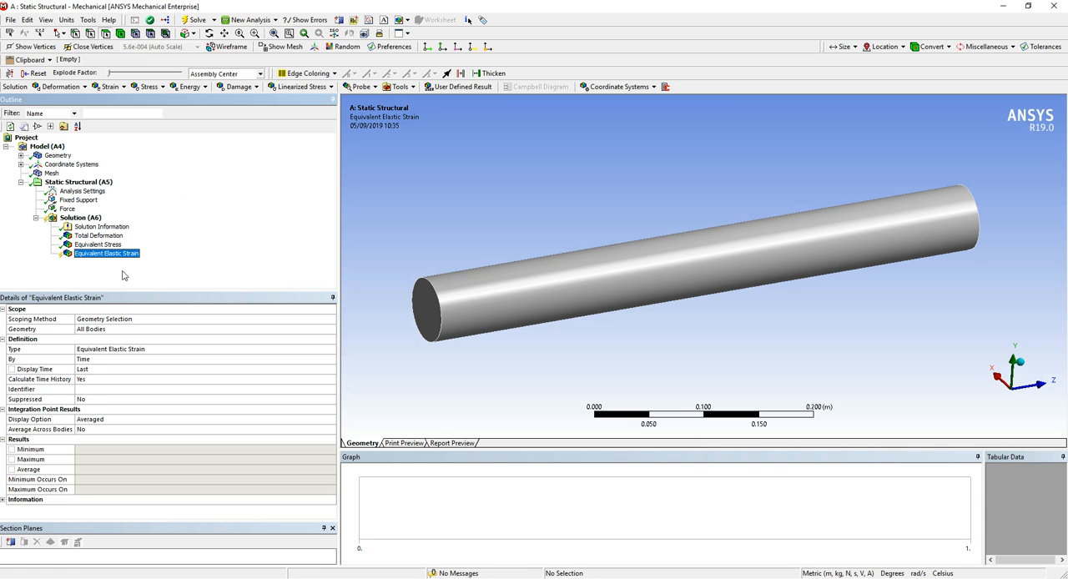
{"action": "right_click", "coordinate": [92, 256]}
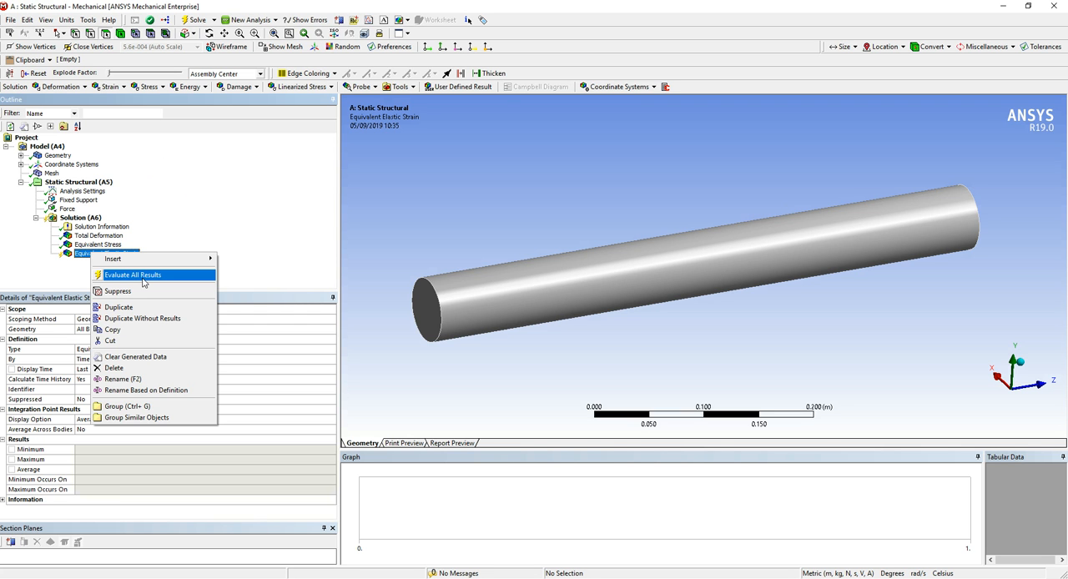
{"action": "left_click", "coordinate": [143, 276]}
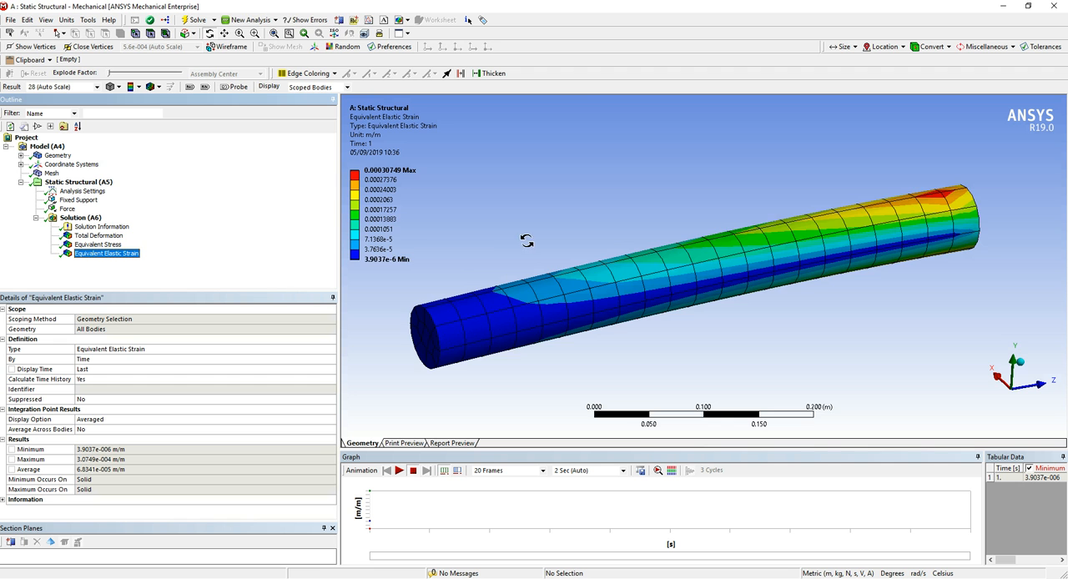
Play the animation of the Equivalent Elastic Strain result on the cylinder and halt it
{"action": "left_click_drag", "start_coordinate": [846, 262], "coordinate": [773, 333]}
{"action": "left_click", "coordinate": [400, 471]}
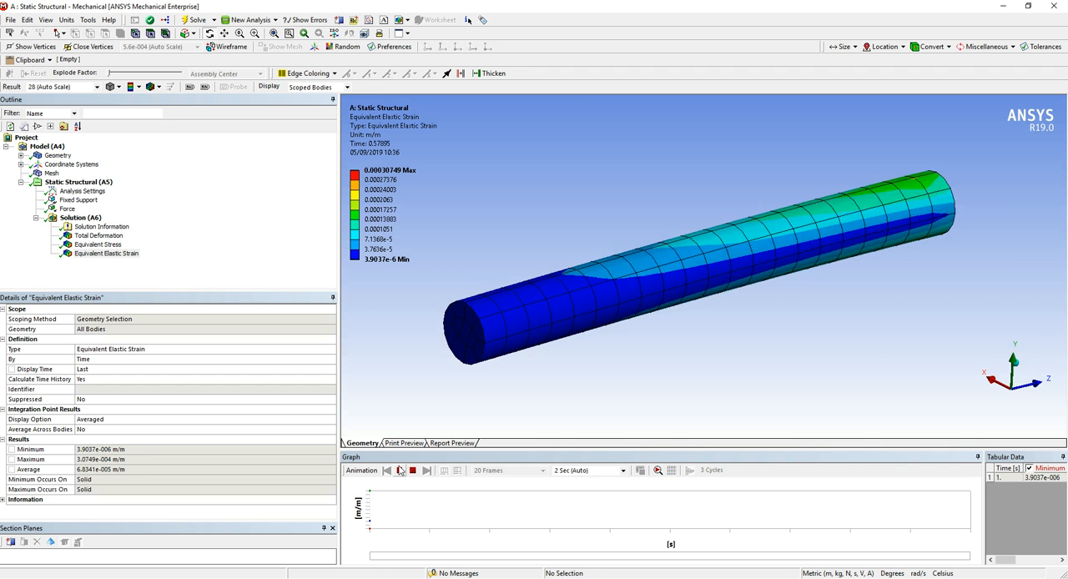
{"action": "left_click", "coordinate": [400, 471]}
Review the deformation, stress and strain plots in turn, ending on the maximum Equivalent Stress
{"action": "left_click", "coordinate": [88, 236]}
{"action": "left_click", "coordinate": [94, 244]}
{"action": "left_click", "coordinate": [100, 252]}
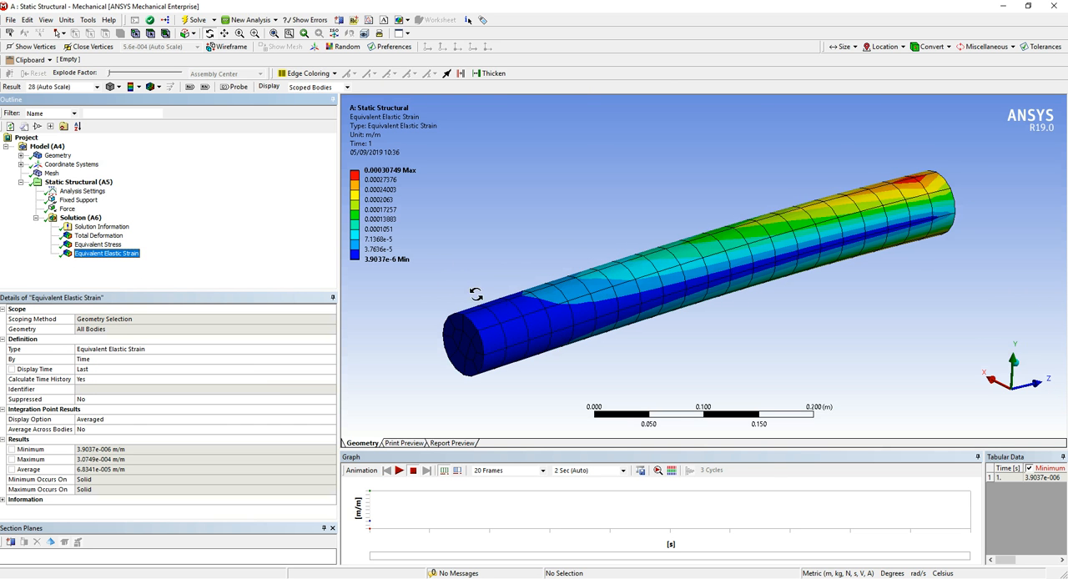
{"action": "left_click", "coordinate": [96, 245]}
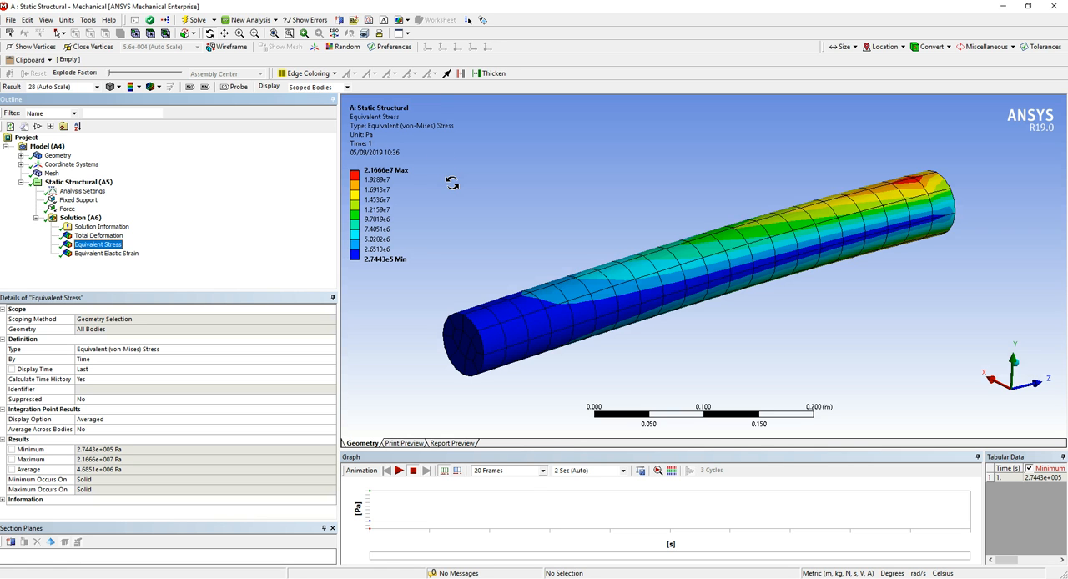
{"action": "left_click", "coordinate": [384, 171]}
Open the Aluminum Alloy assigned to the solid body for editing in Engineering Data
{"action": "left_click", "coordinate": [21, 156]}
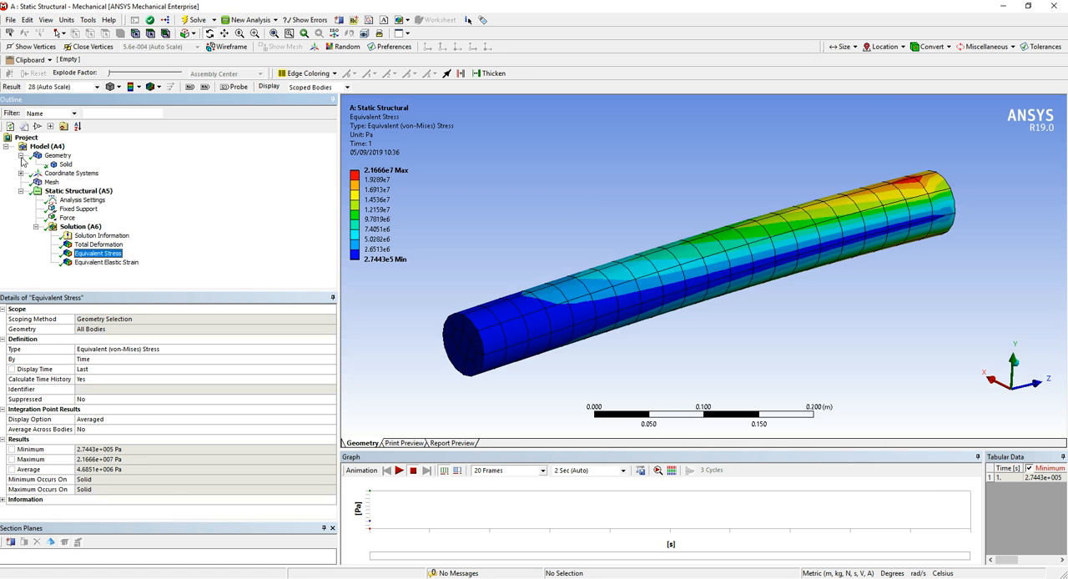
{"action": "left_click", "coordinate": [65, 164]}
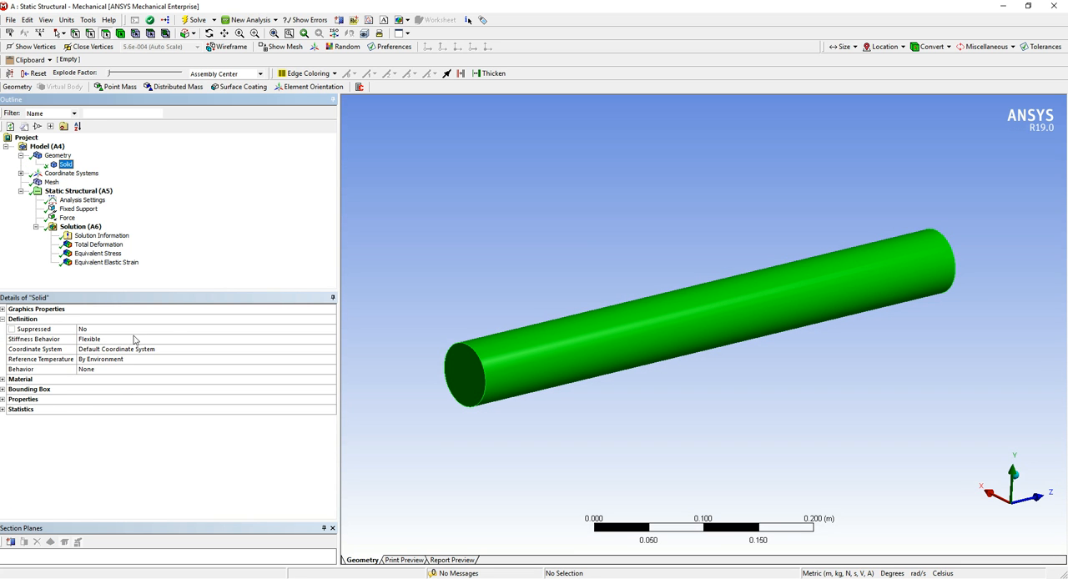
{"action": "left_click", "coordinate": [3, 381]}
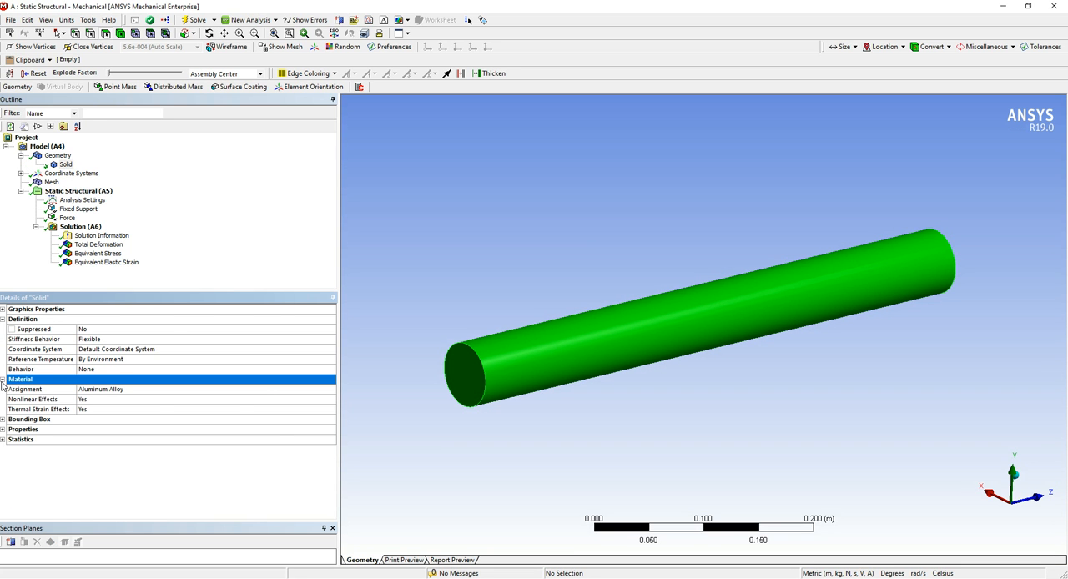
{"action": "left_click", "coordinate": [262, 393]}
{"action": "left_click", "coordinate": [332, 390]}
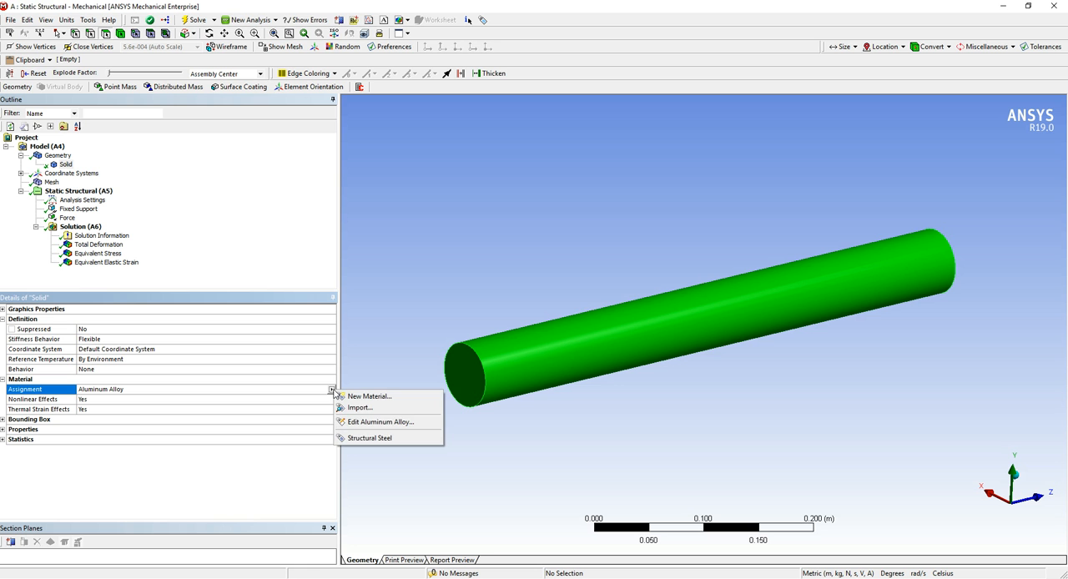
{"action": "left_click", "coordinate": [431, 423]}
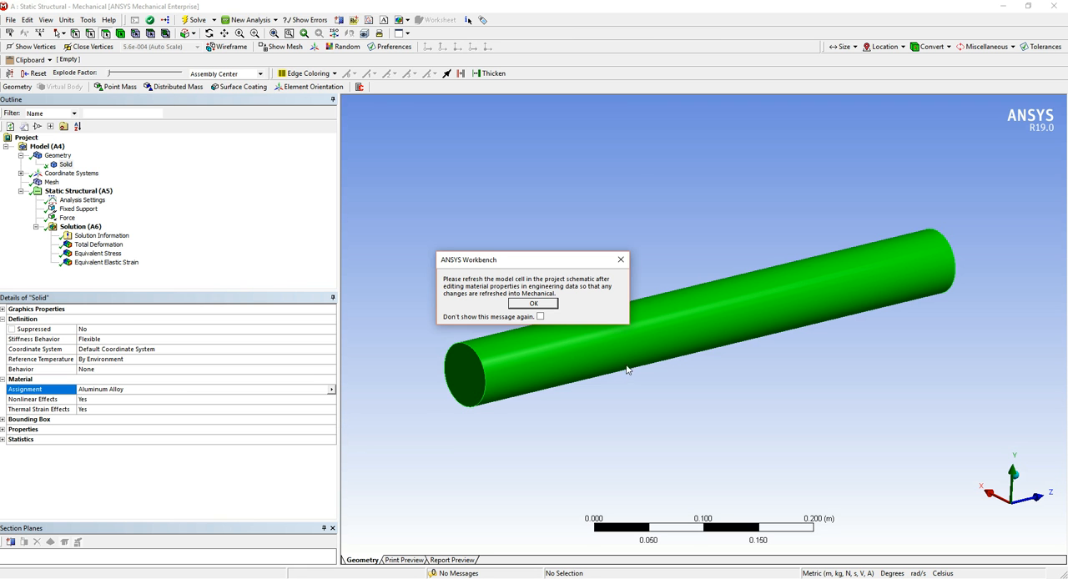
{"action": "left_click", "coordinate": [553, 305]}
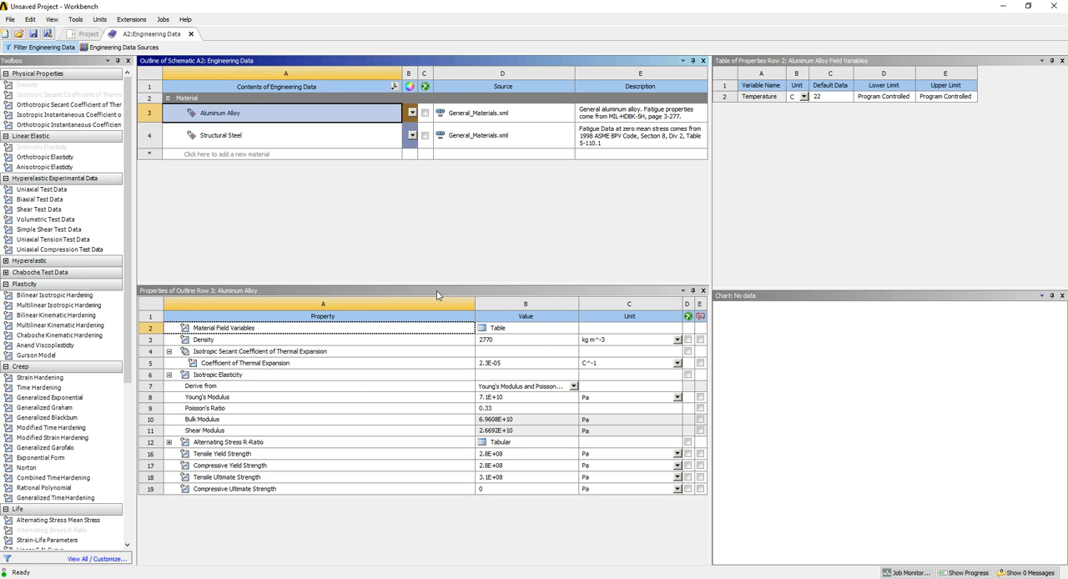
Enlarge the Aluminum Alloy properties table and examine the material's Young's Modulus
{"action": "left_click_drag", "start_coordinate": [435, 285], "coordinate": [445, 181]}
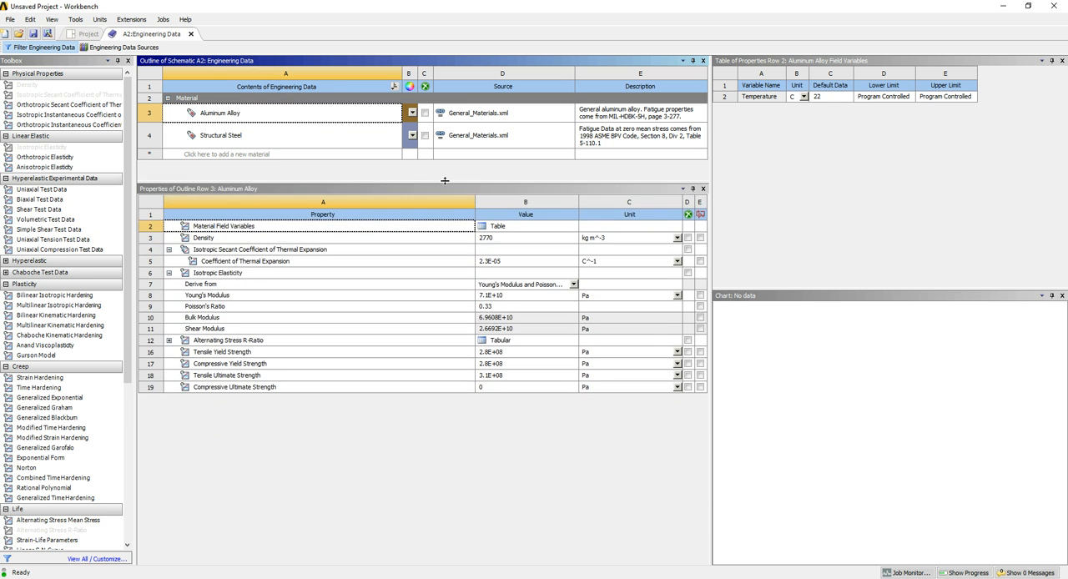
{"action": "left_click", "coordinate": [280, 560]}
{"action": "left_click", "coordinate": [214, 298]}
{"action": "left_click", "coordinate": [152, 288]}
{"action": "left_click", "coordinate": [152, 298]}
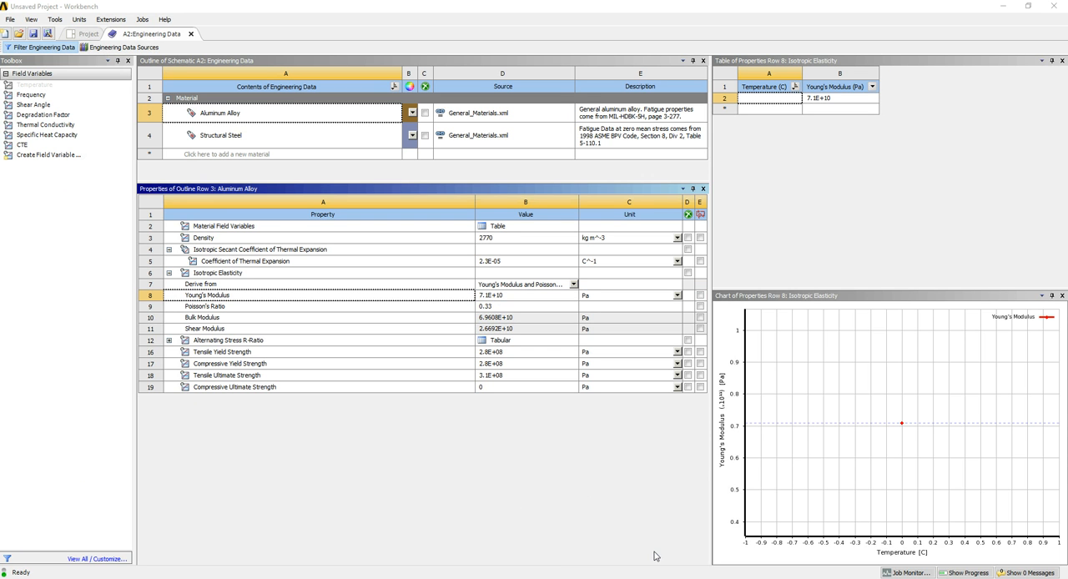
Place the Workbench and Mechanical windows side by side and display the Equivalent Stress result beside the material properties
{"action": "left_click_drag", "start_coordinate": [286, 6], "coordinate": [4, 167]}
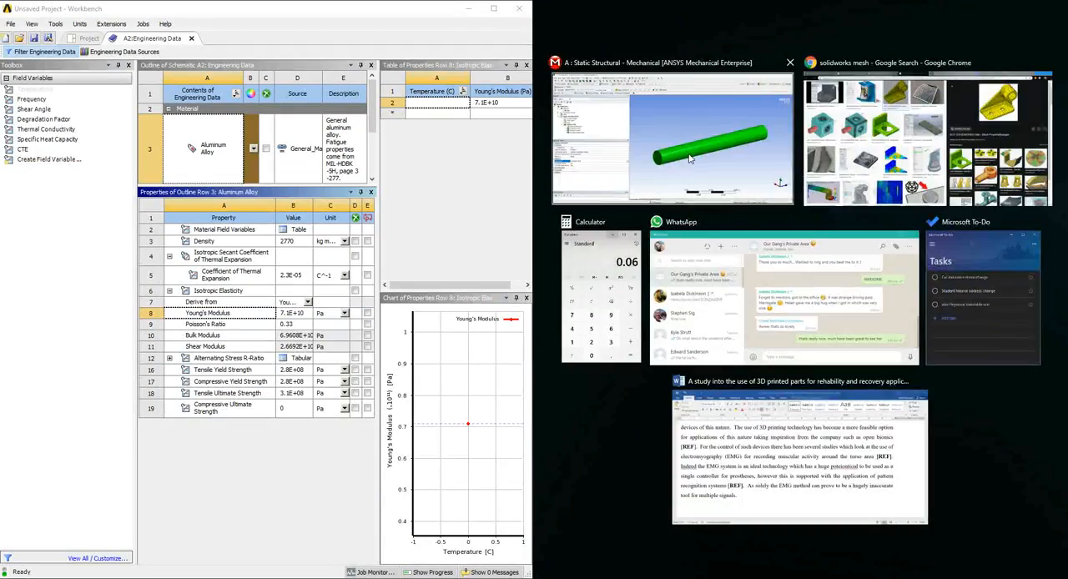
{"action": "left_click", "coordinate": [632, 115]}
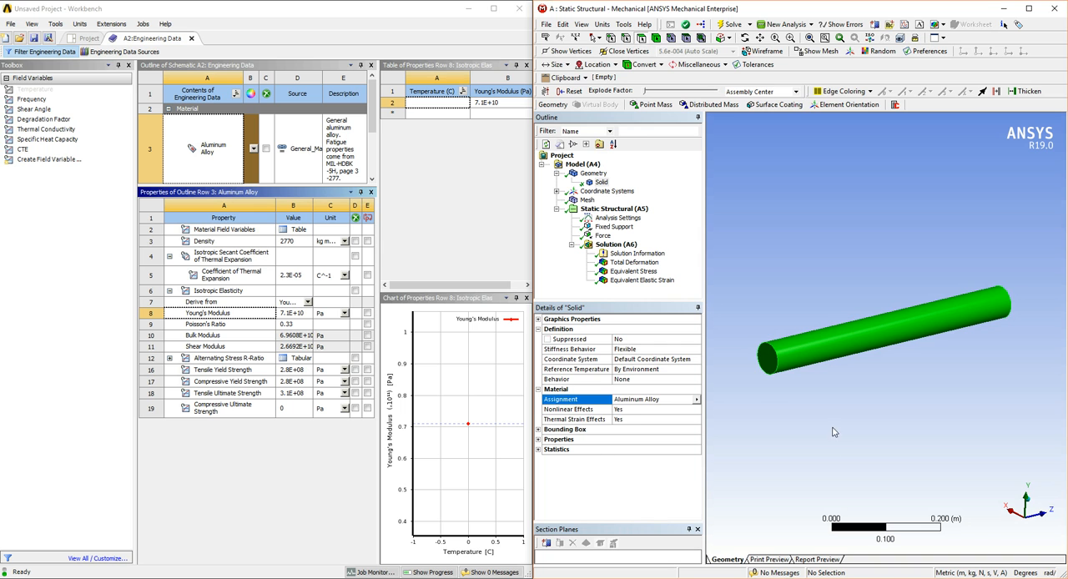
{"action": "left_click", "coordinate": [634, 271]}
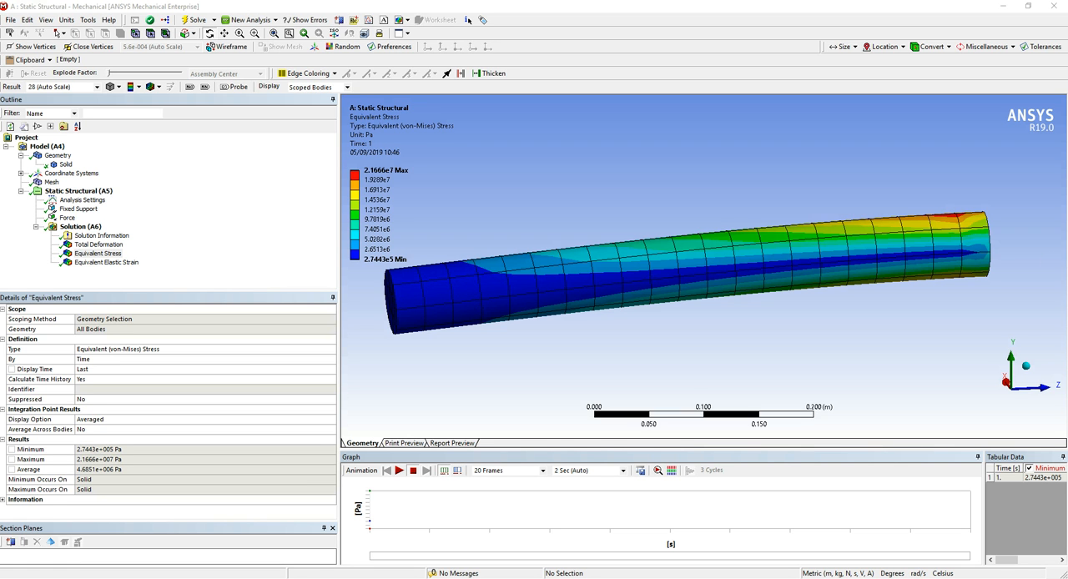
Open the solid body's Aluminum Alloy in Engineering Data, examine its yield and ultimate strengths, and return to the Mechanical window
{"action": "left_click_drag", "start_coordinate": [638, 260], "coordinate": [715, 274]}
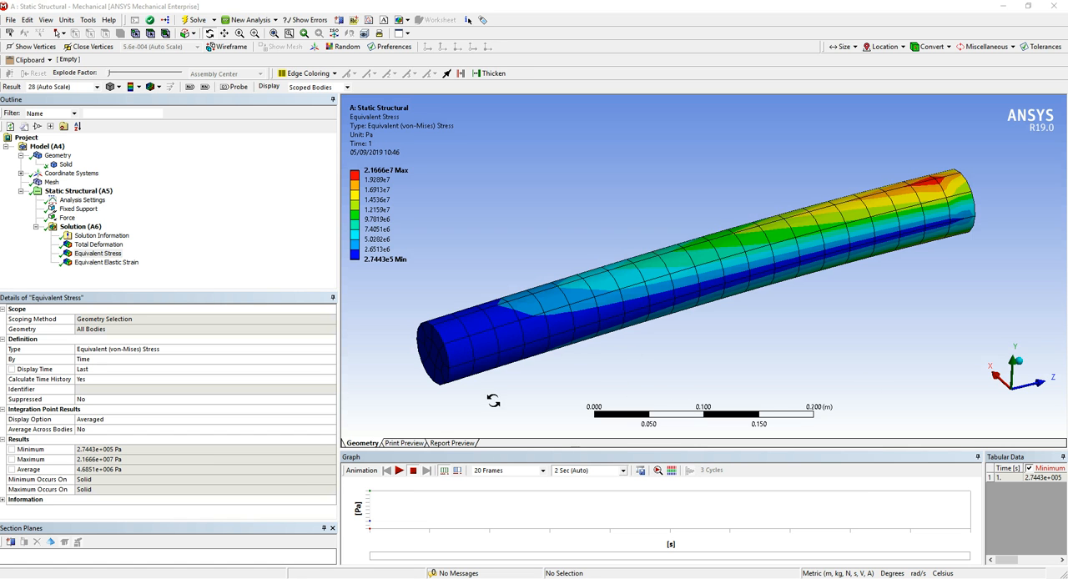
{"action": "left_click", "coordinate": [65, 164]}
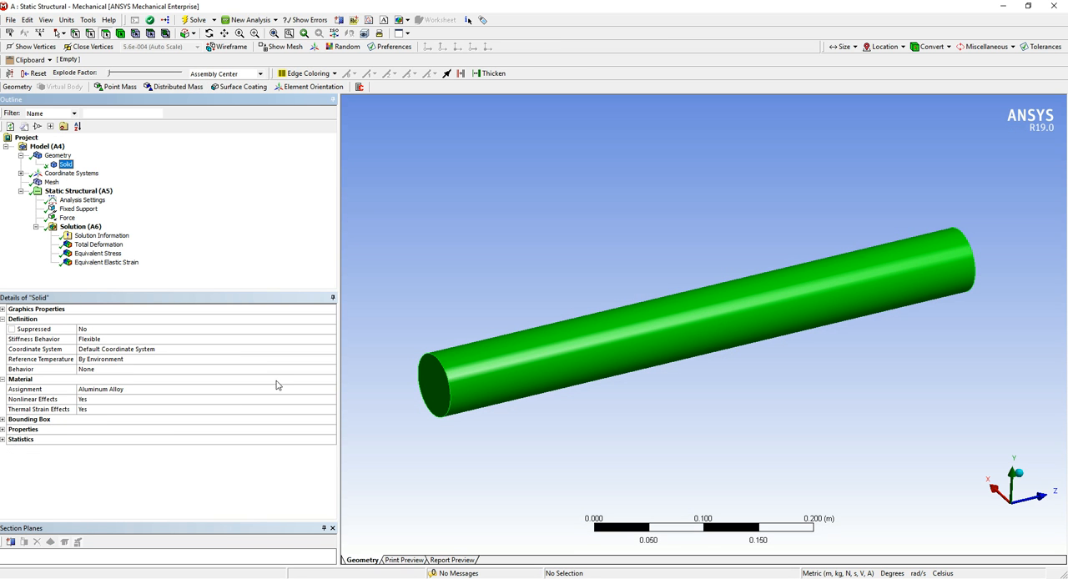
{"action": "left_click", "coordinate": [293, 392]}
{"action": "left_click", "coordinate": [331, 391]}
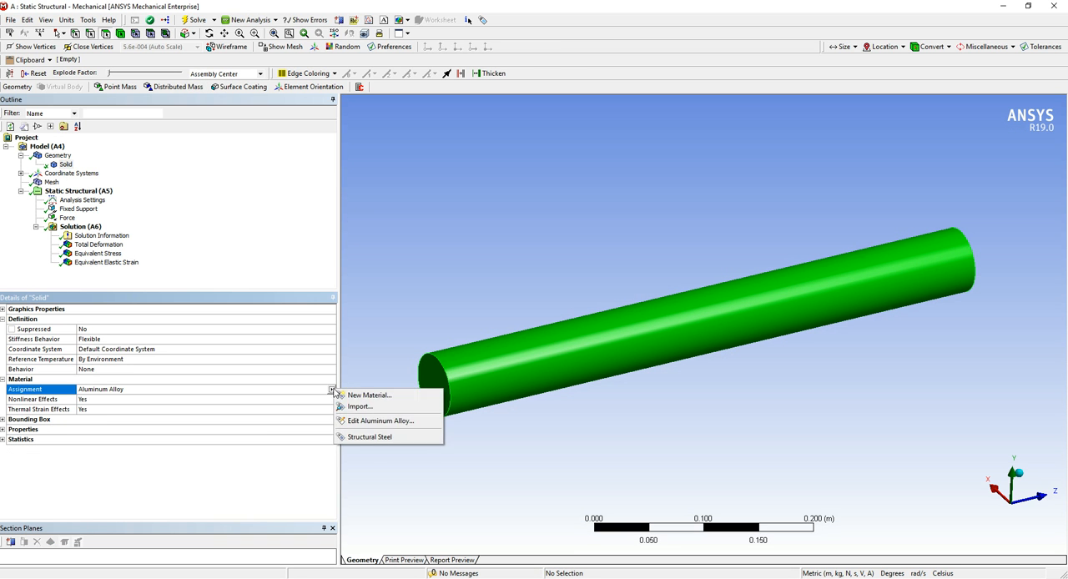
{"action": "left_click", "coordinate": [404, 422]}
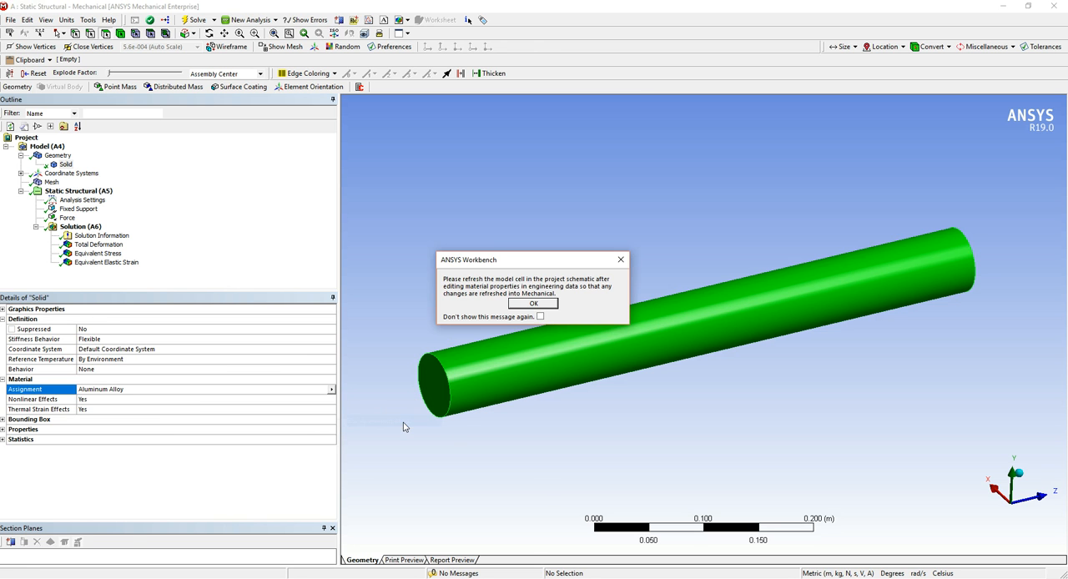
{"action": "left_click", "coordinate": [534, 304]}
{"action": "left_click_drag", "start_coordinate": [381, 215], "coordinate": [494, 218]}
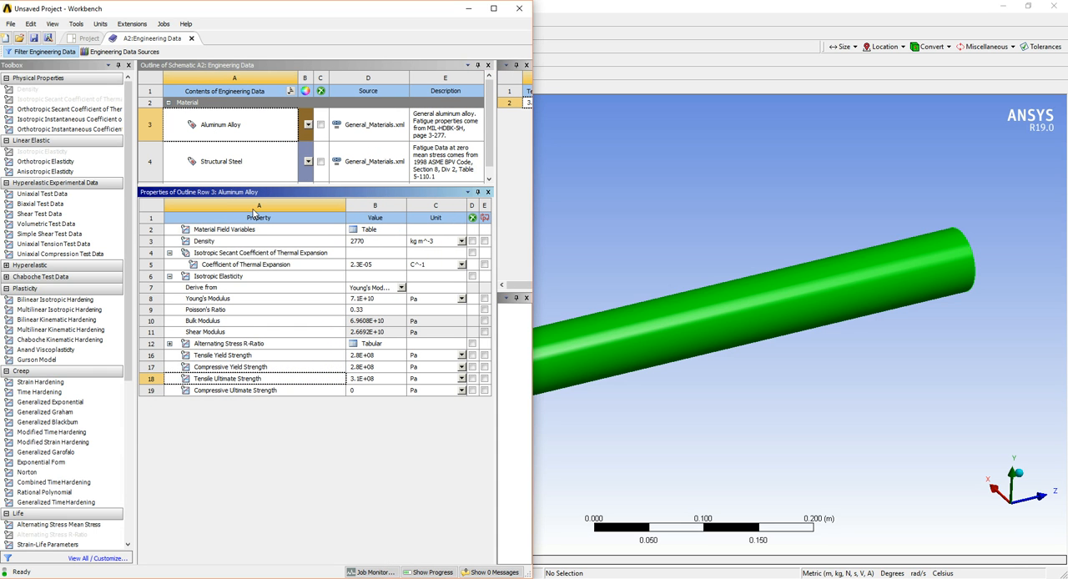
{"action": "left_click", "coordinate": [293, 422]}
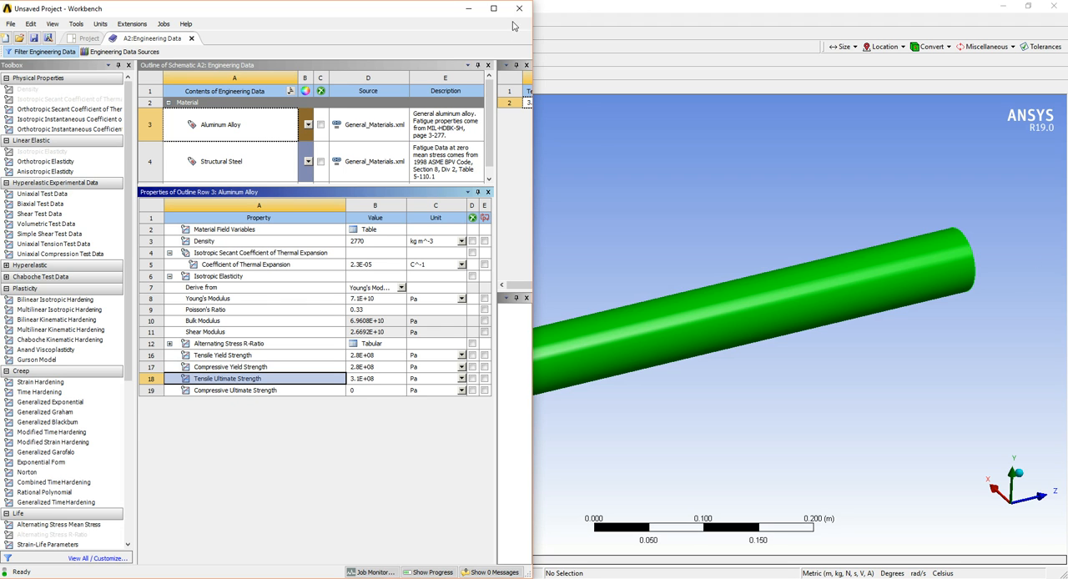
{"action": "left_click", "coordinate": [469, 8]}
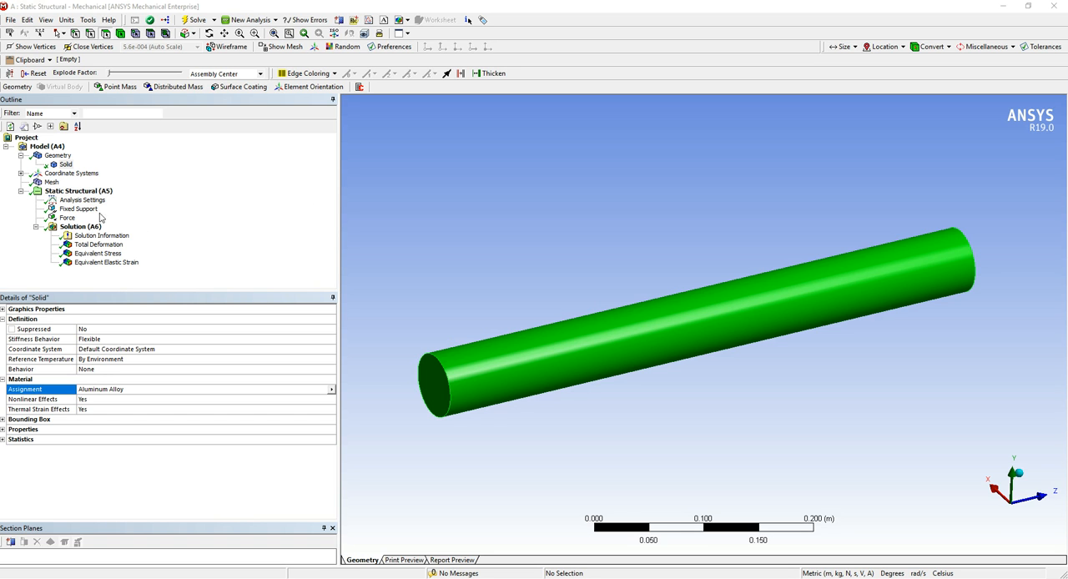
Insert a Fatigue Tool into the static structural solution
{"action": "left_click", "coordinate": [243, 260]}
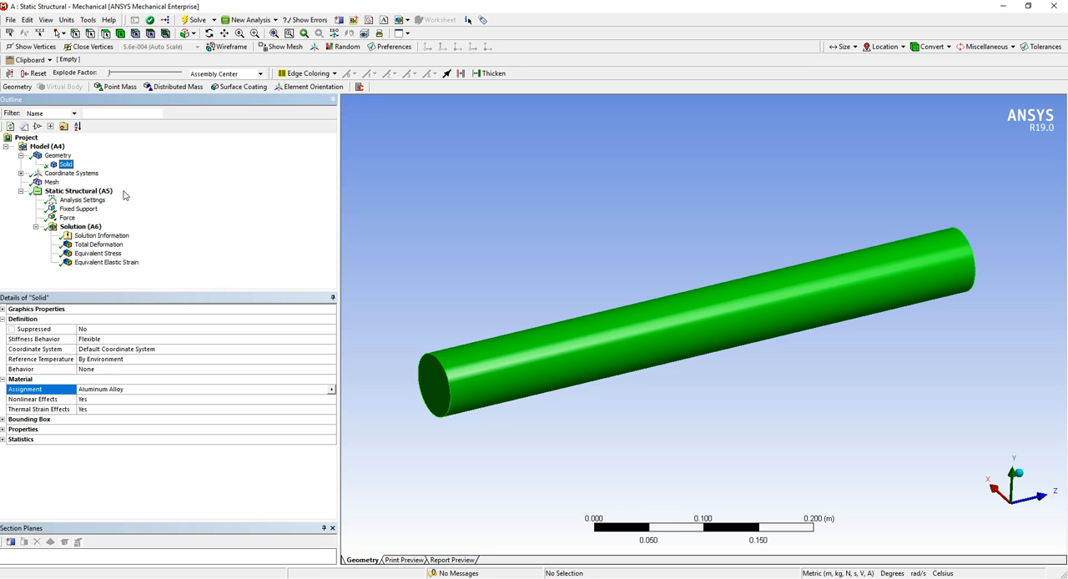
{"action": "left_click", "coordinate": [98, 253]}
{"action": "right_click", "coordinate": [114, 259]}
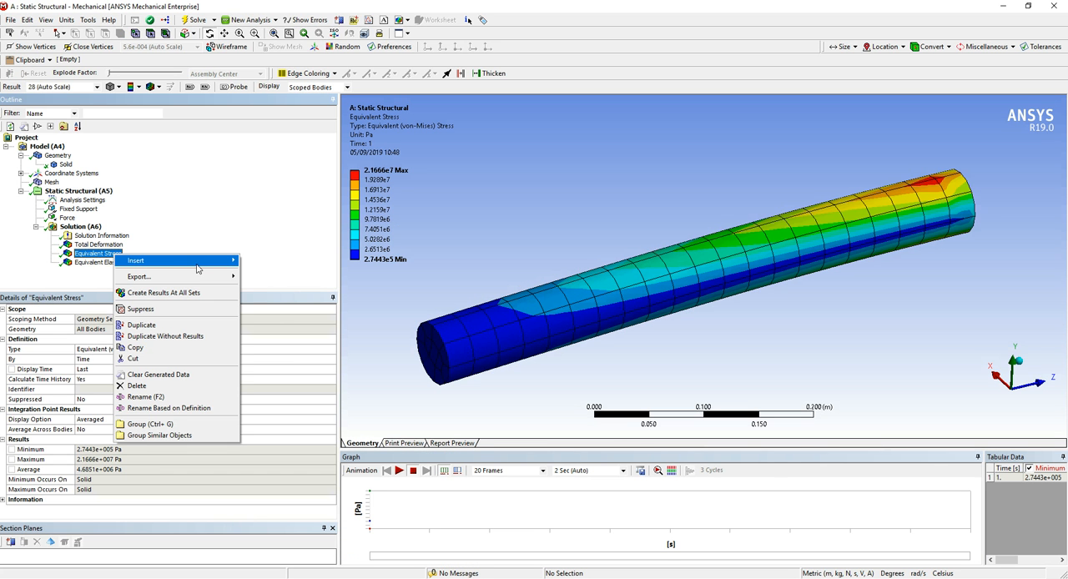
{"action": "mouse_move", "coordinate": [198, 264]}
{"action": "mouse_move", "coordinate": [305, 339]}
{"action": "left_click", "coordinate": [367, 338]}
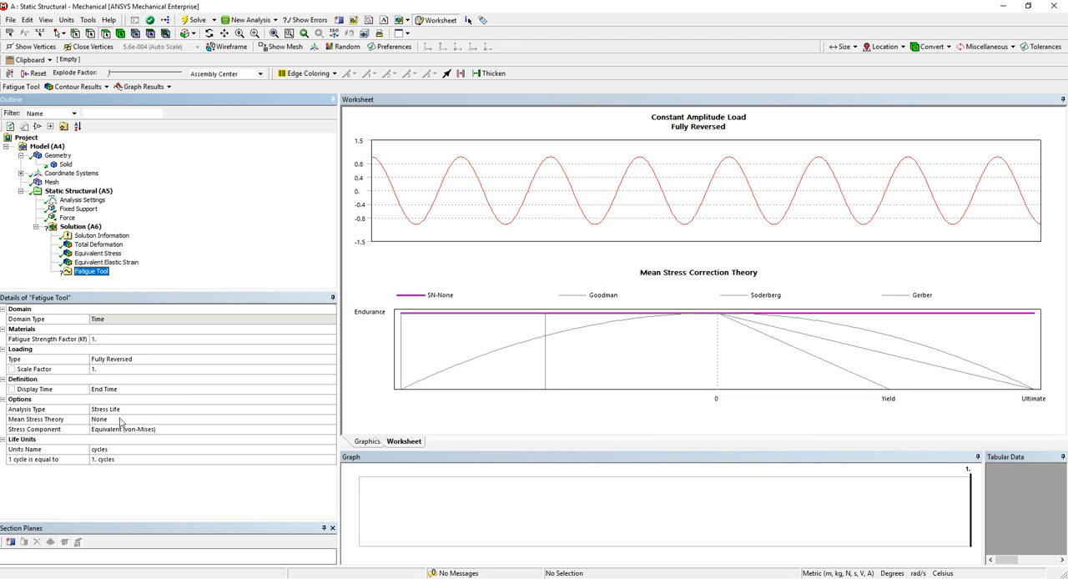
Review the Fatigue Tool's Mean Stress Theory options, keeping None
{"action": "left_click", "coordinate": [237, 421]}
{"action": "left_click", "coordinate": [331, 420]}
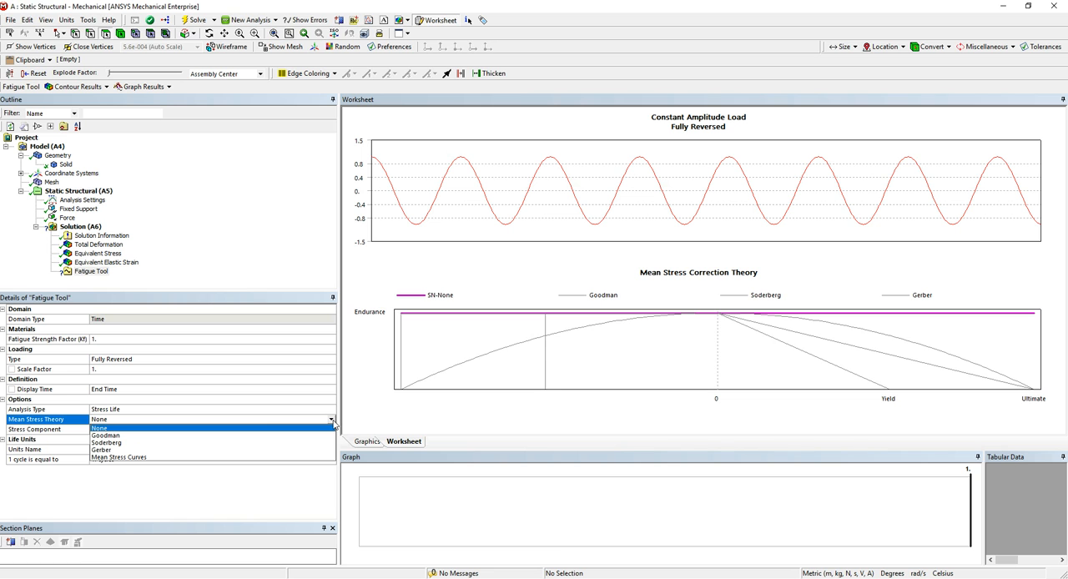
{"action": "left_click", "coordinate": [213, 528]}
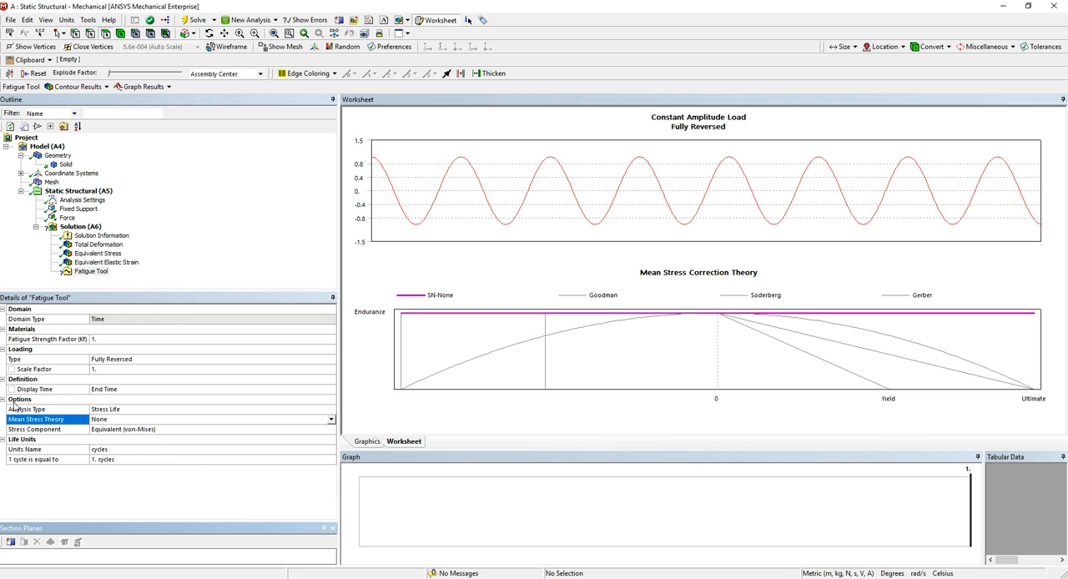
Add a Safety Factor result to the Fatigue Tool and evaluate all results
{"action": "right_click", "coordinate": [92, 272]}
{"action": "mouse_move", "coordinate": [193, 282]}
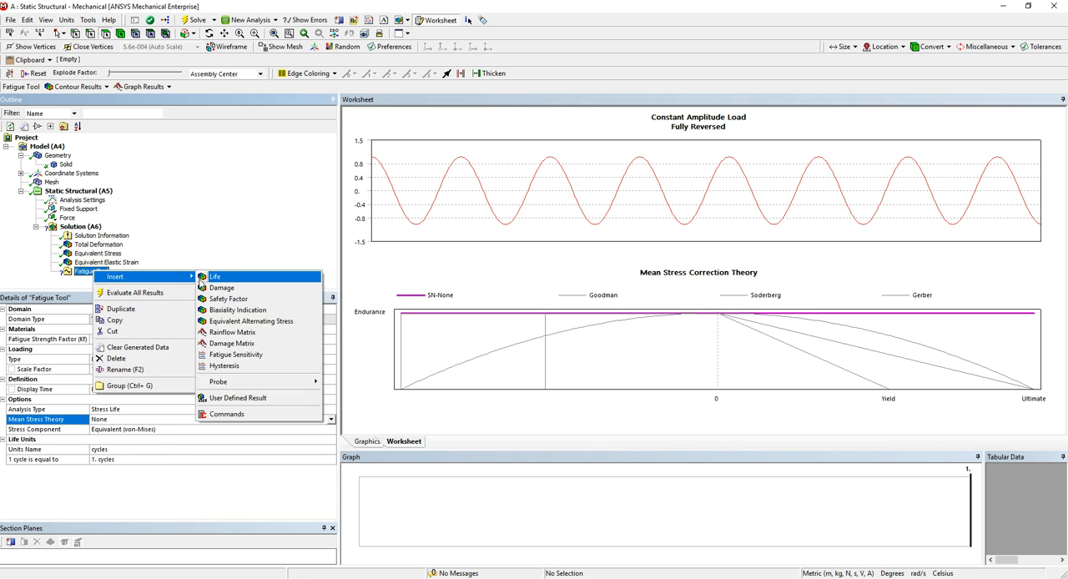
{"action": "left_click", "coordinate": [250, 300]}
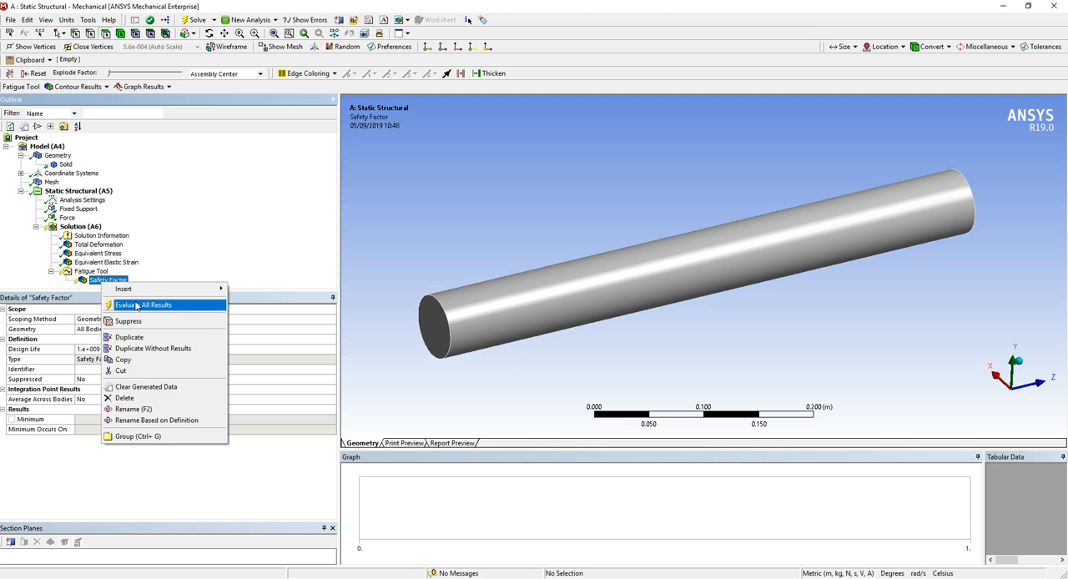
{"action": "left_click", "coordinate": [137, 305]}
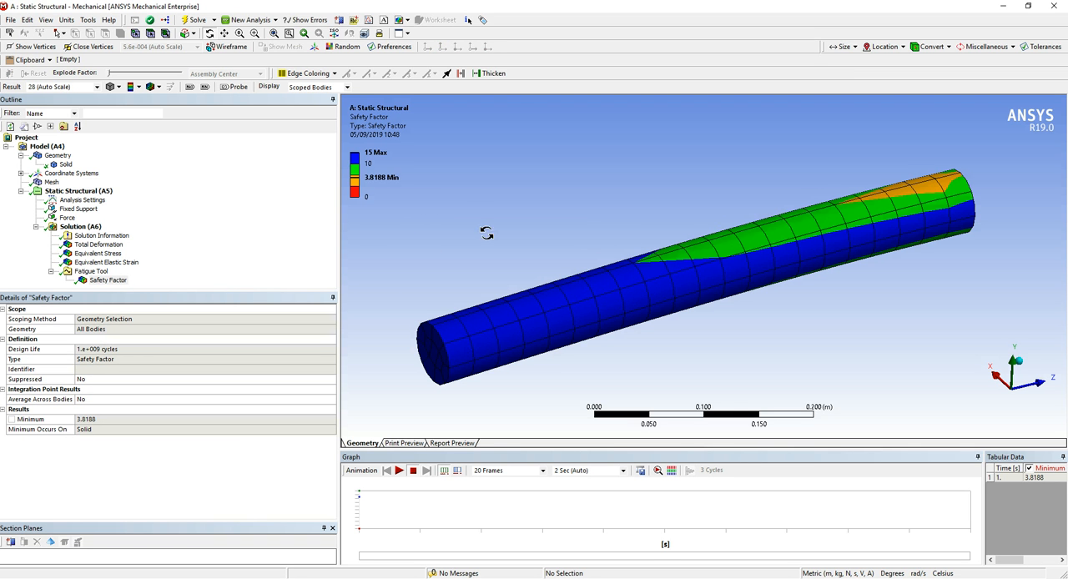
Examine the Safety Factor contour around the cylinder, and revisit the Total Deformation and Equivalent Elastic Strain results
{"action": "left_click_drag", "start_coordinate": [656, 243], "coordinate": [630, 248]}
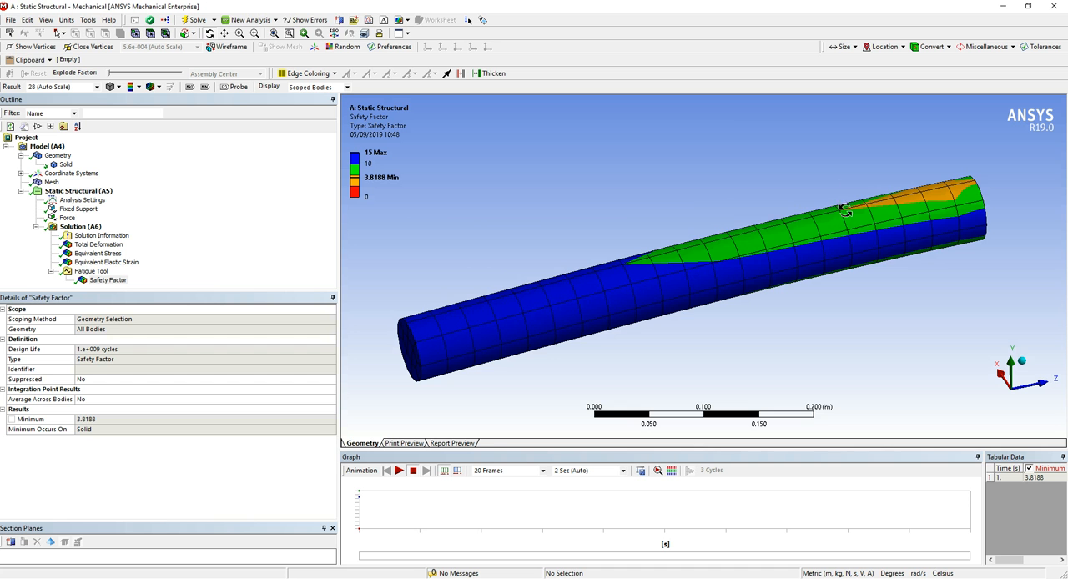
{"action": "left_click_drag", "start_coordinate": [547, 189], "coordinate": [521, 330]}
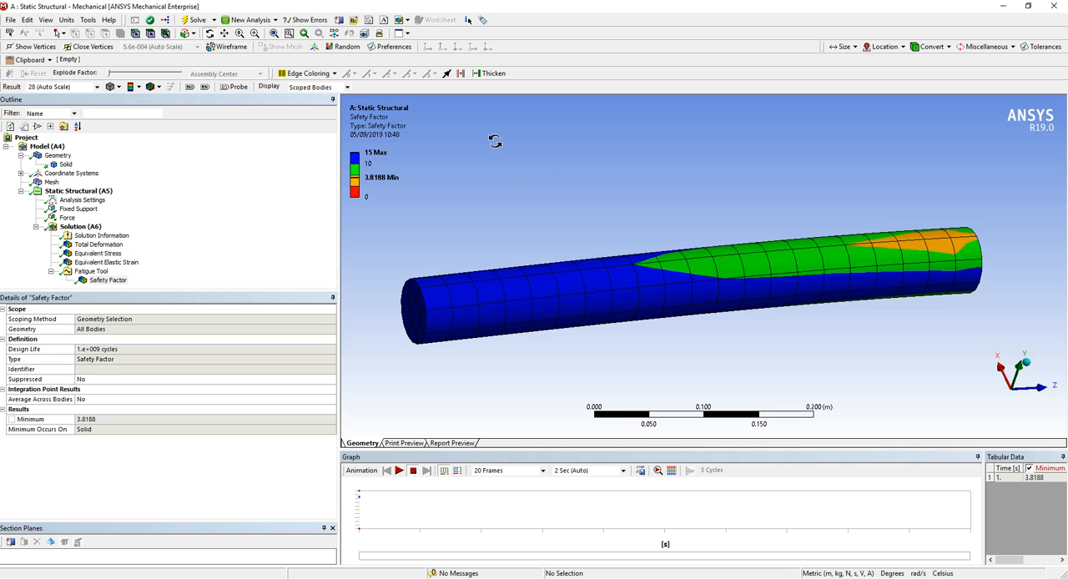
{"action": "left_click_drag", "start_coordinate": [543, 161], "coordinate": [509, 149]}
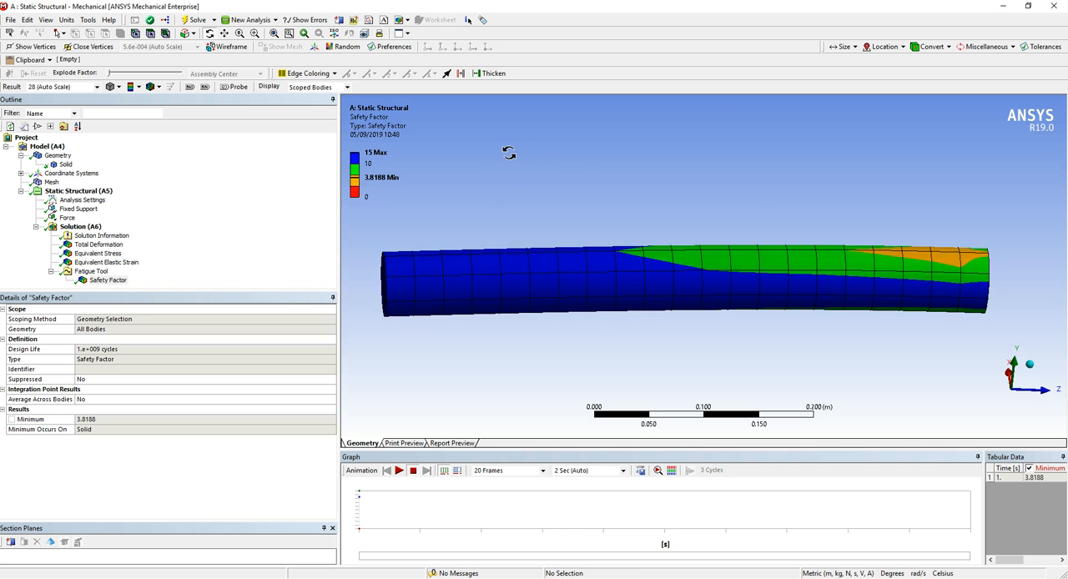
{"action": "left_click_drag", "start_coordinate": [761, 214], "coordinate": [828, 208]}
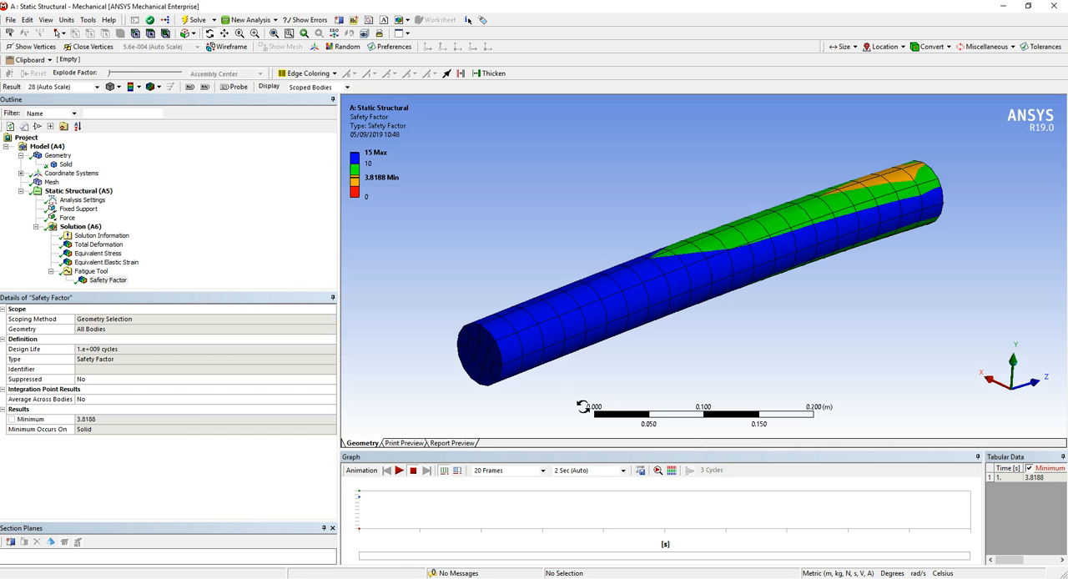
{"action": "left_click_drag", "start_coordinate": [780, 253], "coordinate": [804, 261]}
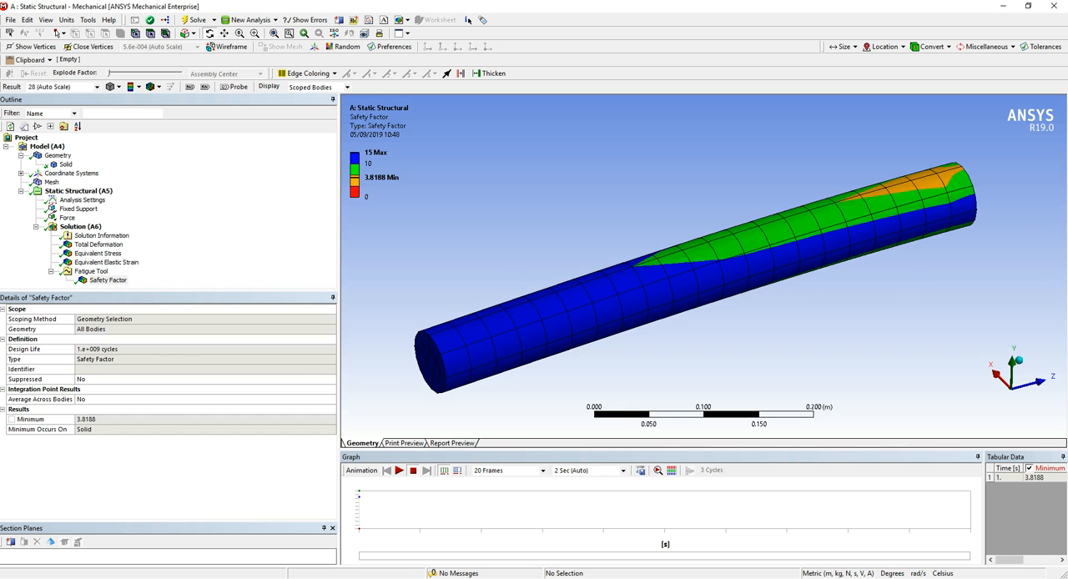
{"action": "left_click", "coordinate": [98, 244]}
{"action": "left_click", "coordinate": [106, 262]}
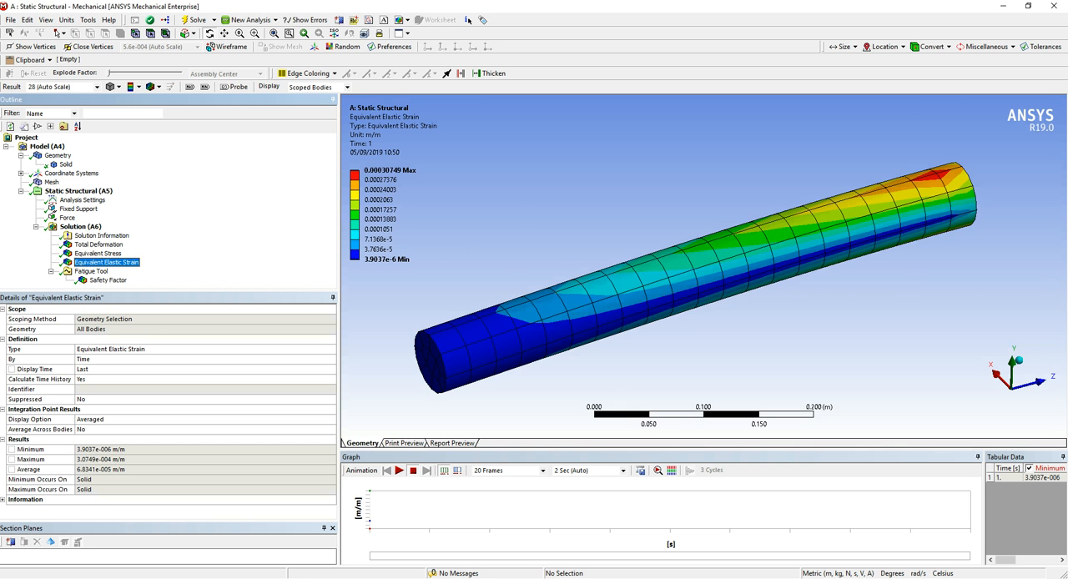
Switch to the Workbench window, maximize it and close Engineering Data to return to the Project Schematic
{"action": "left_click", "coordinate": [1002, 6]}
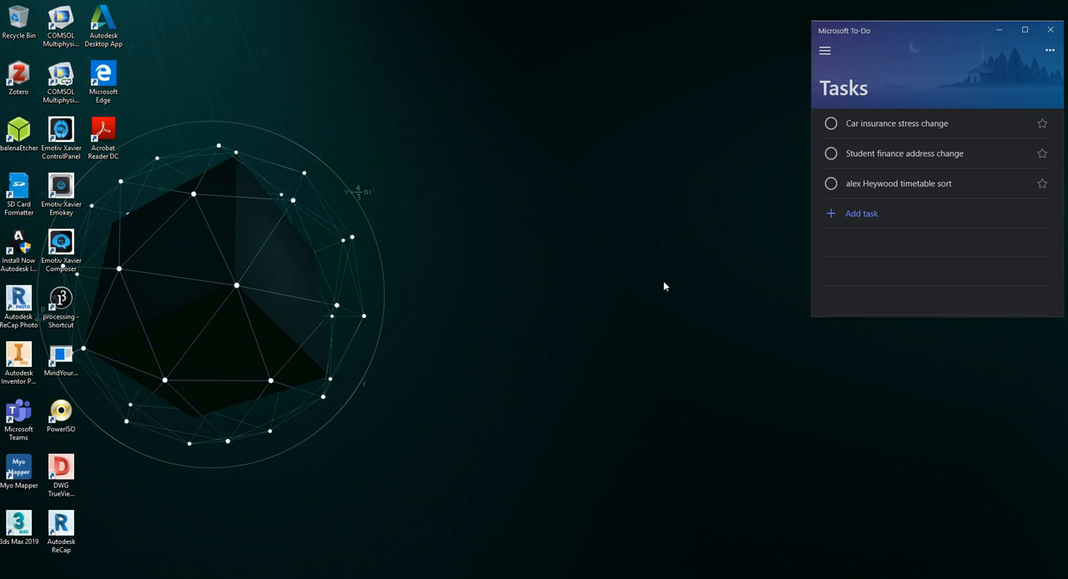
{"action": "key", "text": "alt+Tab"}
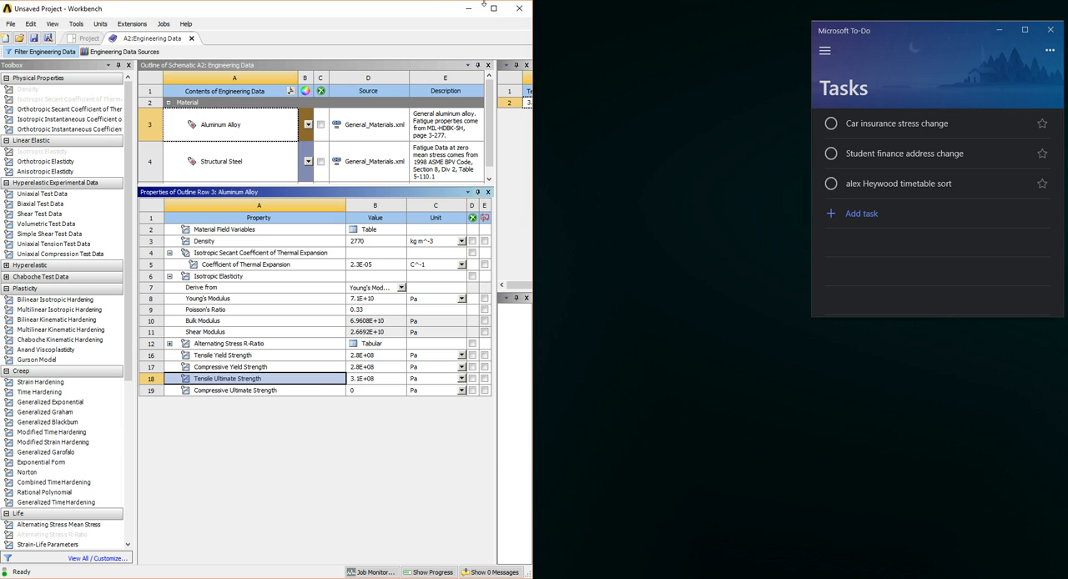
{"action": "left_click", "coordinate": [498, 7]}
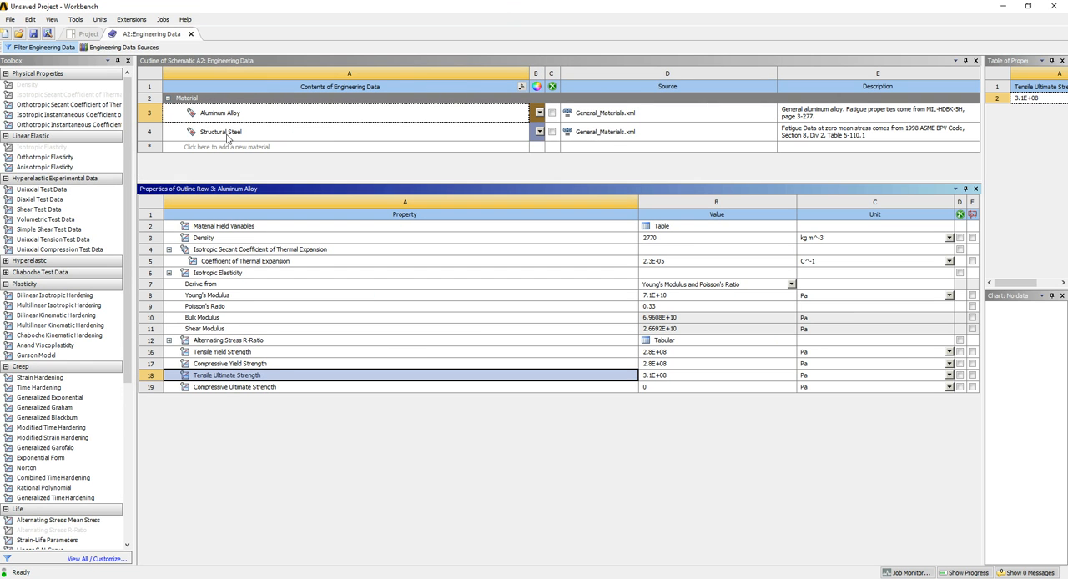
{"action": "left_click", "coordinate": [190, 33]}
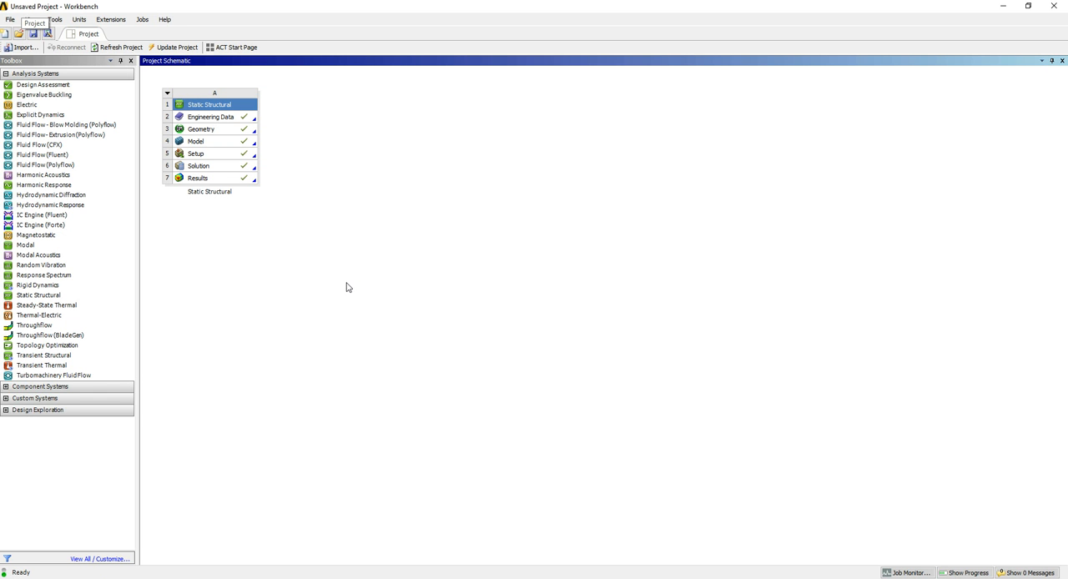
Review the data transfer options to new systems for the Static Structural system's Results and Solution cells
{"action": "right_click", "coordinate": [221, 180]}
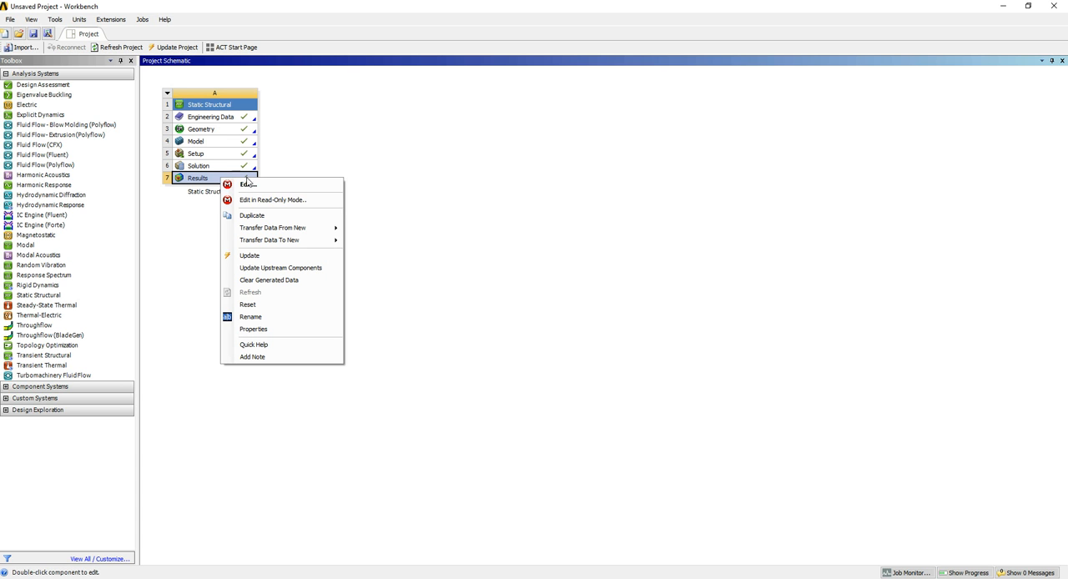
{"action": "mouse_move", "coordinate": [307, 234]}
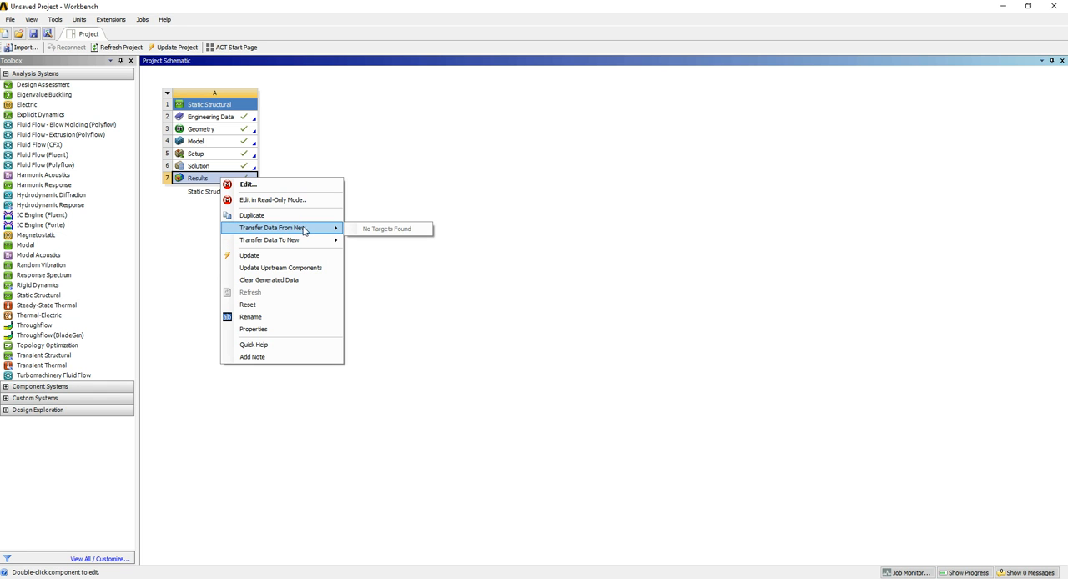
{"action": "left_click", "coordinate": [152, 232]}
{"action": "right_click", "coordinate": [224, 167]}
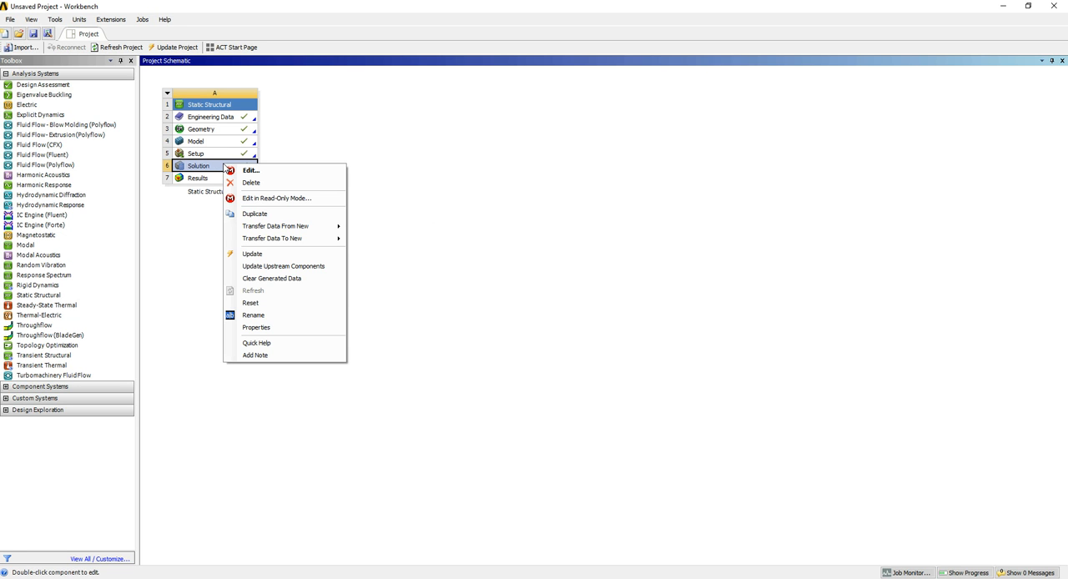
{"action": "mouse_move", "coordinate": [330, 232]}
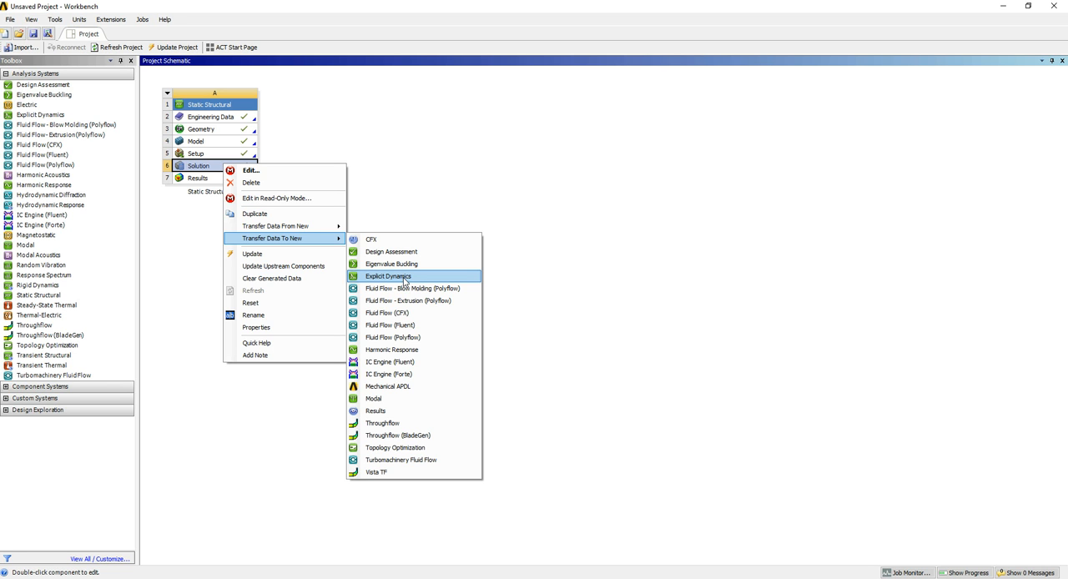
{"action": "left_click", "coordinate": [815, 164]}
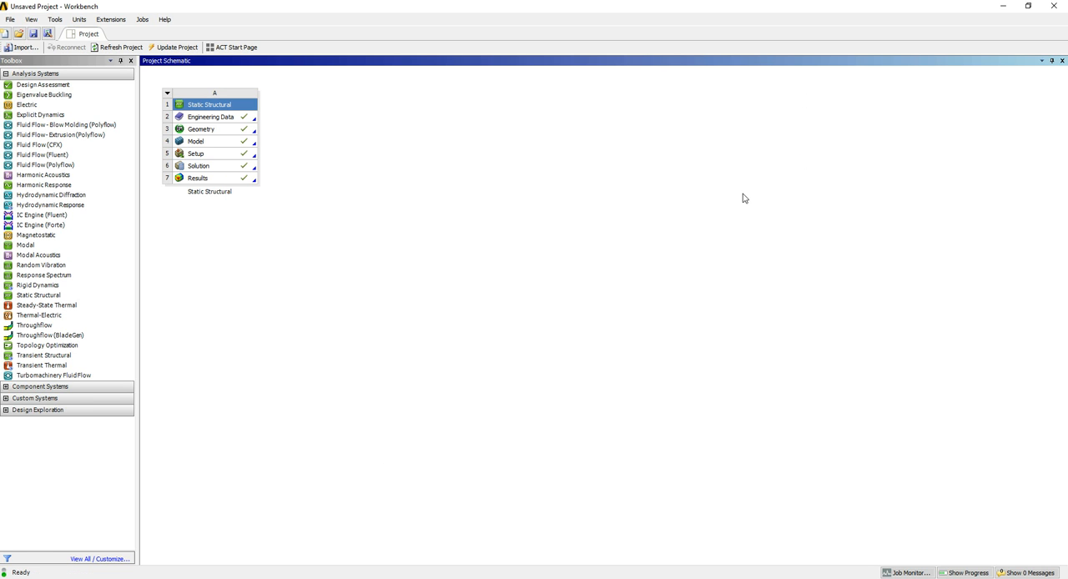